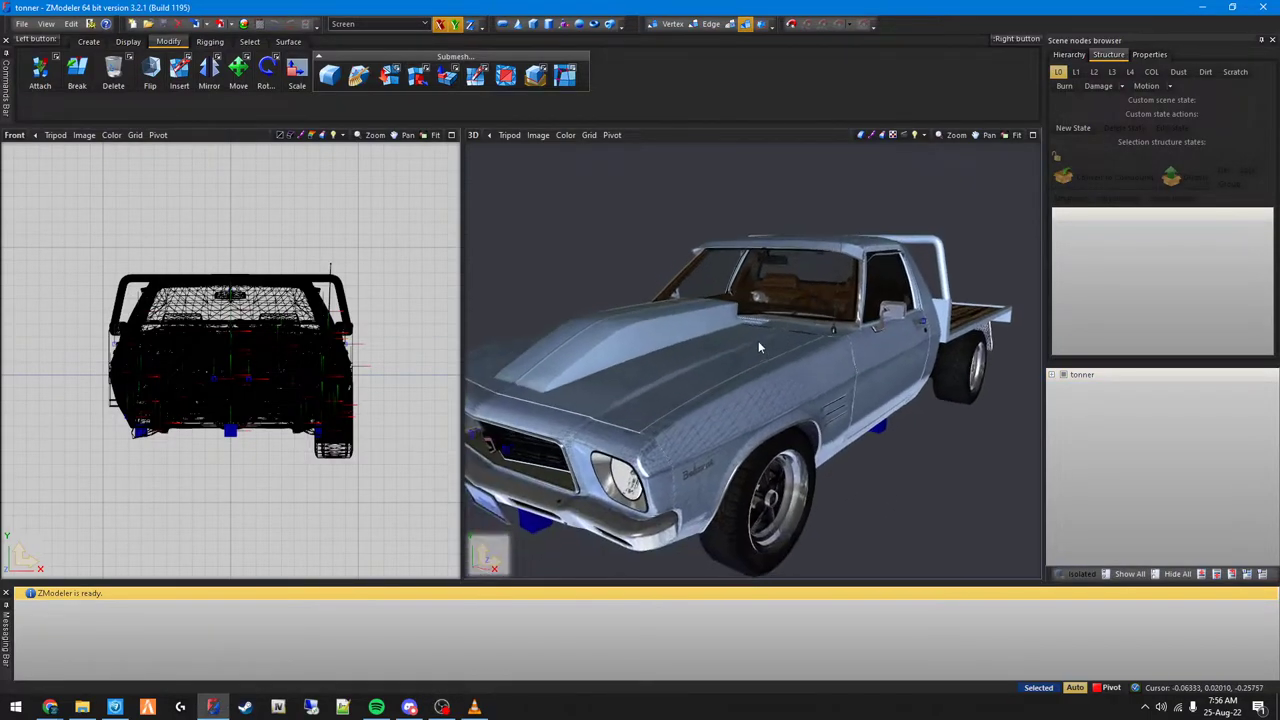
Step: Set the 2D viewport to Top view and examine the ute's body and front wheel from several angles in 3D
{"action": "left_click", "coordinate": [16, 135]}
{"action": "left_click", "coordinate": [57, 199]}
{"action": "middle_click_drag", "start_coordinate": [748, 418], "coordinate": [680, 400]}
{"action": "scroll", "coordinate": [690, 403], "scroll_direction": "up", "scroll_amount": 5}
{"action": "scroll", "coordinate": [690, 408], "scroll_direction": "down", "scroll_amount": 5}
{"action": "middle_click_drag", "start_coordinate": [660, 350], "coordinate": [574, 300]}
{"action": "scroll", "coordinate": [572, 299], "scroll_direction": "up", "scroll_amount": 5}
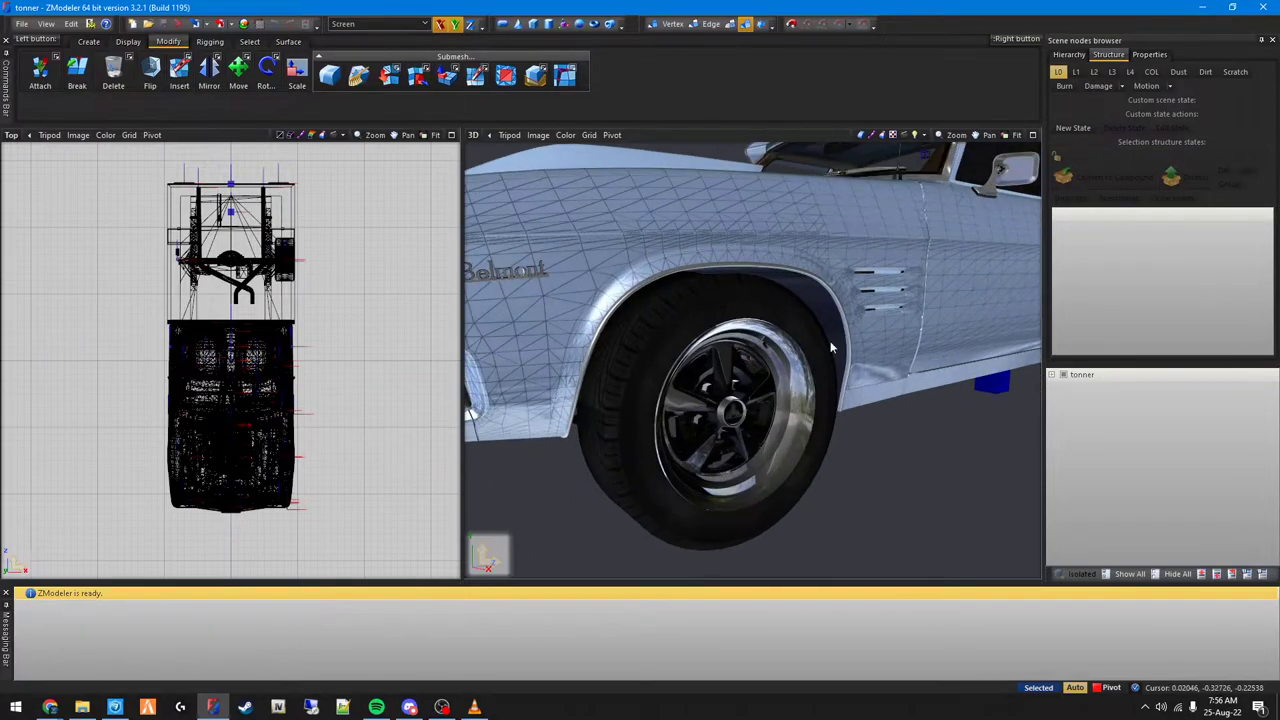
{"action": "scroll", "coordinate": [830, 342], "scroll_direction": "down", "scroll_amount": 5}
{"action": "middle_click_drag", "start_coordinate": [830, 342], "coordinate": [803, 365]}
{"action": "scroll", "coordinate": [803, 365], "scroll_direction": "up", "scroll_amount": 4}
{"action": "scroll", "coordinate": [803, 365], "scroll_direction": "down", "scroll_amount": 3}
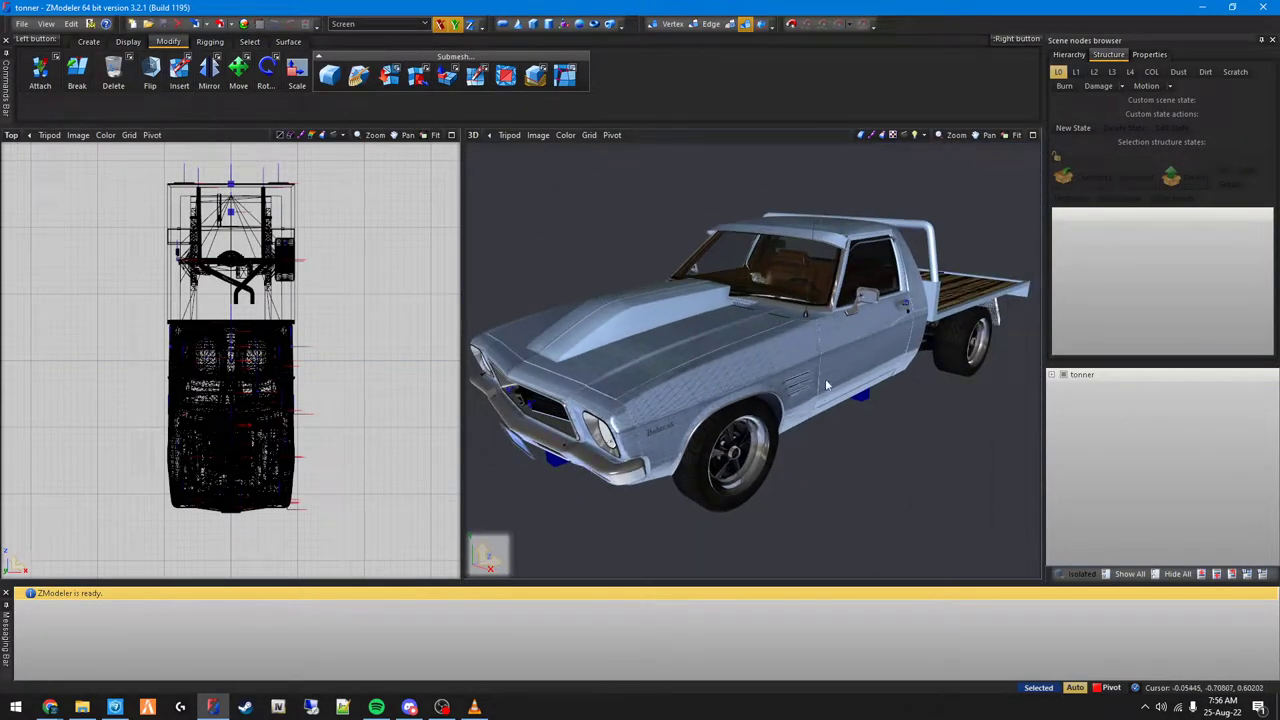
Step: Merge all objects of Rims.z3d, from the Wheels - Rims folder within Modeling on the desktop, into the scene
{"action": "left_click", "coordinate": [22, 23]}
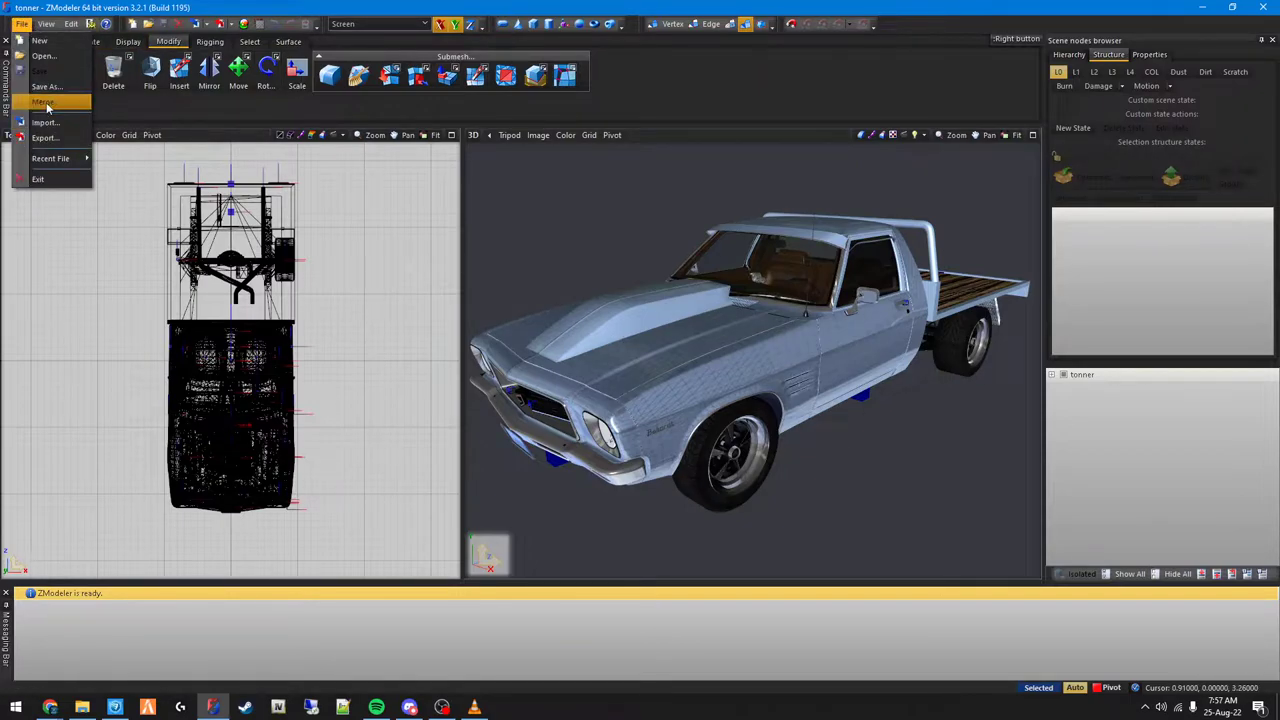
{"action": "left_click", "coordinate": [43, 103]}
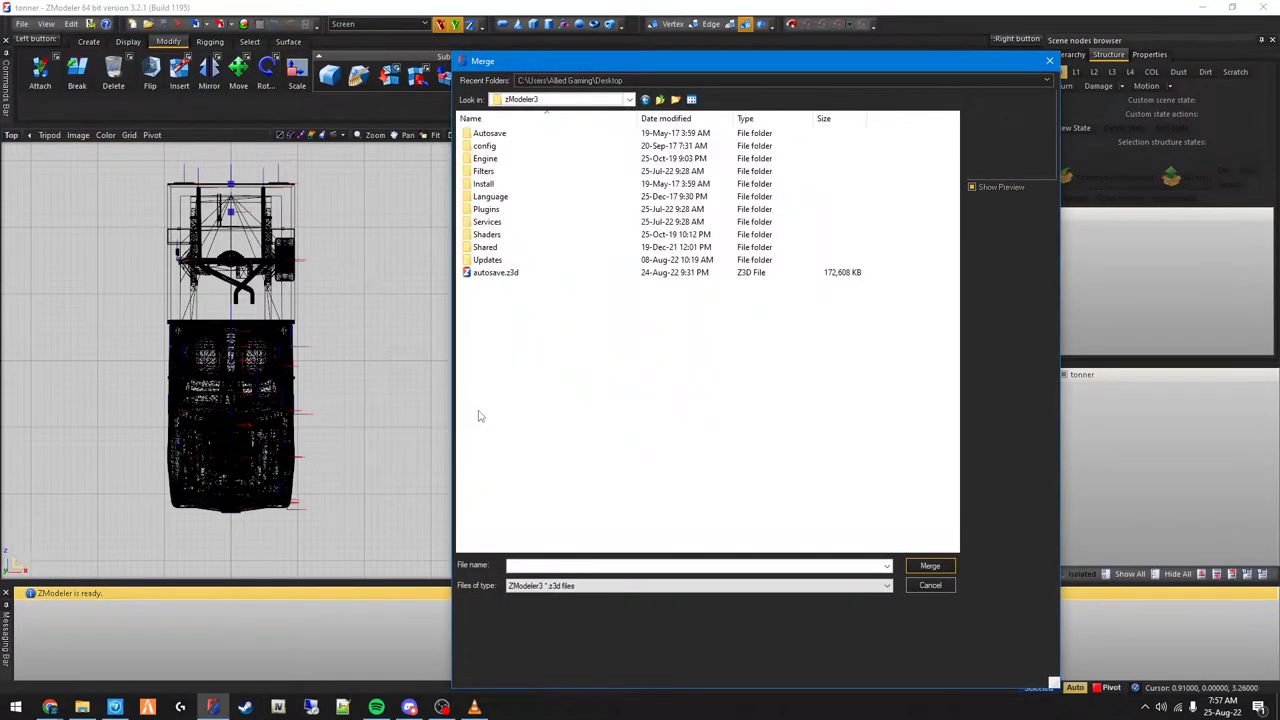
{"action": "left_click", "coordinate": [659, 99]}
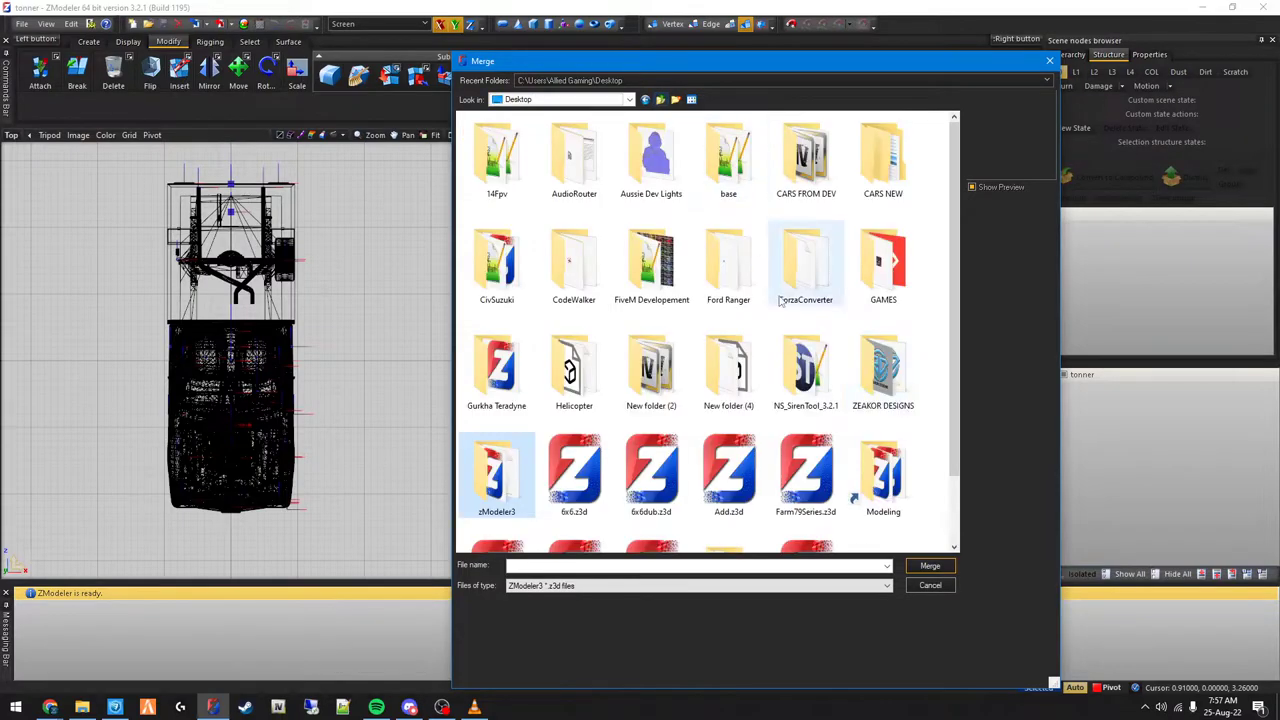
{"action": "double_click", "coordinate": [886, 478]}
{"action": "double_click", "coordinate": [500, 258]}
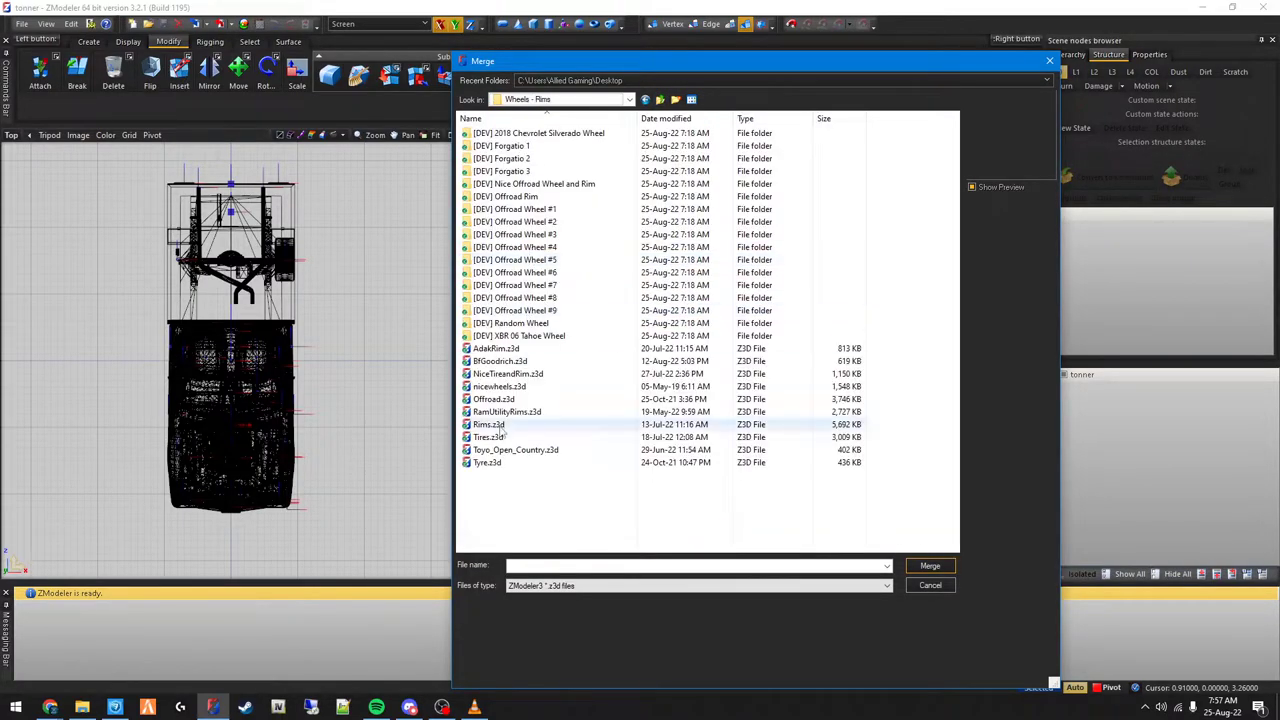
{"action": "double_click", "coordinate": [490, 424]}
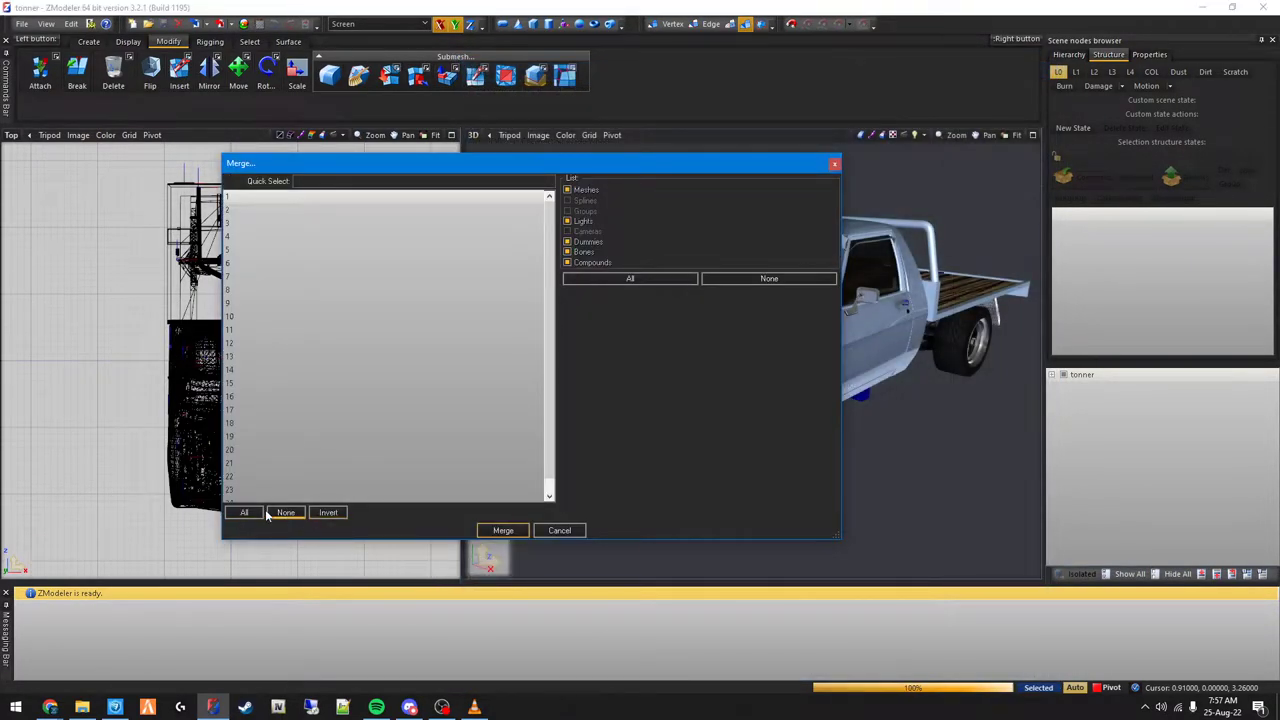
{"action": "left_click", "coordinate": [244, 512]}
{"action": "left_click", "coordinate": [503, 530]}
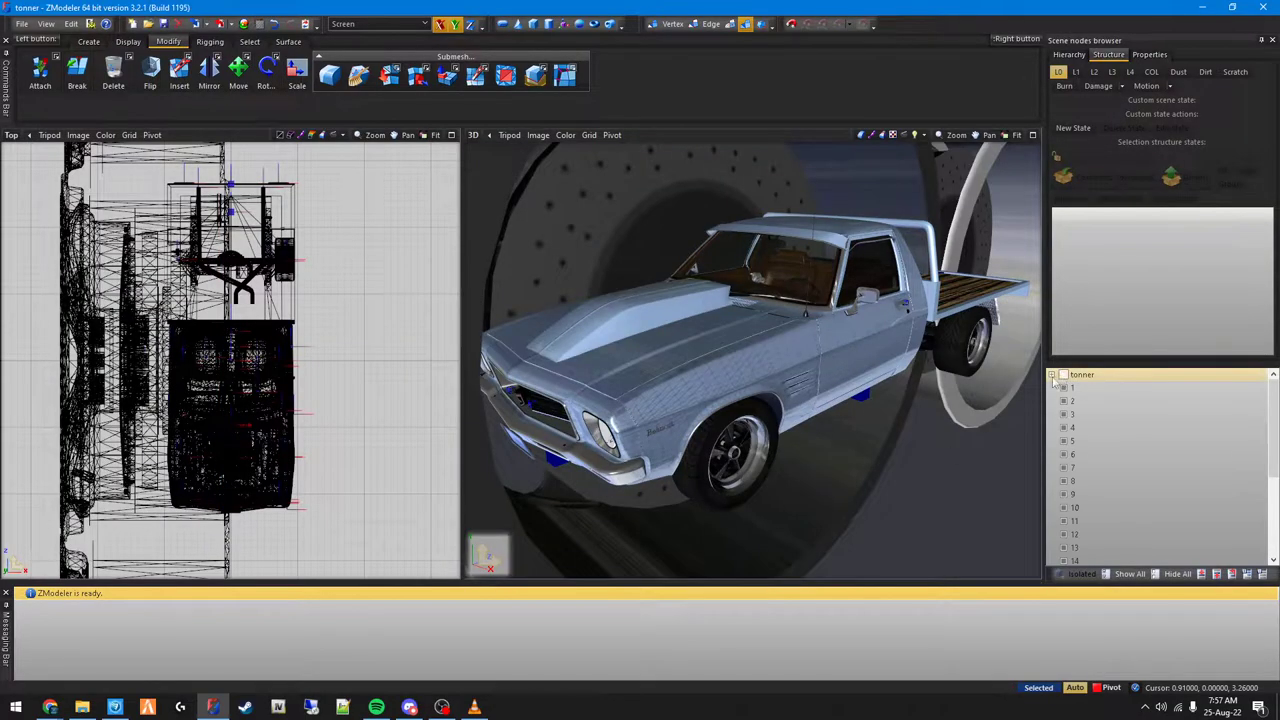
Step: With the tonner model hidden, delete all merged rims except rim 13 in the Left view
{"action": "middle_click_drag", "start_coordinate": [930, 348], "coordinate": [858, 367]}
{"action": "scroll", "coordinate": [858, 367], "scroll_direction": "down", "scroll_amount": 8}
{"action": "scroll", "coordinate": [223, 350], "scroll_direction": "down", "scroll_amount": 5}
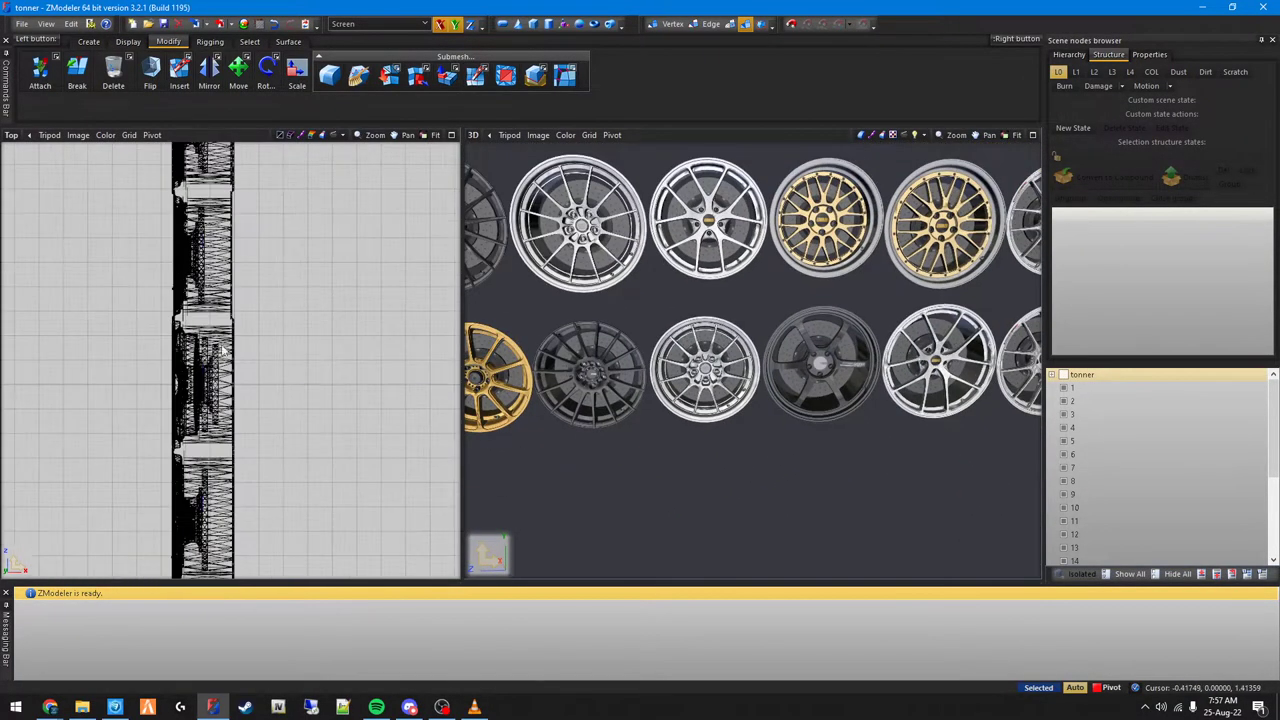
{"action": "left_click", "coordinate": [20, 137]}
{"action": "left_click", "coordinate": [52, 177]}
{"action": "left_click", "coordinate": [426, 139]}
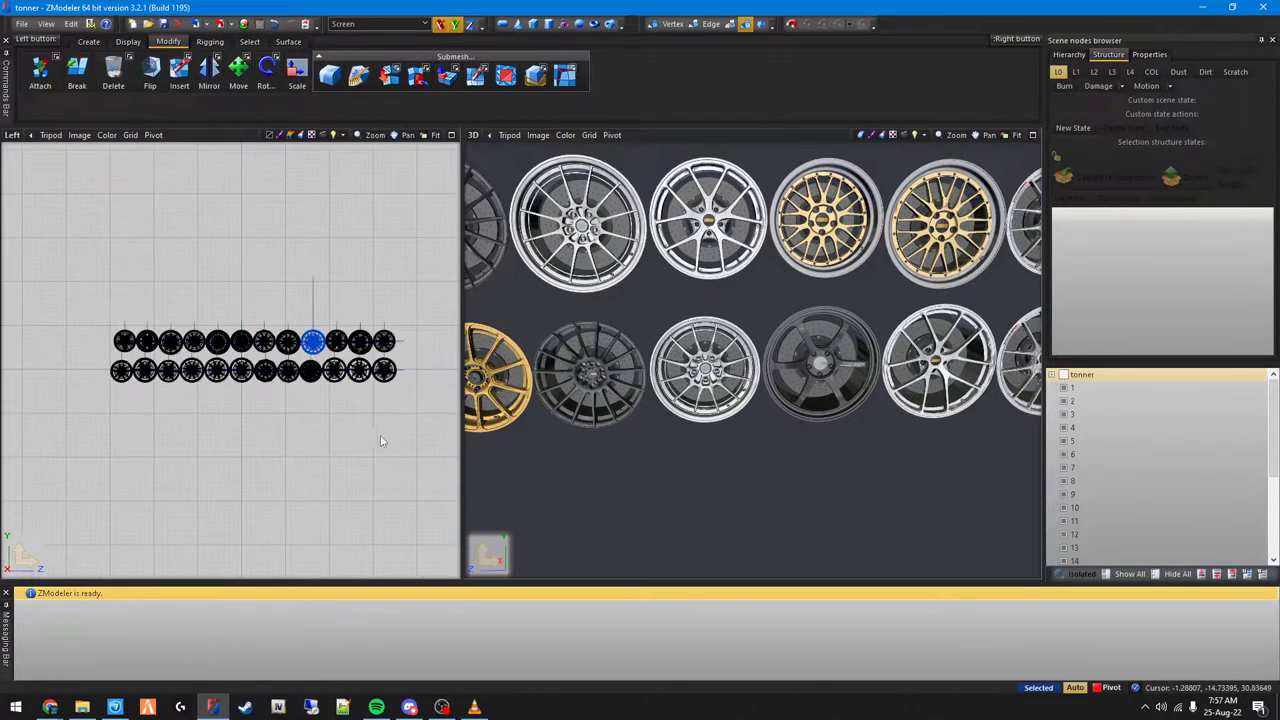
{"action": "left_click_drag", "start_coordinate": [399, 430], "coordinate": [134, 286]}
{"action": "left_click_drag", "start_coordinate": [170, 332], "coordinate": [61, 297]}
{"action": "key", "text": "Delete"}
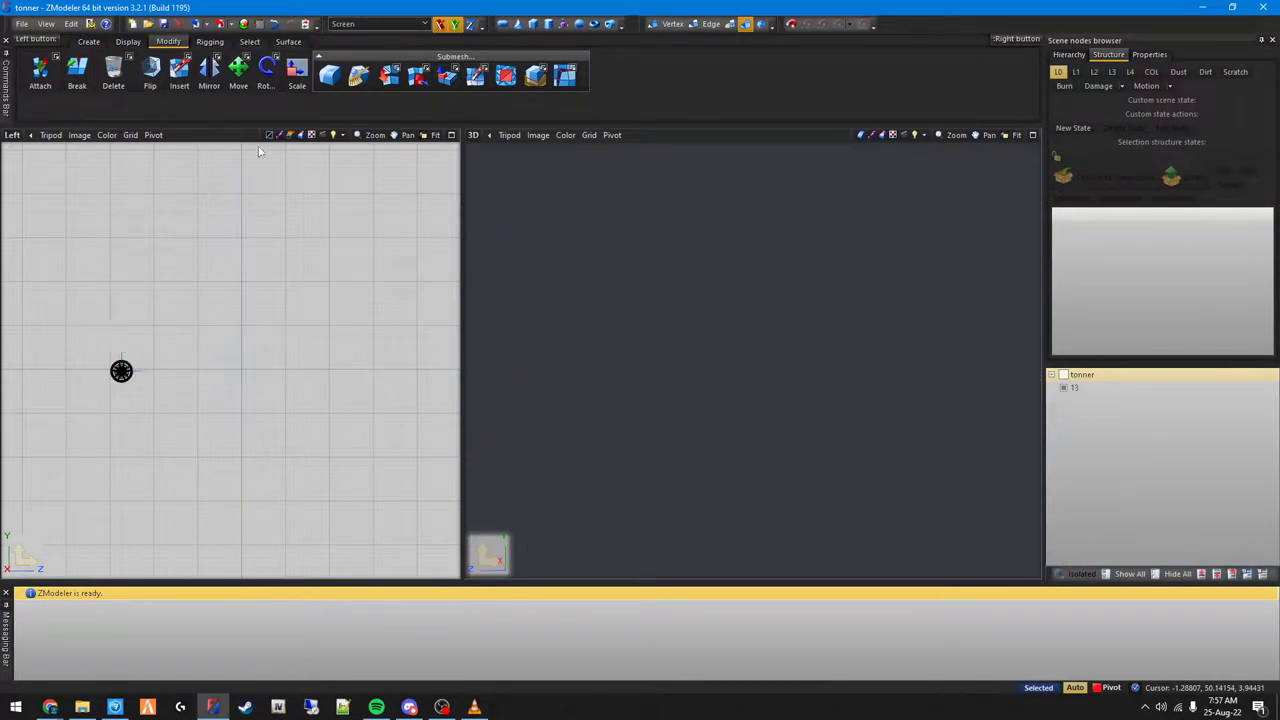
Step: Move rim 13 horizontally along the Z axis to the scene's origin in the Left view
{"action": "left_click", "coordinate": [237, 85]}
{"action": "left_click_drag", "start_coordinate": [163, 437], "coordinate": [80, 334]}
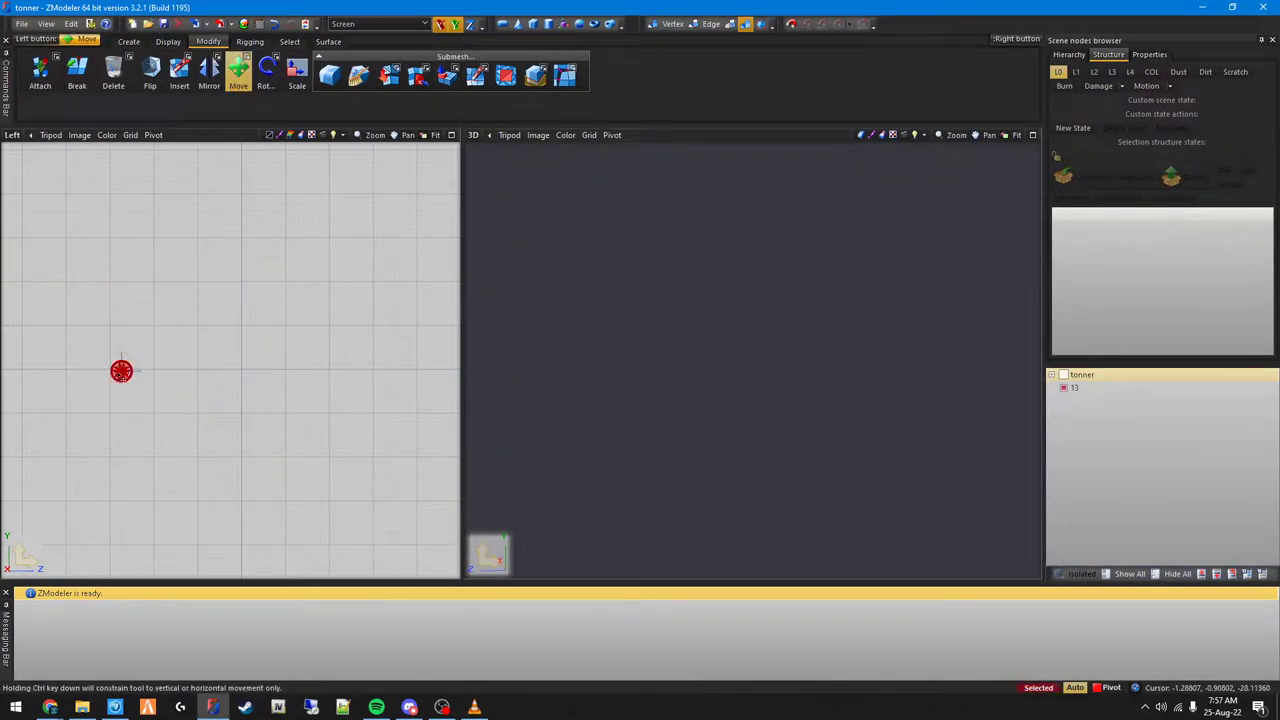
{"action": "left_click_drag", "start_coordinate": [115, 375], "coordinate": [237, 375]}
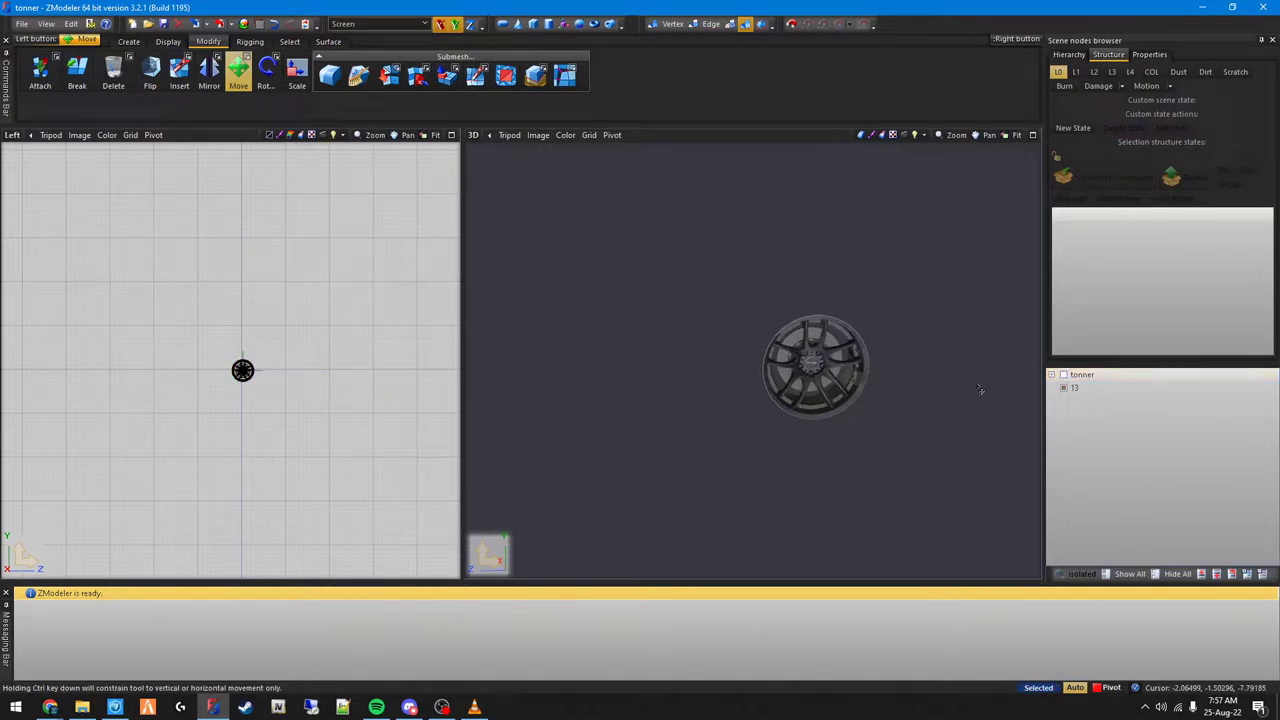
Step: Rotate rim 13 by 180 degrees in the Top view
{"action": "left_click", "coordinate": [1063, 375]}
{"action": "left_click_drag", "start_coordinate": [394, 414], "coordinate": [120, 247]}
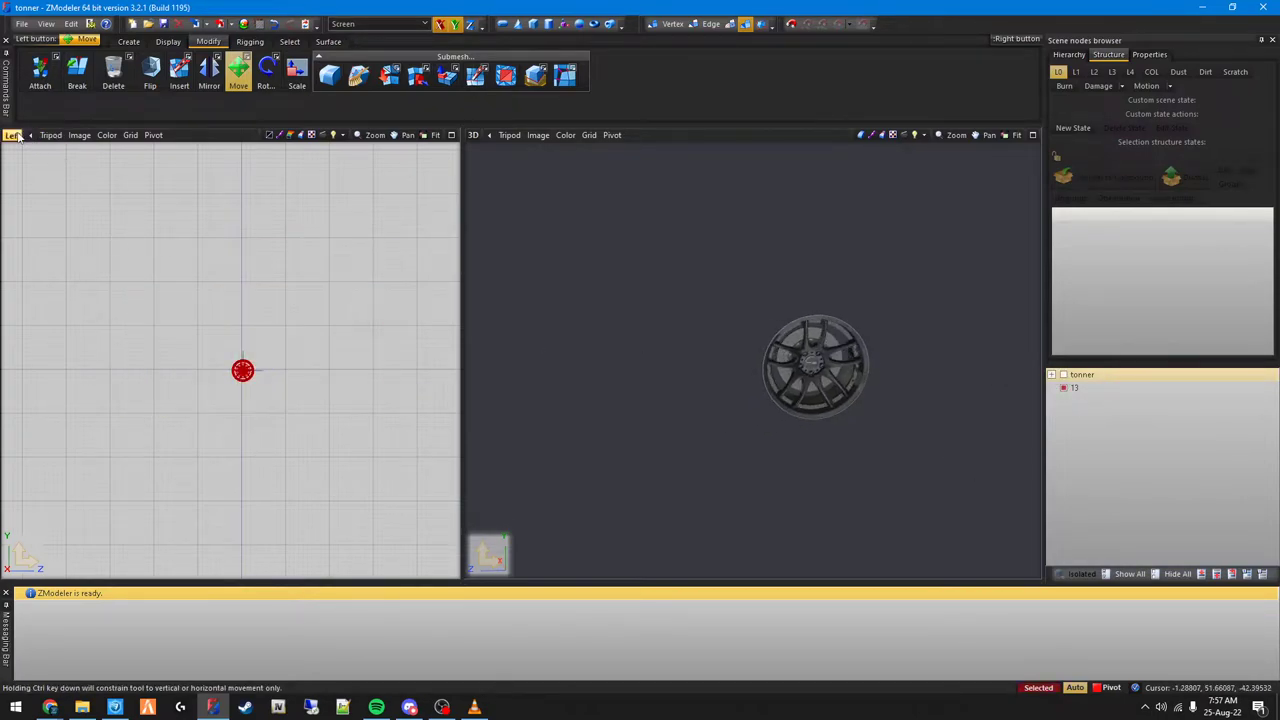
{"action": "left_click", "coordinate": [12, 135]}
{"action": "left_click", "coordinate": [22, 180]}
{"action": "left_click", "coordinate": [268, 73]}
{"action": "left_click", "coordinate": [297, 155]}
{"action": "type", "text": "180"}
{"action": "key", "text": "Return"}
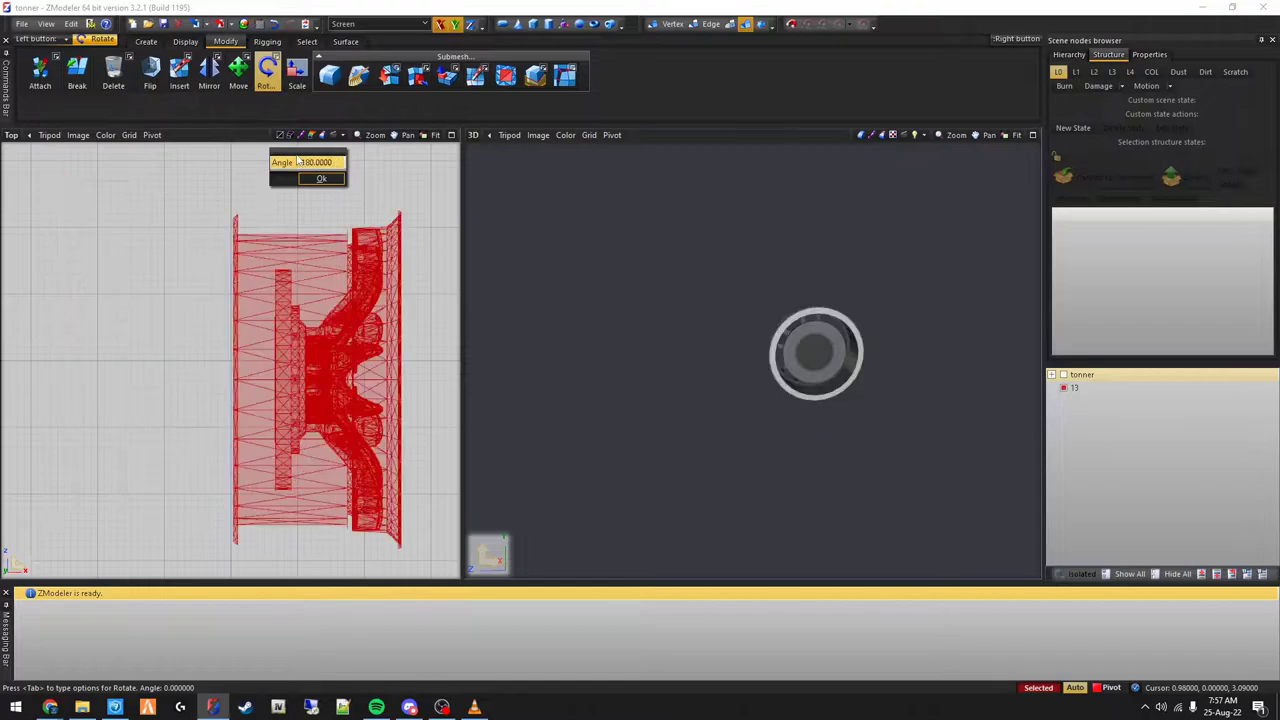
{"action": "left_click", "coordinate": [268, 73]}
{"action": "left_click_drag", "start_coordinate": [308, 188], "coordinate": [356, 201]}
{"action": "left_click", "coordinate": [356, 201]}
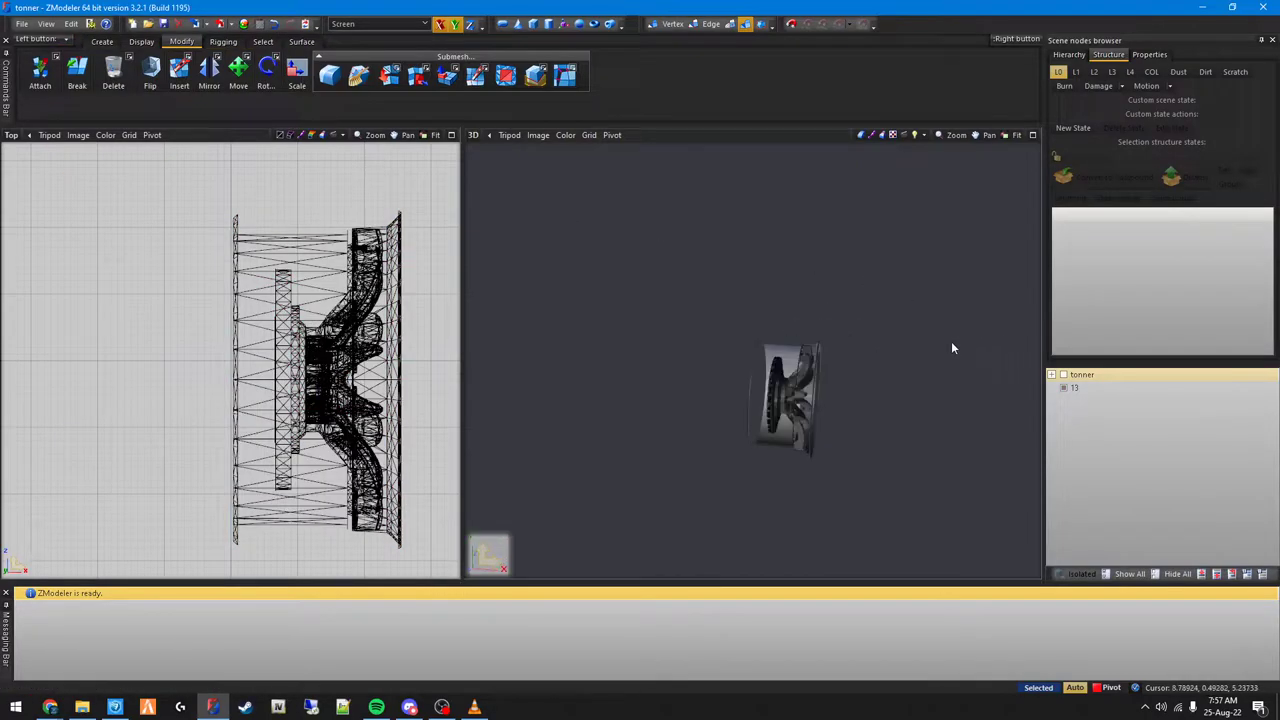
Step: Hide all objects and detach the wheel_lf and wheel_lr compounds from the chassis to the scene's root level
{"action": "left_click", "coordinate": [1063, 375]}
{"action": "middle_click_drag", "start_coordinate": [985, 358], "coordinate": [830, 345]}
{"action": "scroll", "coordinate": [757, 346], "scroll_direction": "up", "scroll_amount": 5}
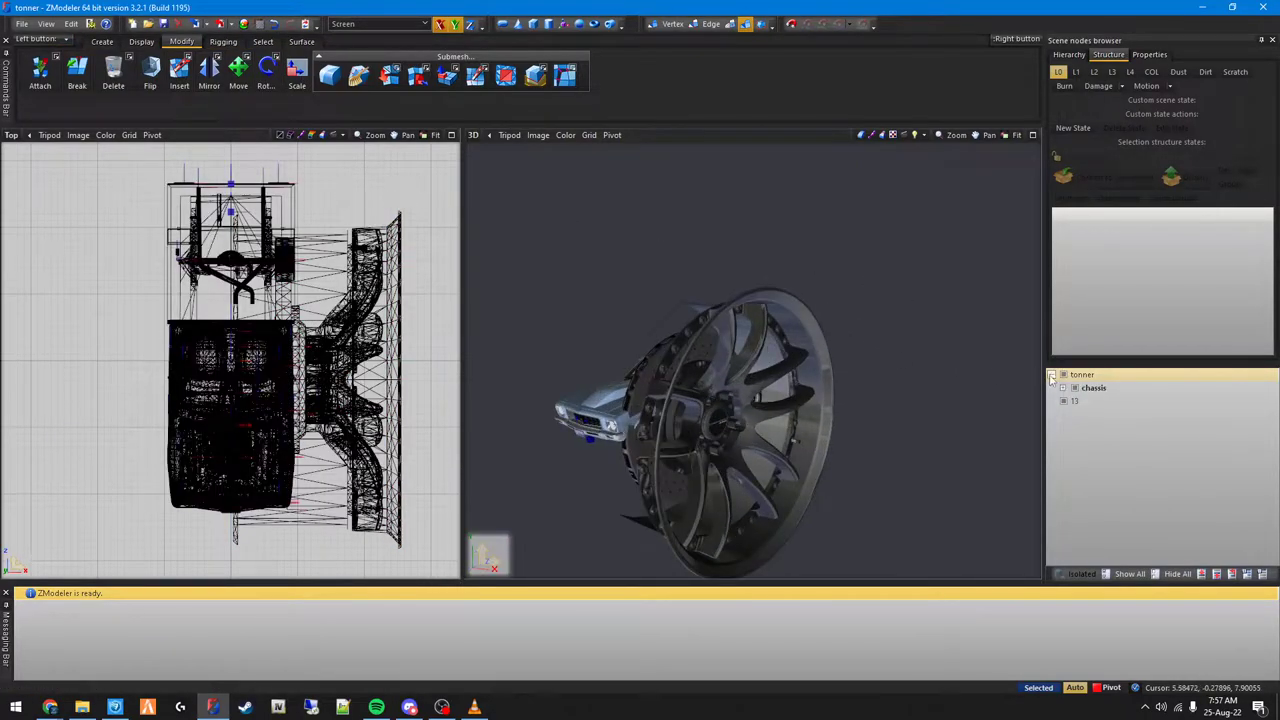
{"action": "left_click", "coordinate": [1173, 574]}
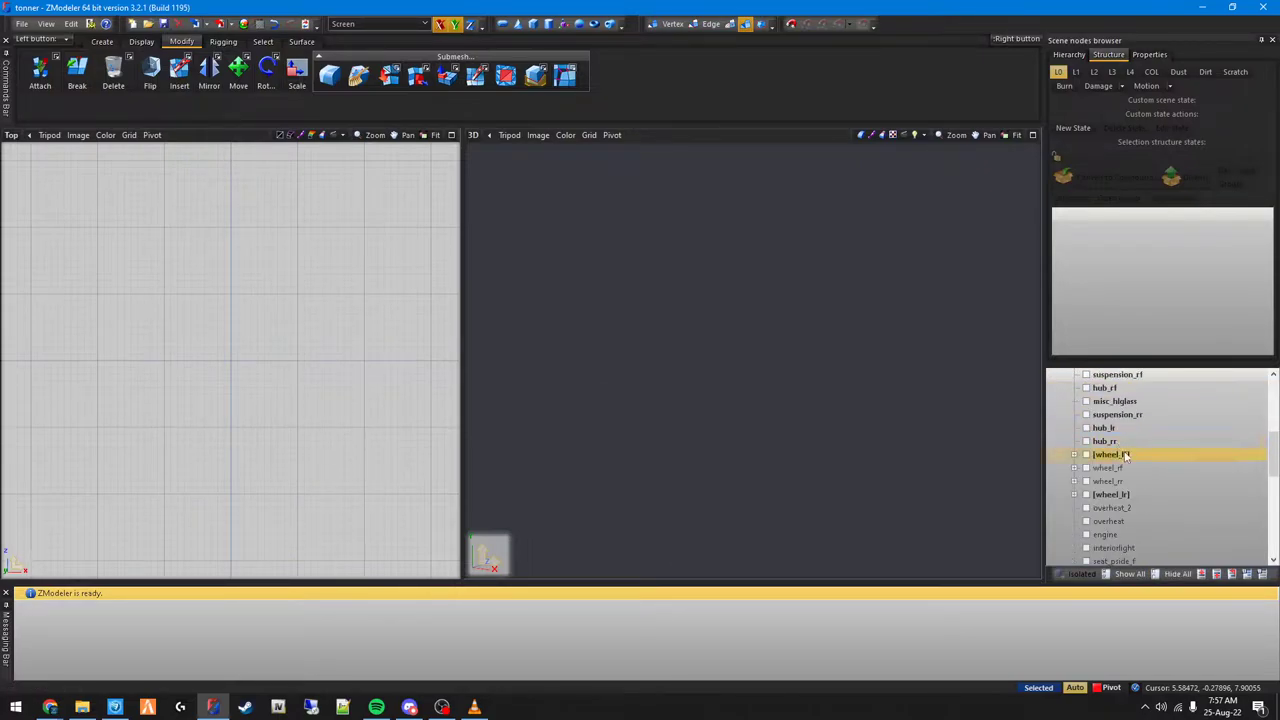
{"action": "right_click", "coordinate": [1126, 456]}
{"action": "left_click", "coordinate": [1121, 496]}
{"action": "right_click", "coordinate": [1121, 455]}
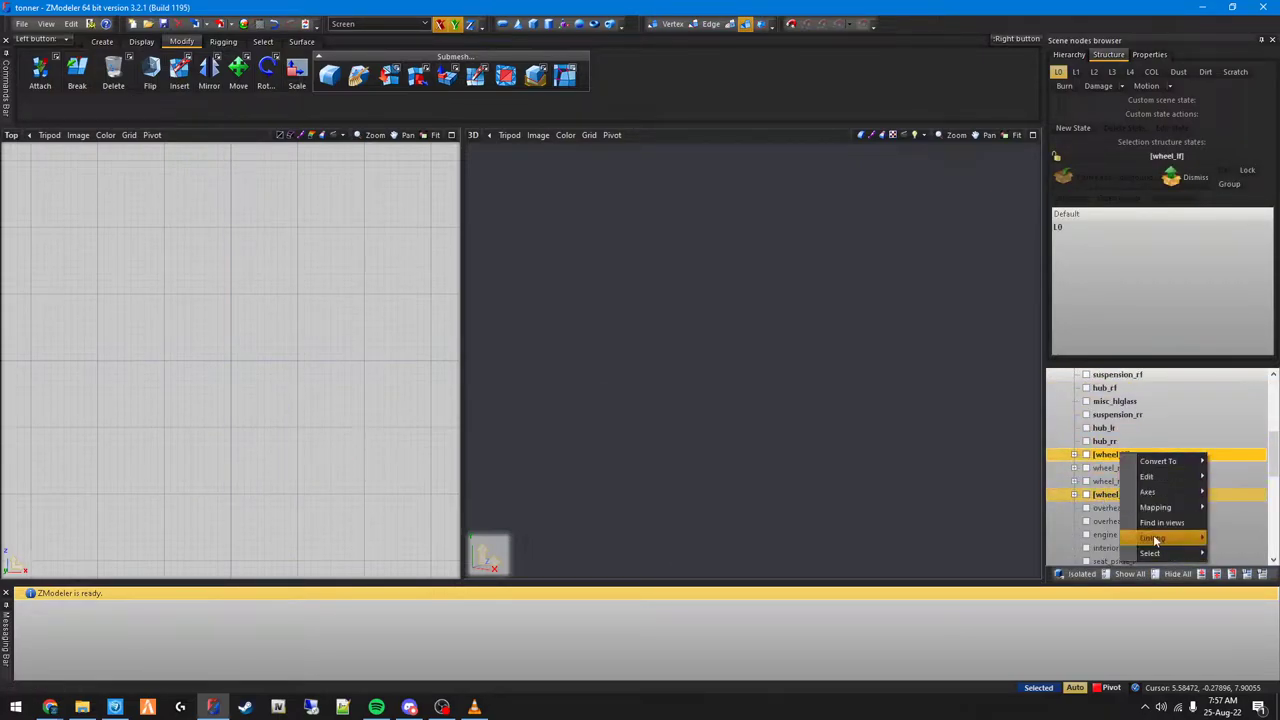
{"action": "left_click", "coordinate": [1155, 539]}
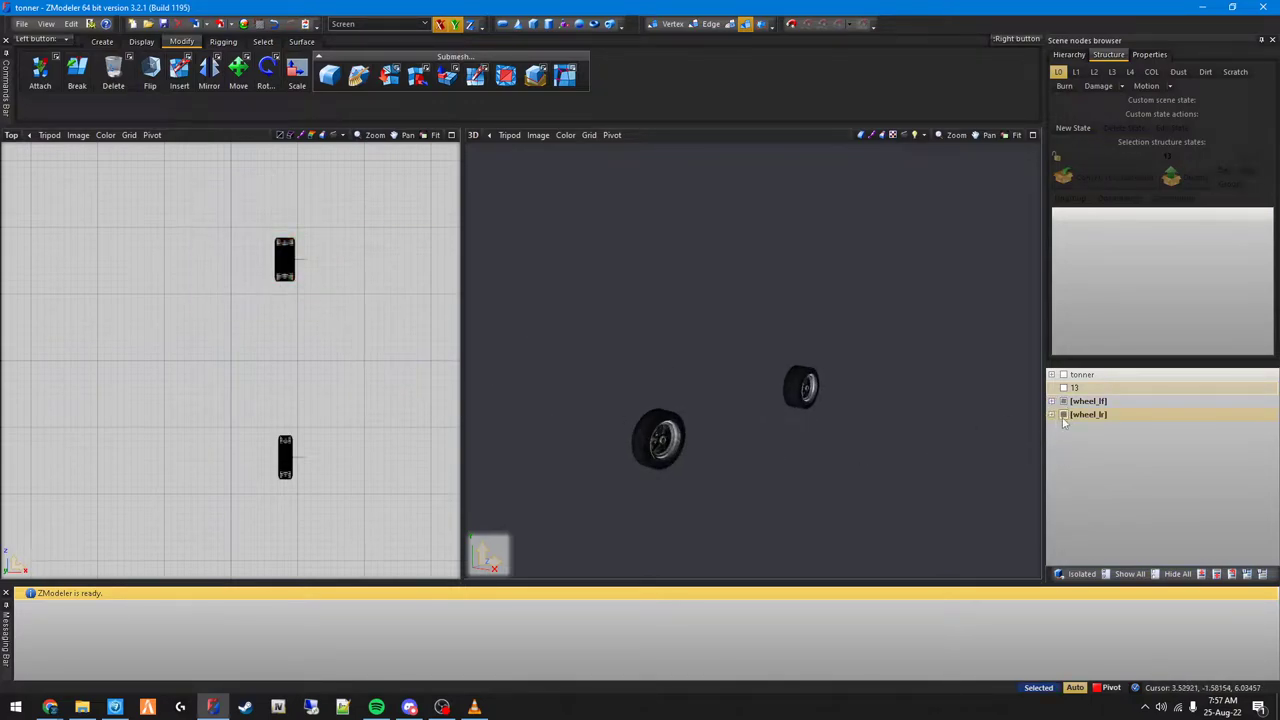
Step: Dismiss the wheel_lf compound and show only its wheel mesh, with the collision part and rear wheel hidden
{"action": "scroll", "coordinate": [734, 386], "scroll_direction": "up", "scroll_amount": 4}
{"action": "middle_click_drag", "start_coordinate": [734, 386], "coordinate": [855, 396]}
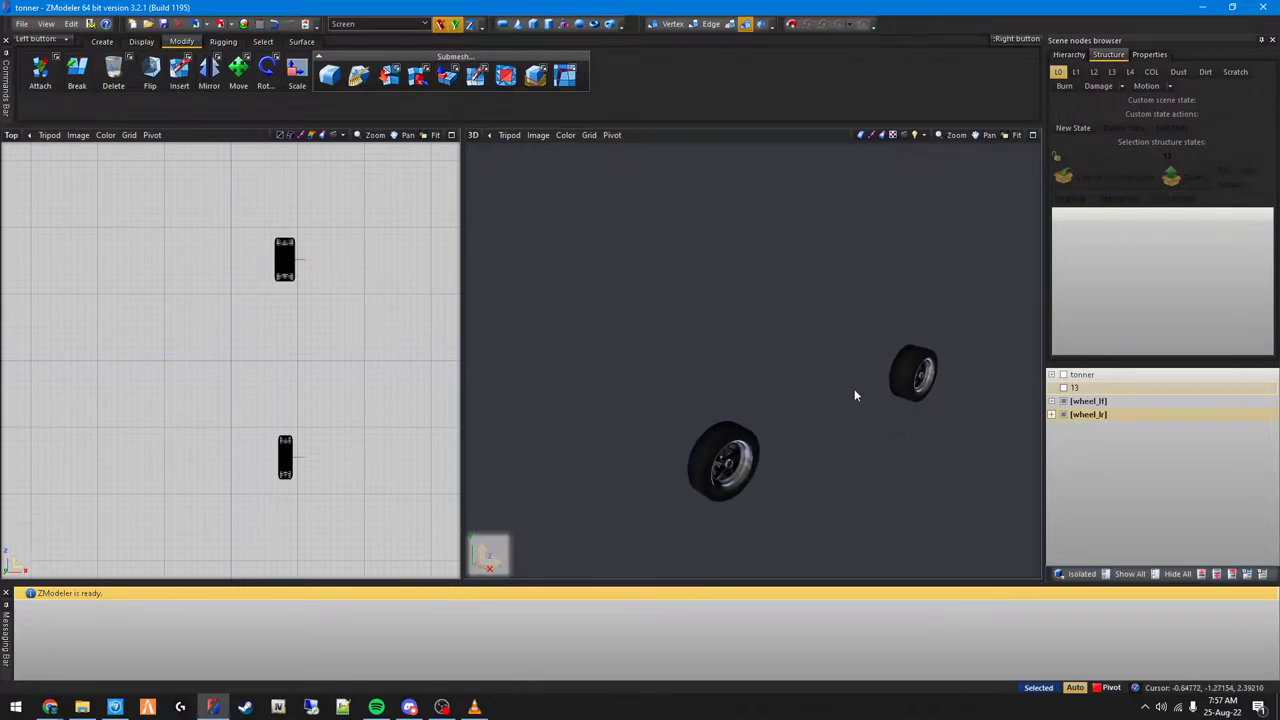
{"action": "left_click", "coordinate": [1063, 401]}
{"action": "left_click", "coordinate": [1185, 178]}
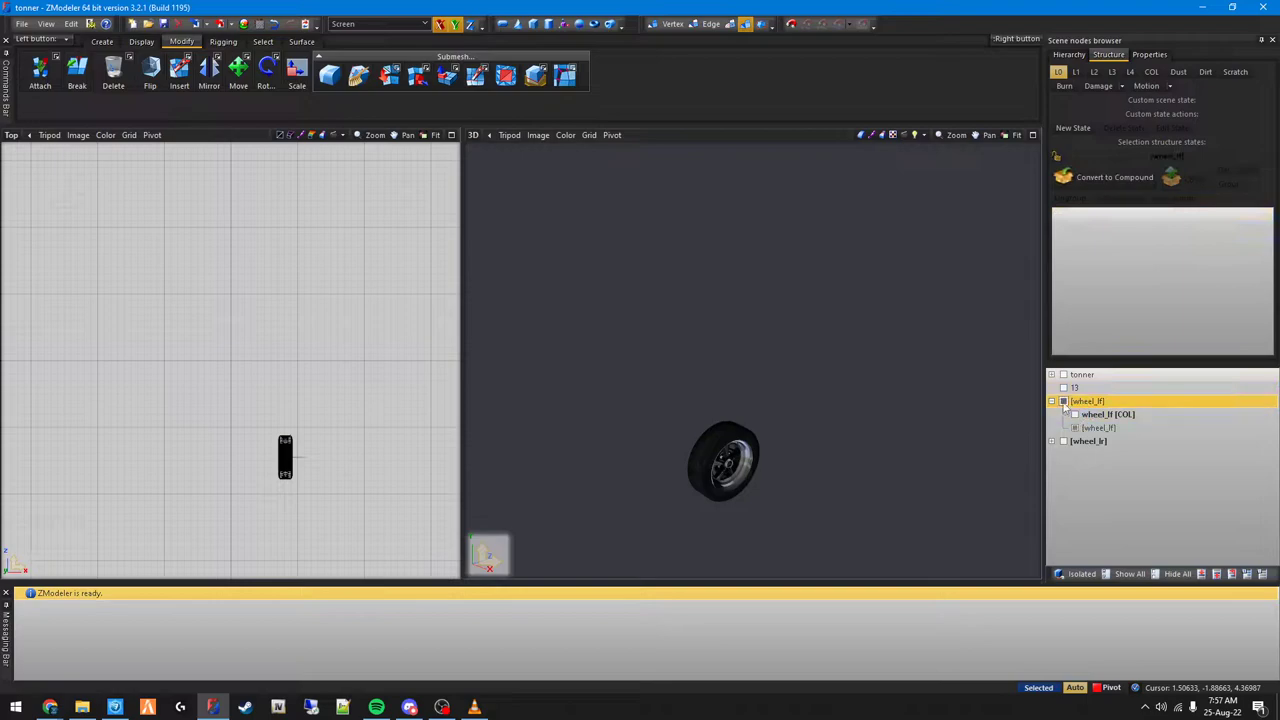
{"action": "scroll", "coordinate": [751, 440], "scroll_direction": "up", "scroll_amount": 5}
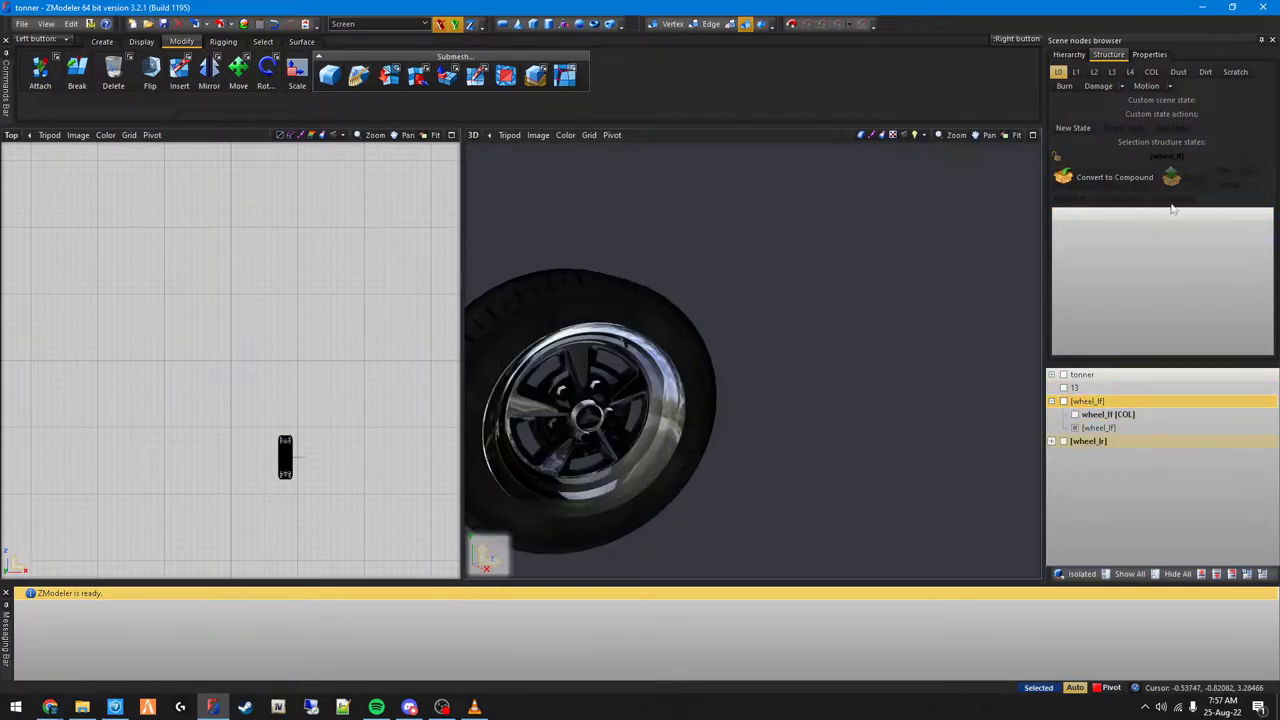
{"action": "middle_click_drag", "start_coordinate": [655, 342], "coordinate": [811, 263]}
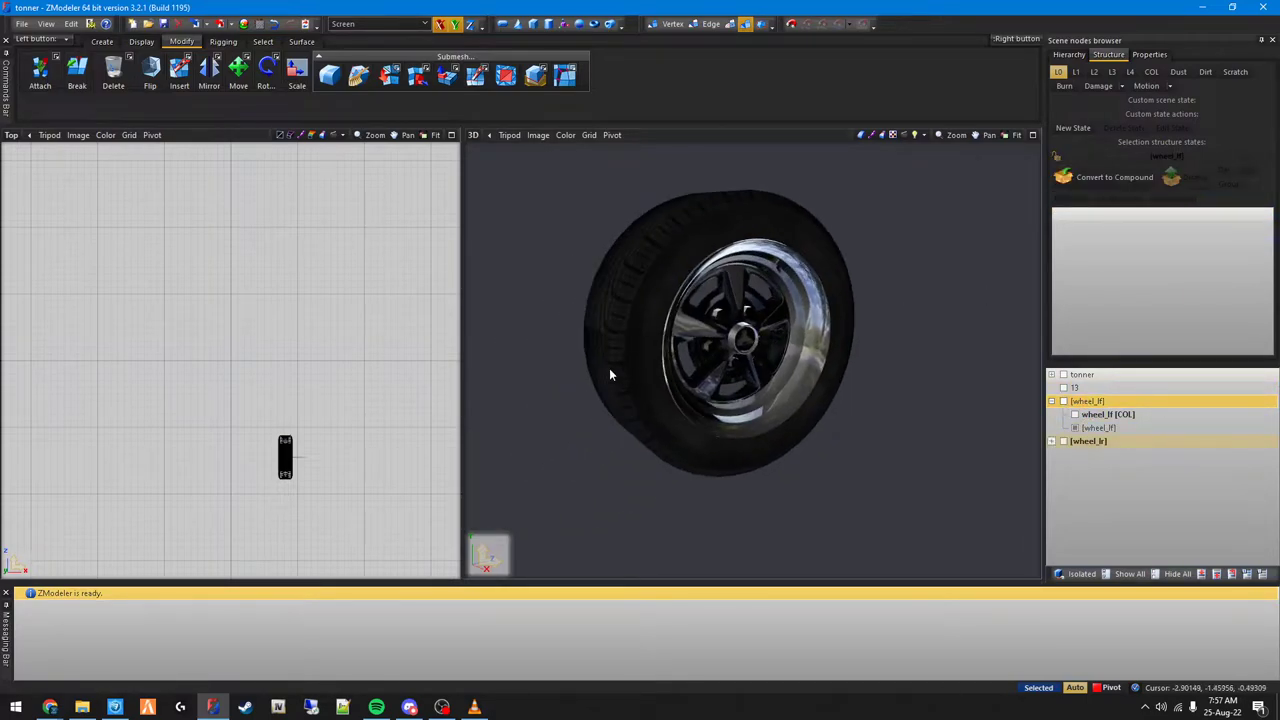
Step: Set the 2D viewport to Left view and select the front-left wheel mesh there
{"action": "left_click", "coordinate": [16, 134]}
{"action": "left_click", "coordinate": [30, 188]}
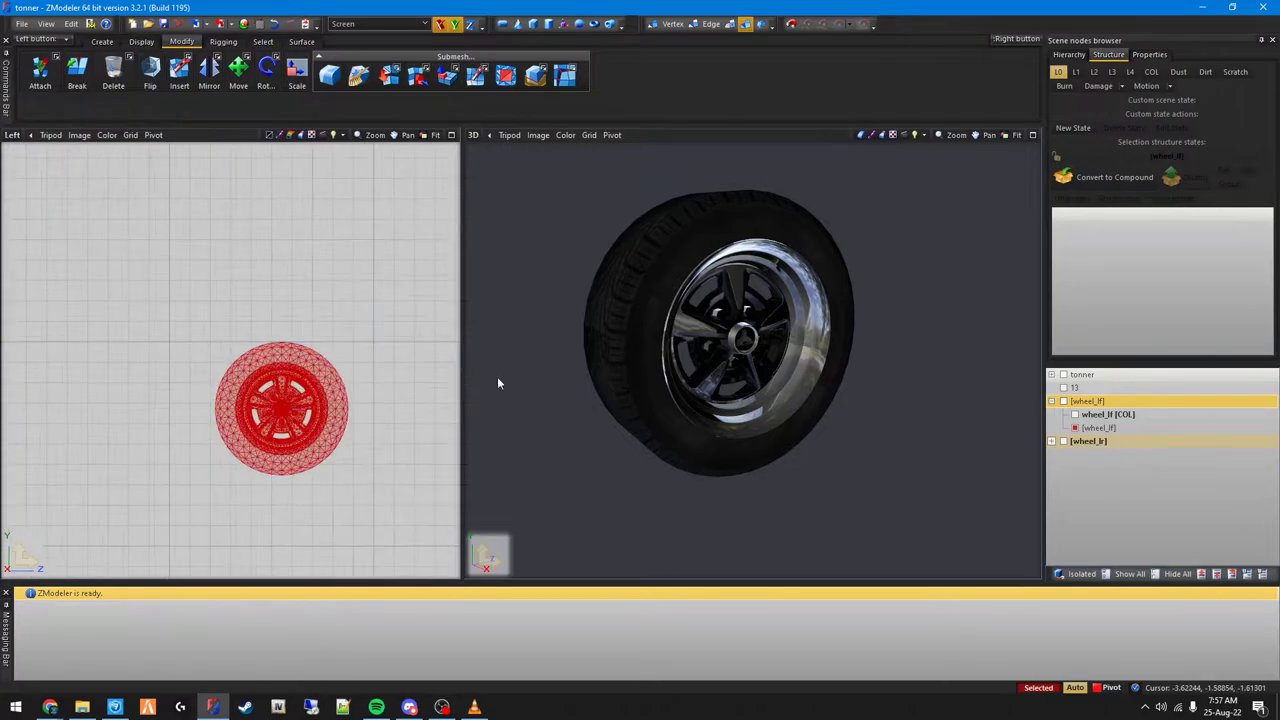
{"action": "scroll", "coordinate": [208, 330], "scroll_direction": "up", "scroll_amount": 2}
{"action": "middle_click_drag", "start_coordinate": [424, 224], "coordinate": [297, 208]}
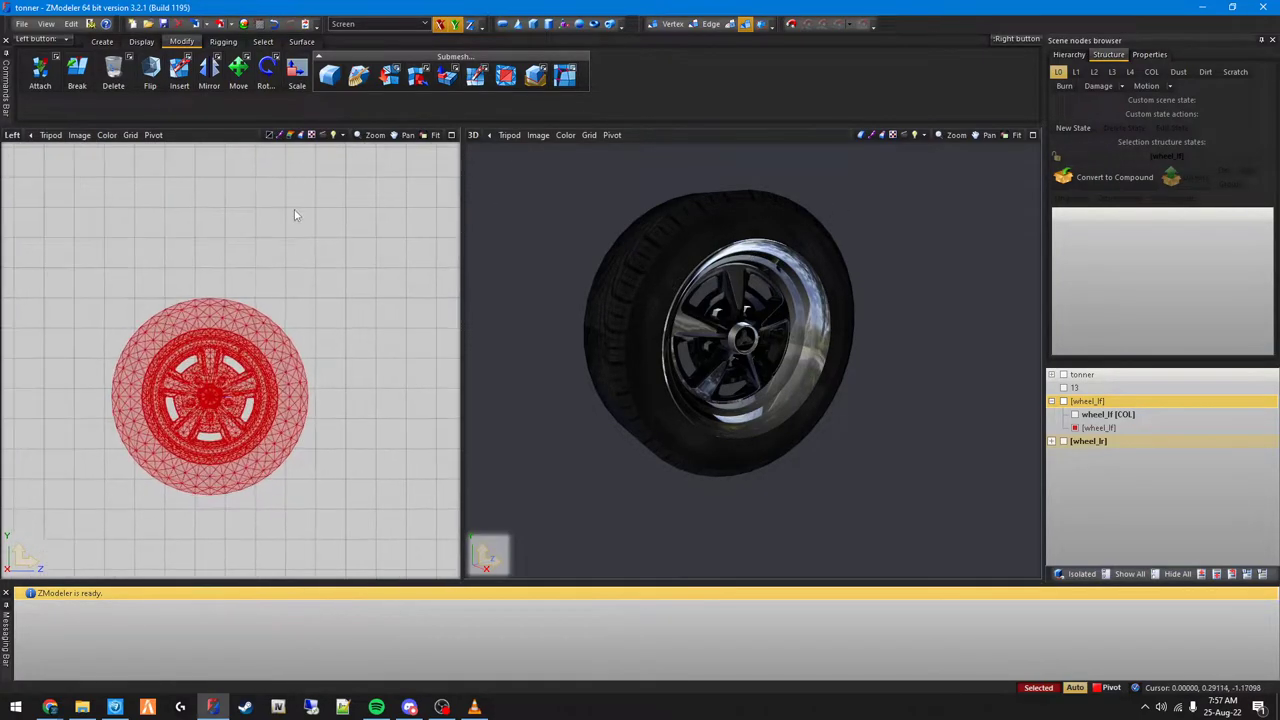
{"action": "scroll", "coordinate": [291, 220], "scroll_direction": "up", "scroll_amount": 1}
Step: Examine the wheel's black and tire_dif materials in the Material Browser, and close it
{"action": "left_click", "coordinate": [246, 25]}
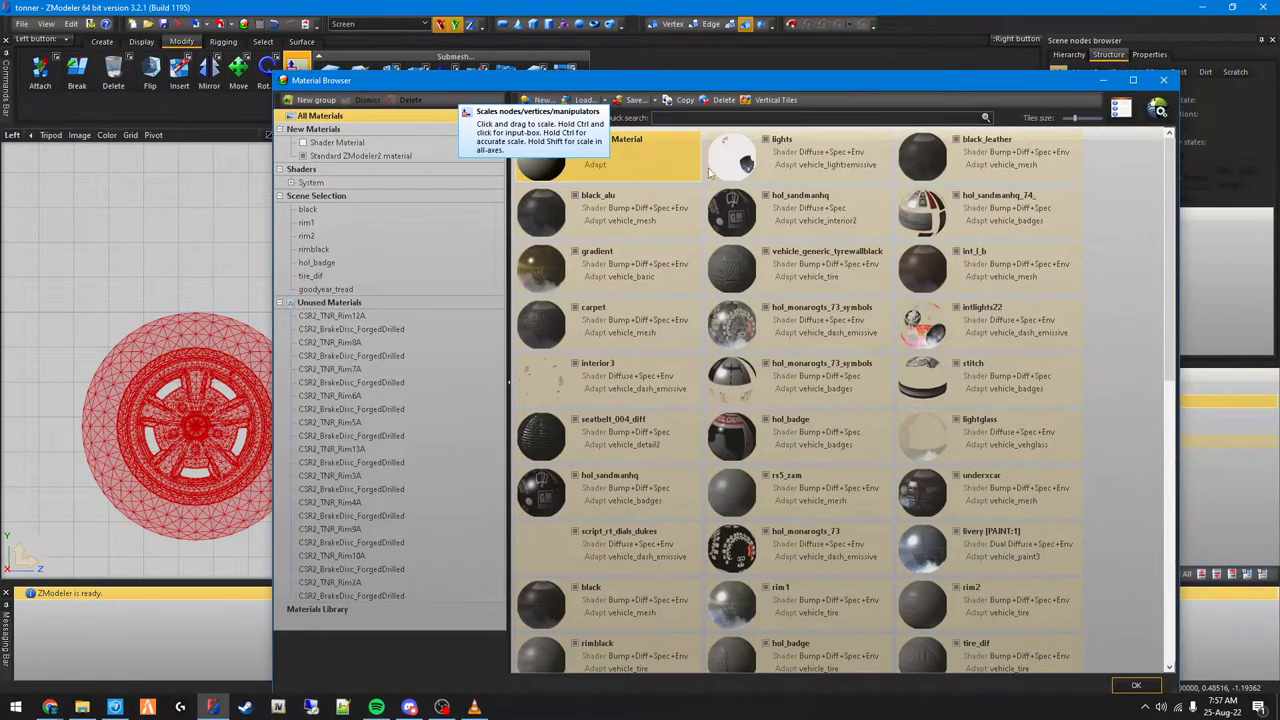
{"action": "left_click", "coordinate": [333, 211]}
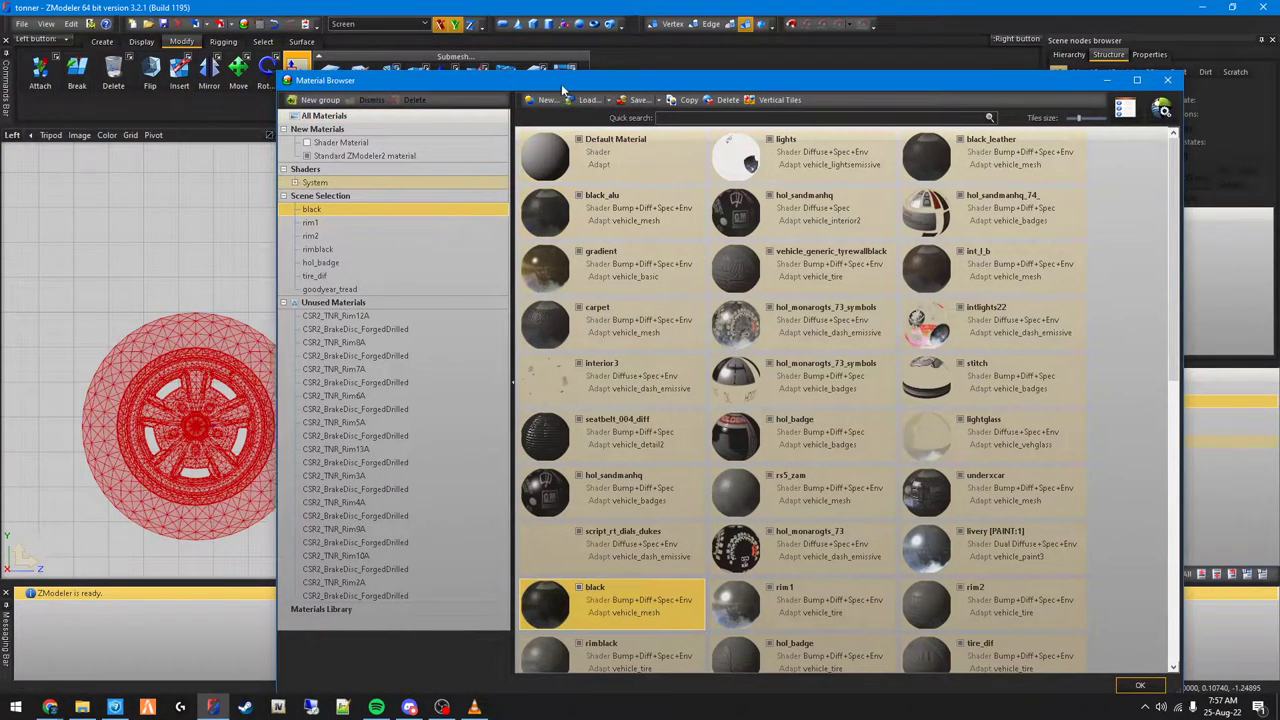
{"action": "left_click_drag", "start_coordinate": [560, 84], "coordinate": [400, 83]}
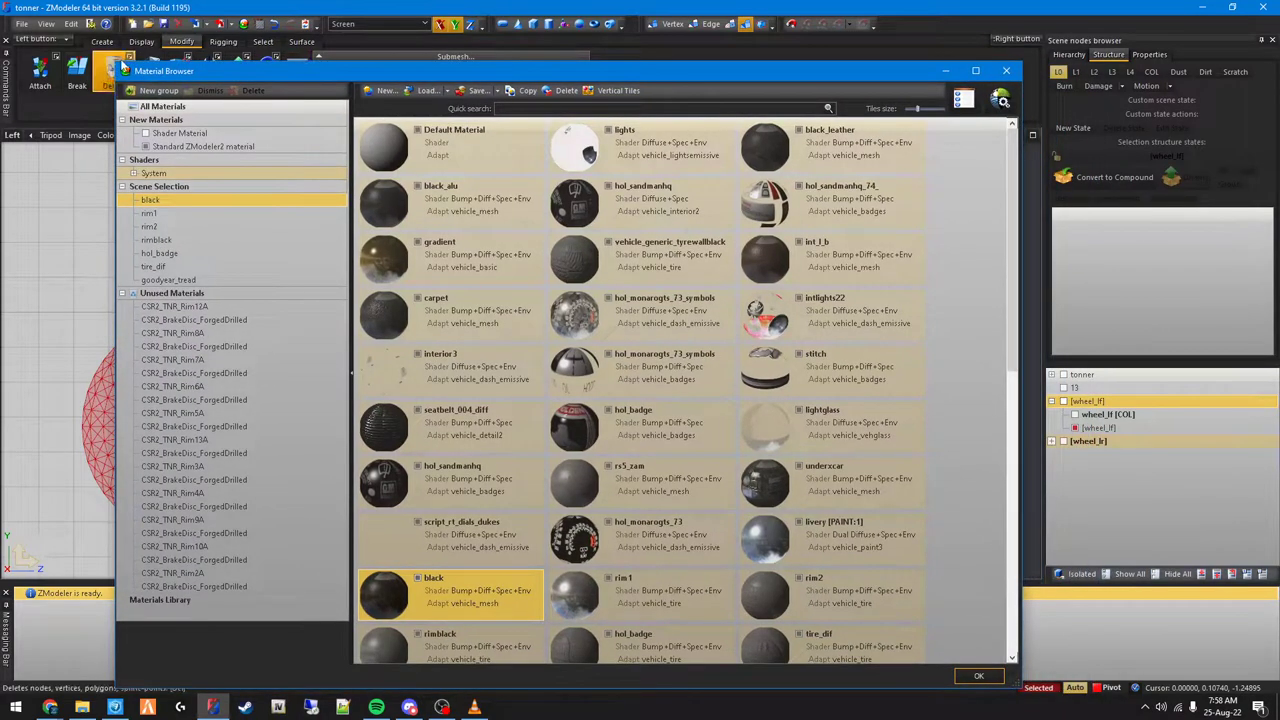
{"action": "left_click_drag", "start_coordinate": [405, 134], "coordinate": [399, 139]}
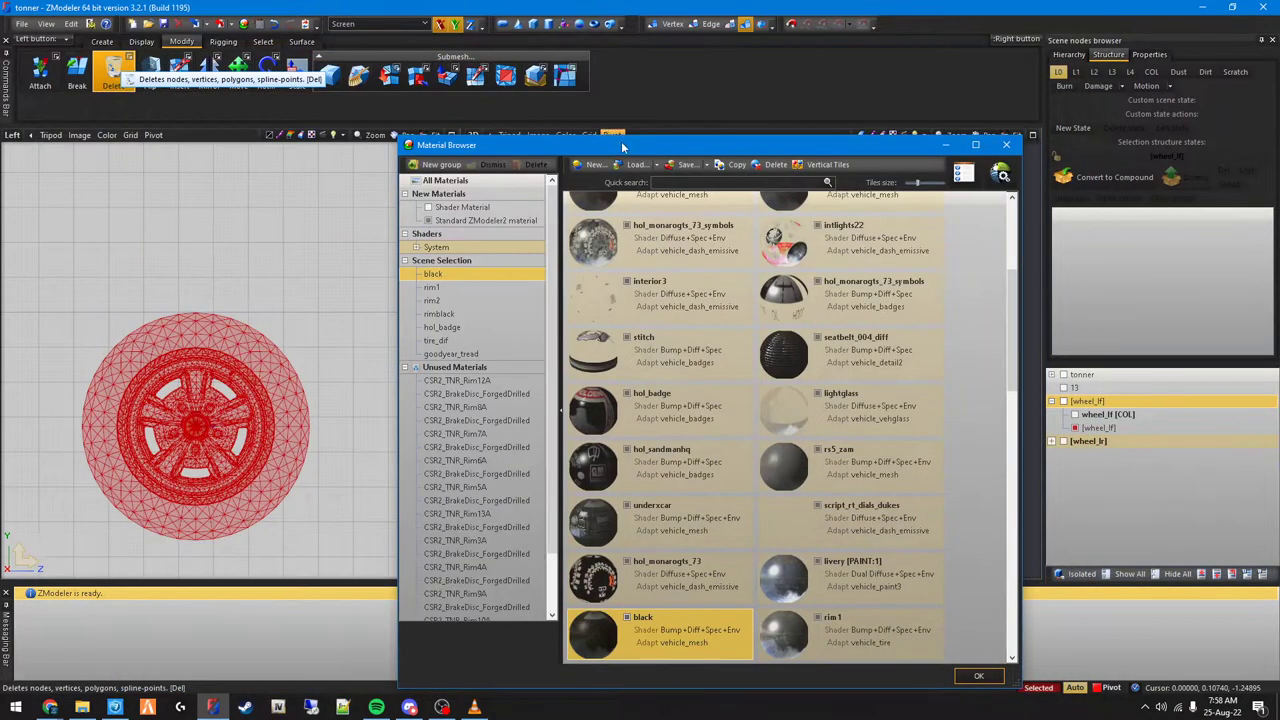
{"action": "left_click_drag", "start_coordinate": [622, 147], "coordinate": [257, 114]}
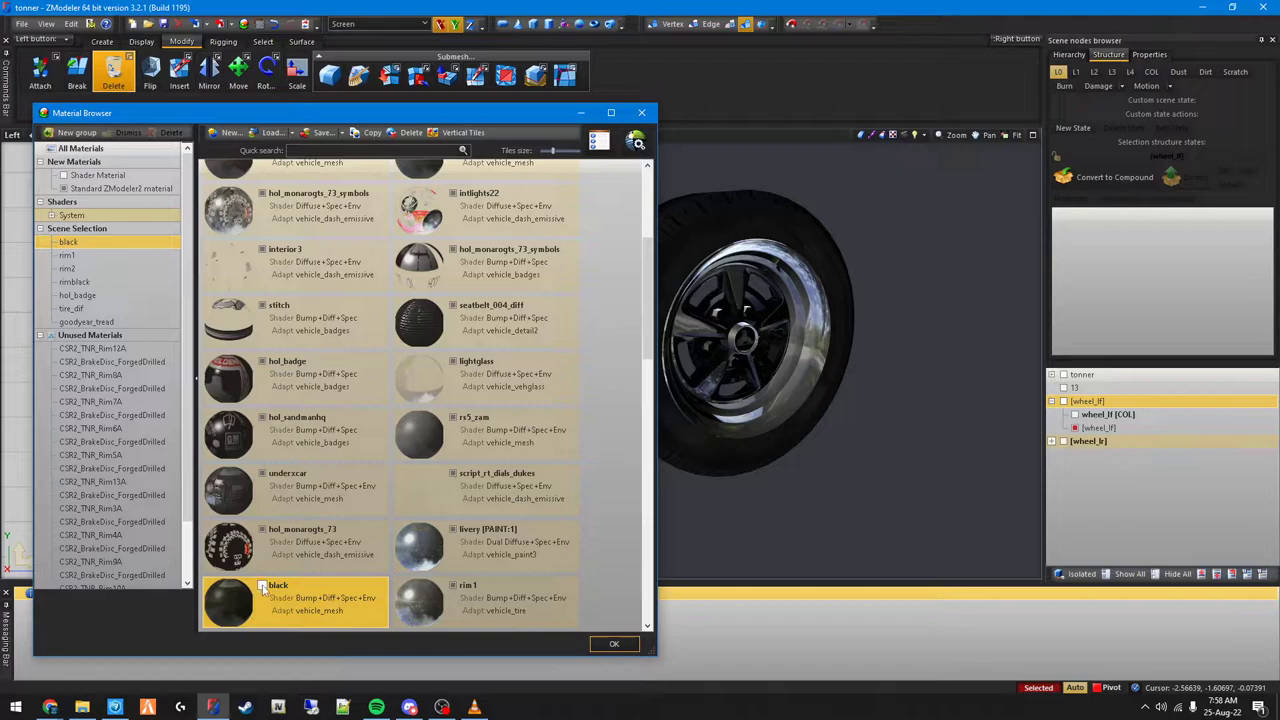
{"action": "left_click", "coordinate": [52, 310]}
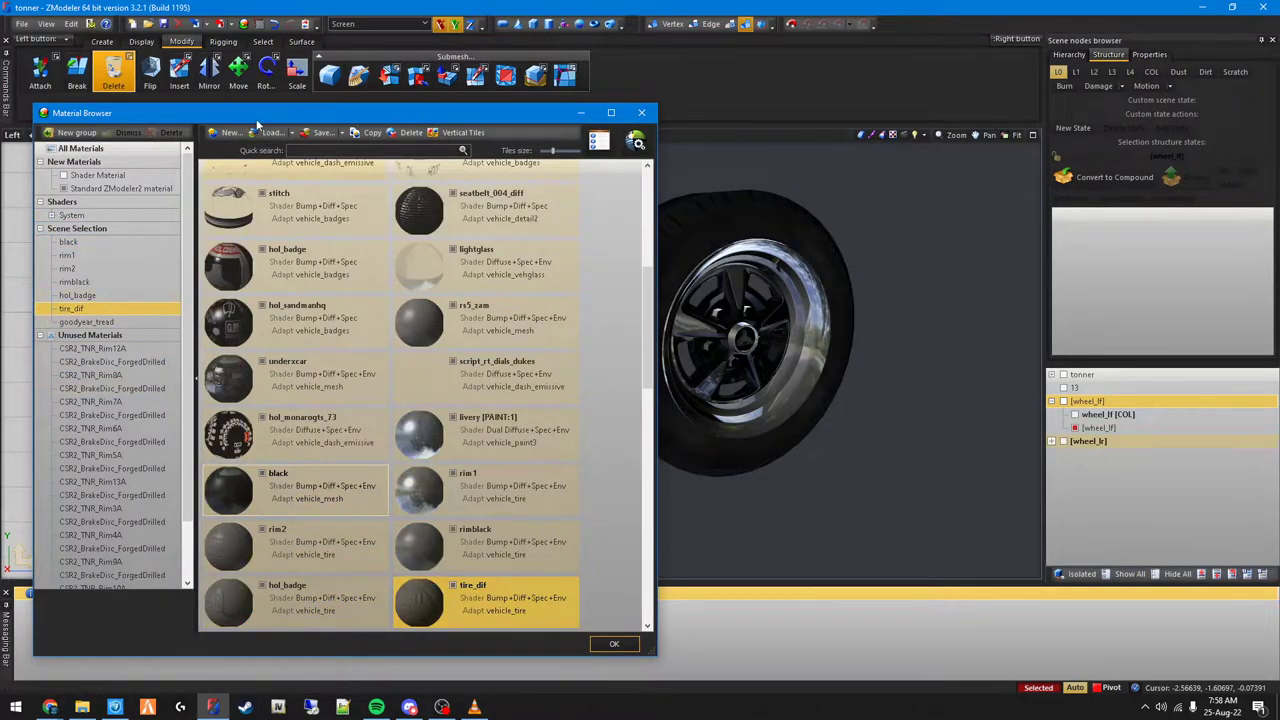
{"action": "left_click_drag", "start_coordinate": [257, 122], "coordinate": [525, 128]}
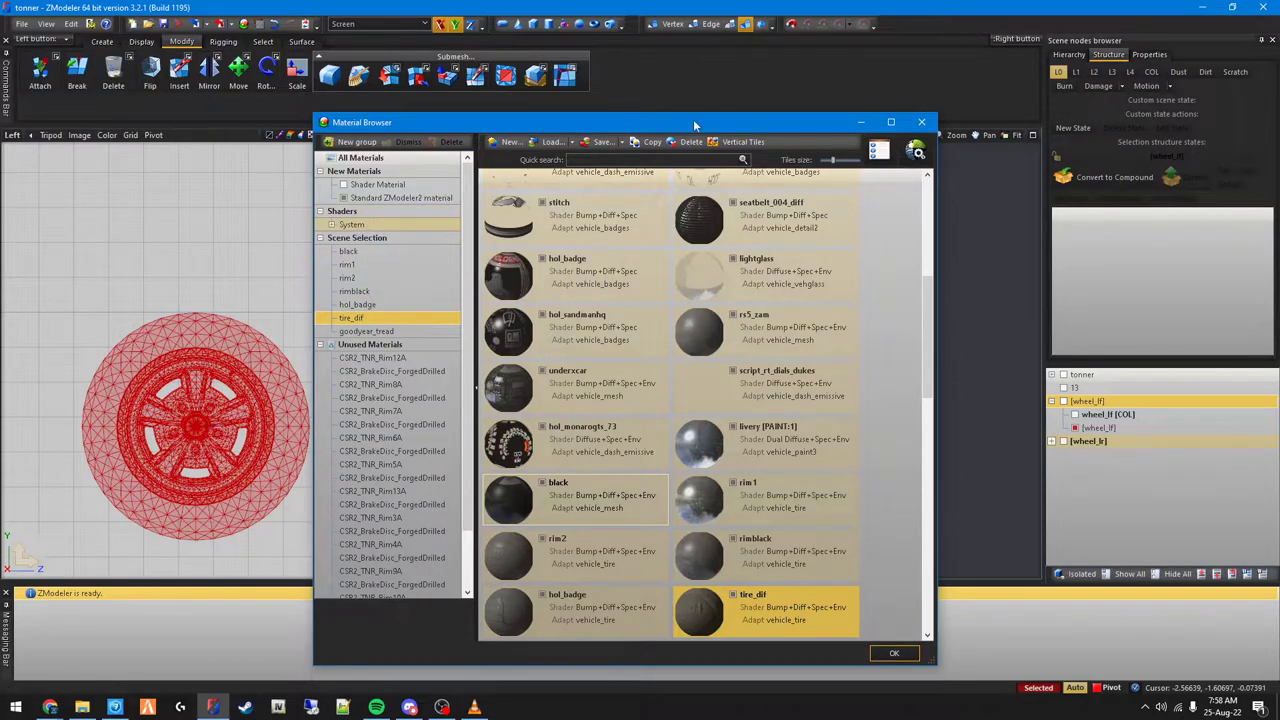
{"action": "left_click_drag", "start_coordinate": [686, 130], "coordinate": [716, 132]}
{"action": "key", "text": "Escape"}
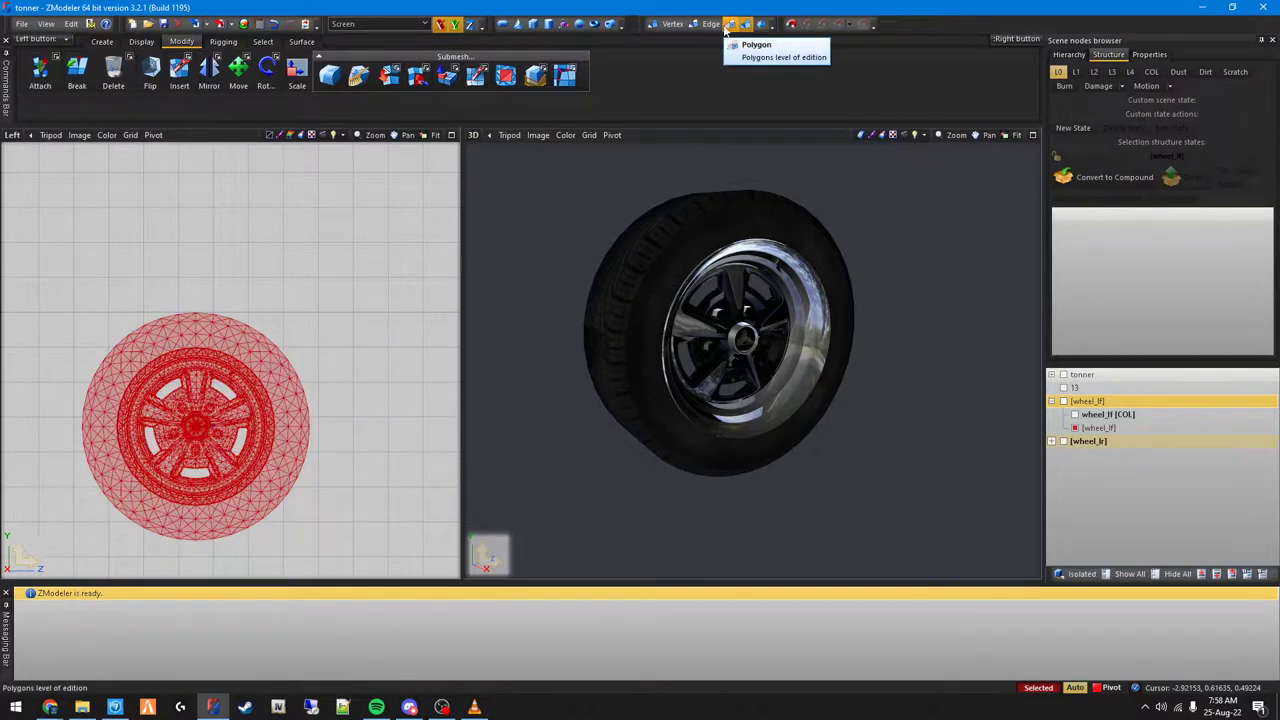
Step: Switch the wheel mesh to polygon level and open the select-by-material list to find the rim materials
{"action": "left_click", "coordinate": [303, 135]}
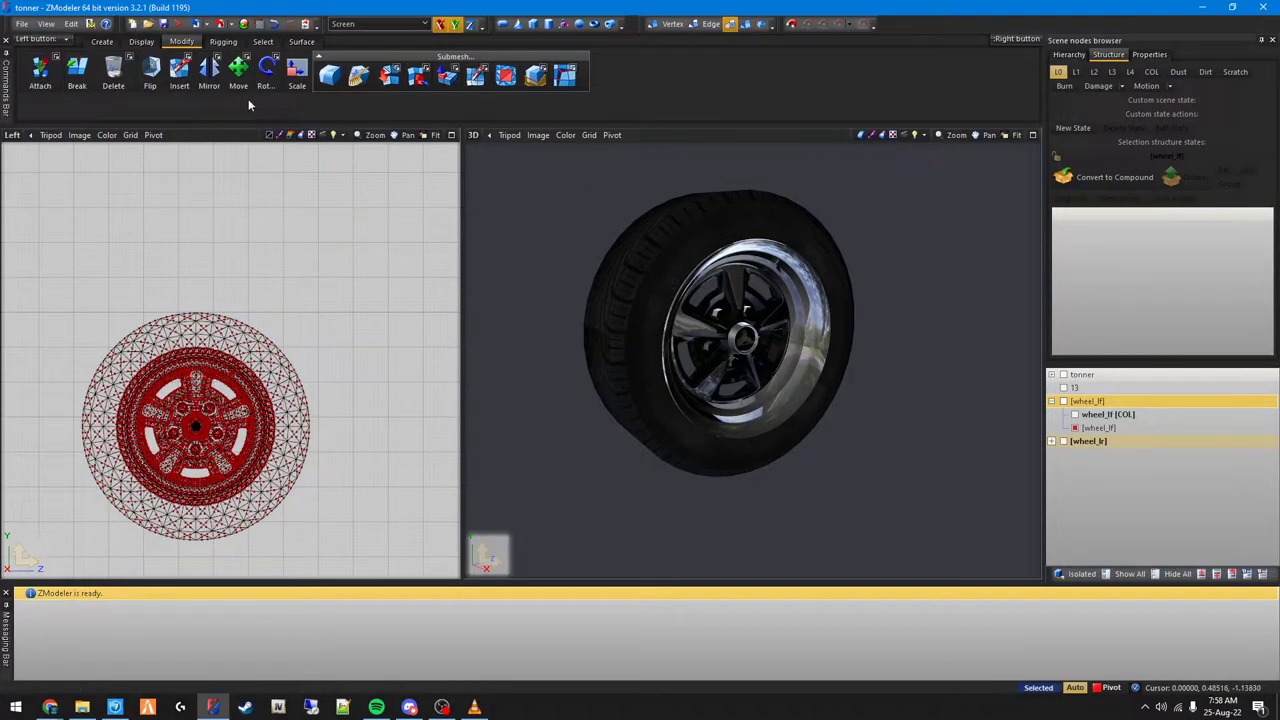
{"action": "left_click", "coordinate": [263, 41]}
{"action": "left_click", "coordinate": [488, 70]}
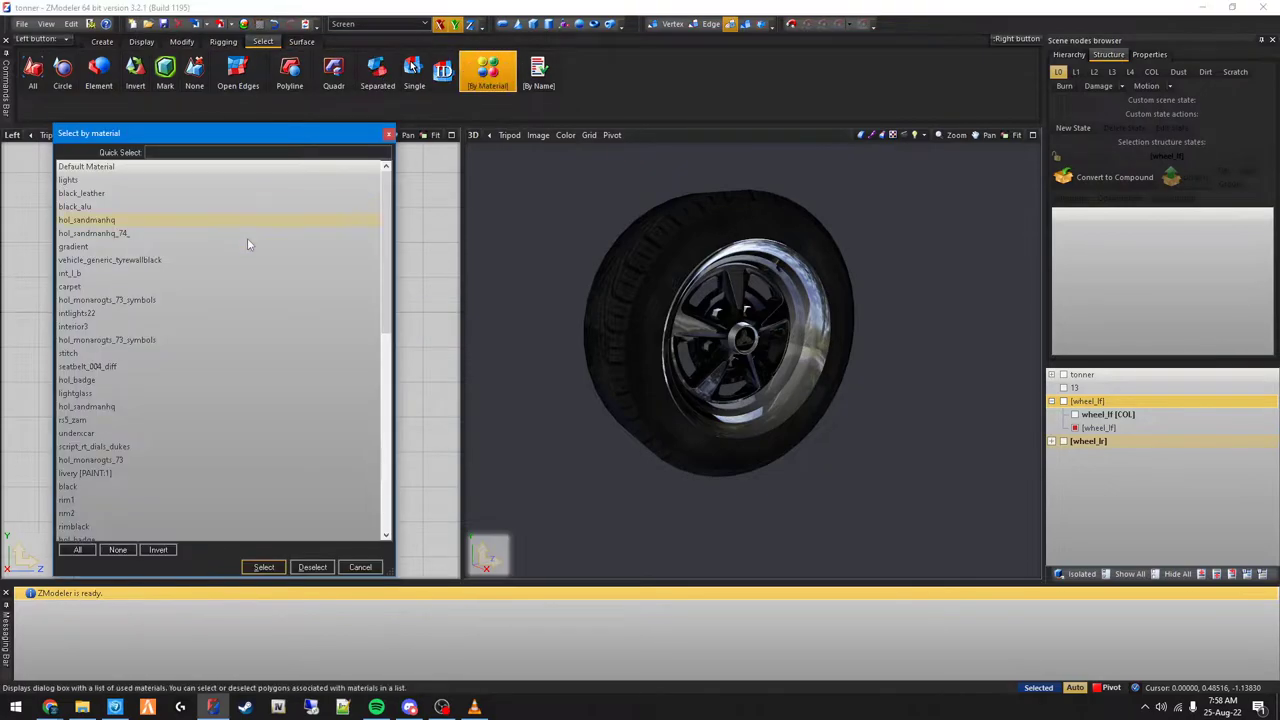
{"action": "left_click_drag", "start_coordinate": [225, 136], "coordinate": [776, 154]}
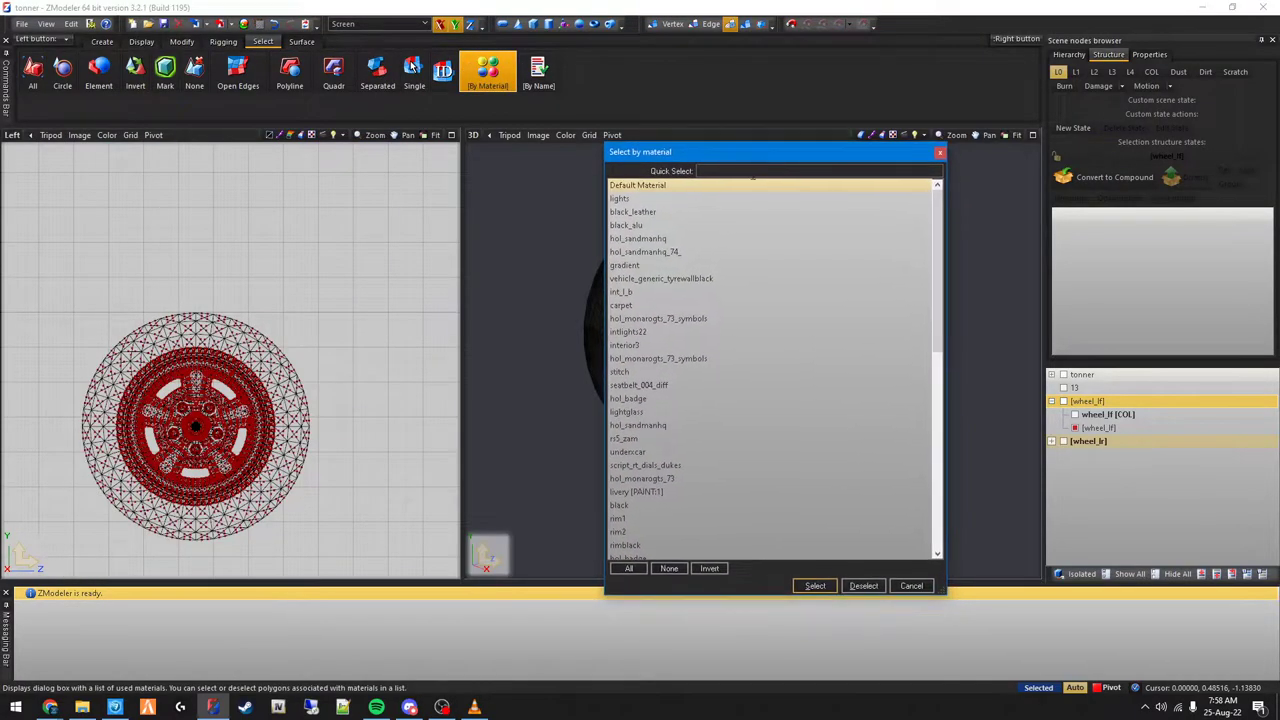
{"action": "key", "text": "h"}
{"action": "key", "text": "h"}
{"action": "key", "text": "h"}
{"action": "key", "text": "h"}
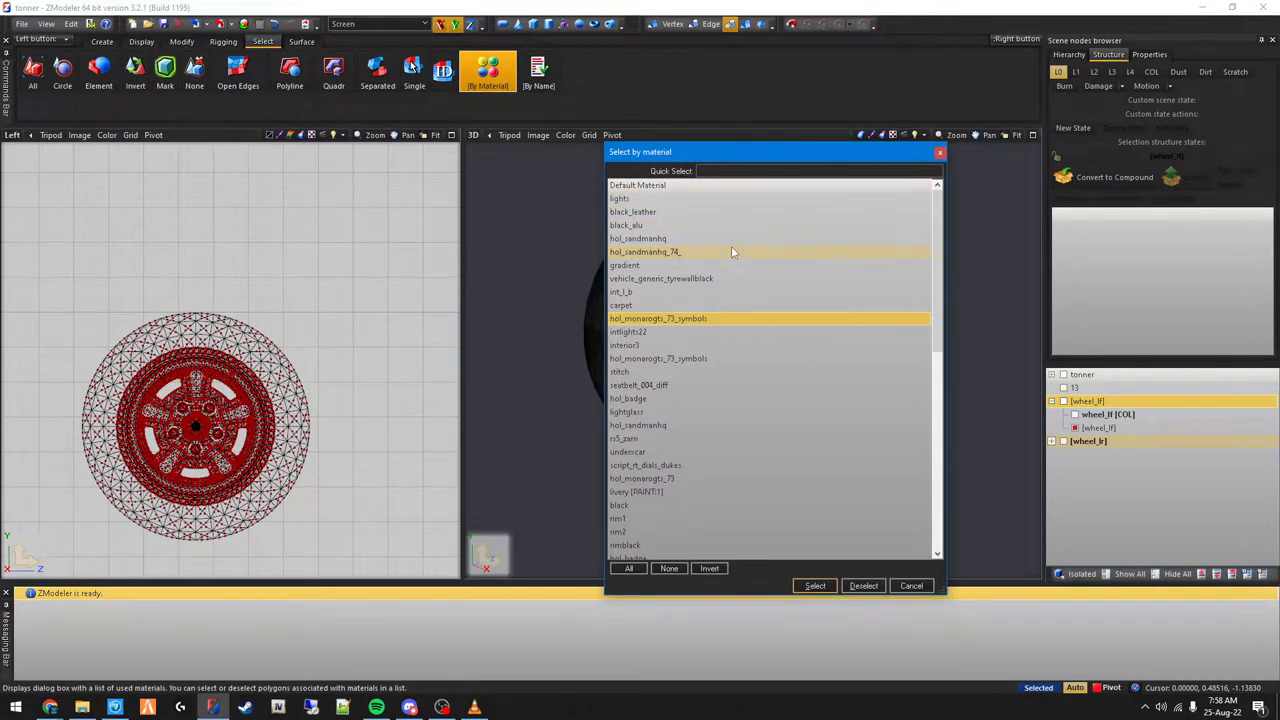
{"action": "key", "text": "h"}
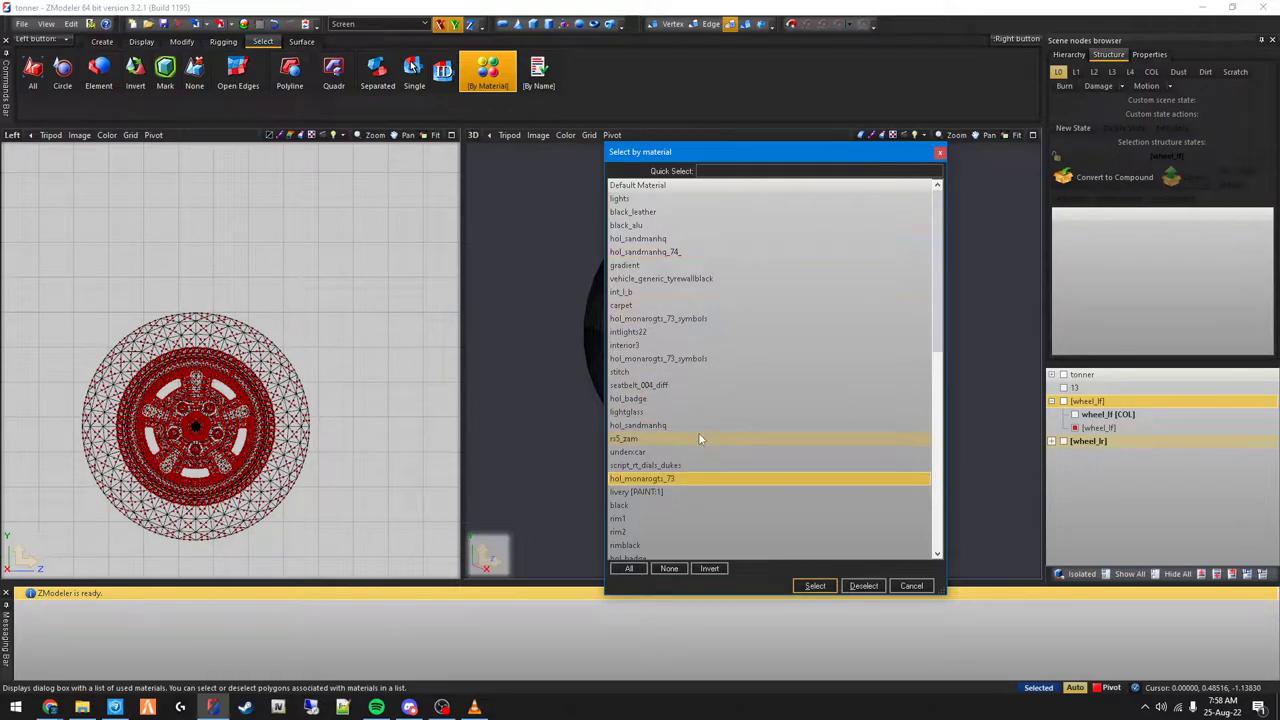
{"action": "key", "text": "h"}
{"action": "scroll", "coordinate": [688, 350], "scroll_direction": "up", "scroll_amount": 4}
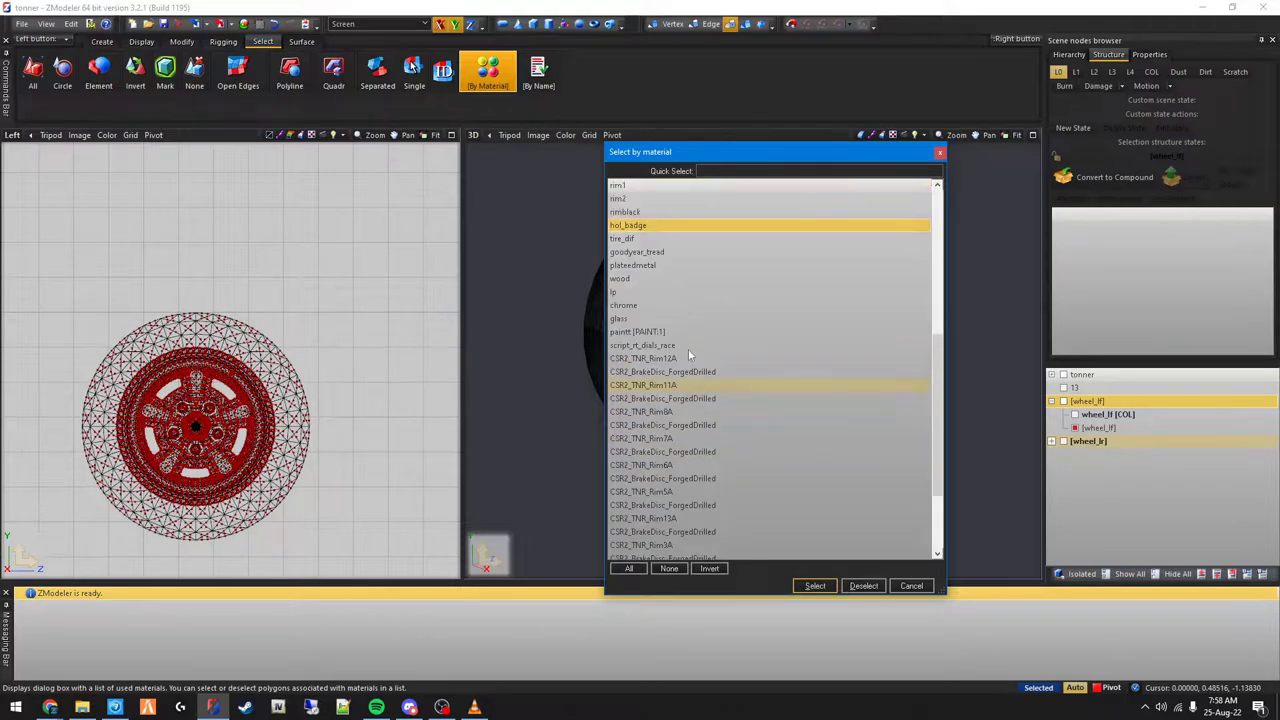
Step: Delete the wheel polygons using the black, rim1, rim2, rimblack and hol_badge materials, and return to object level
{"action": "left_click_drag", "start_coordinate": [640, 333], "coordinate": [635, 308], "text": "shift"}
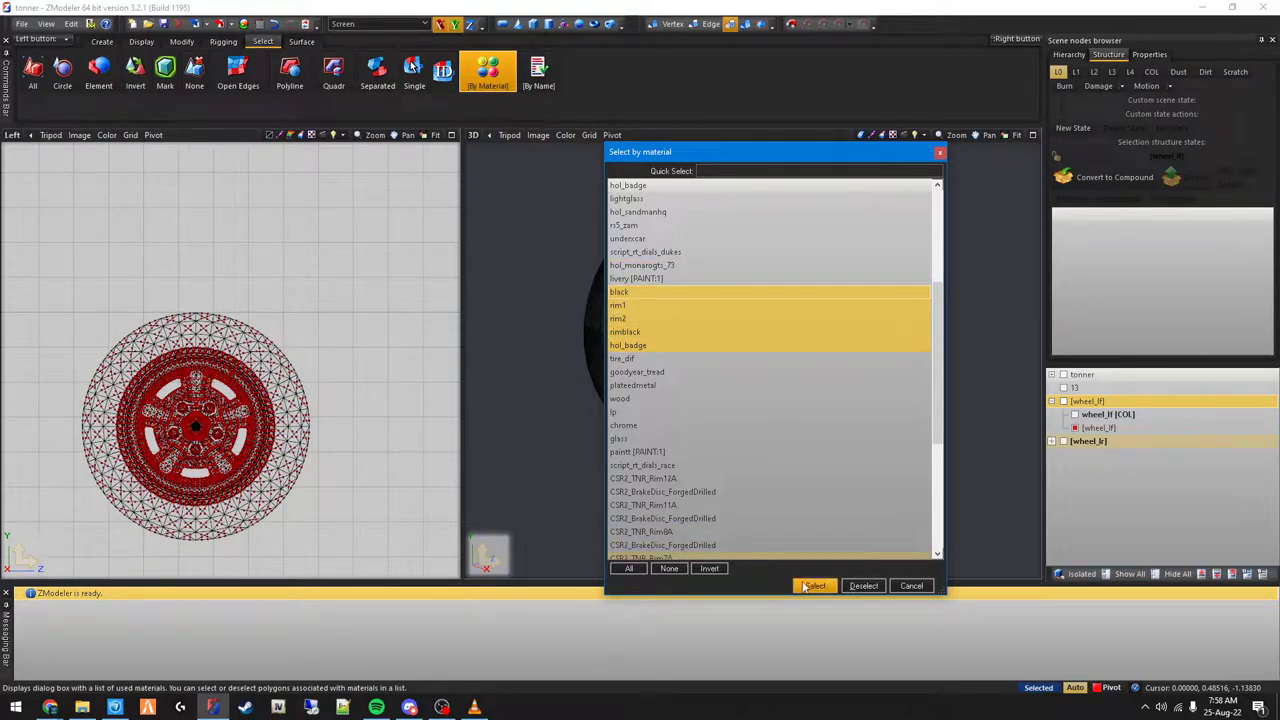
{"action": "left_click", "coordinate": [681, 334]}
{"action": "left_click", "coordinate": [686, 355]}
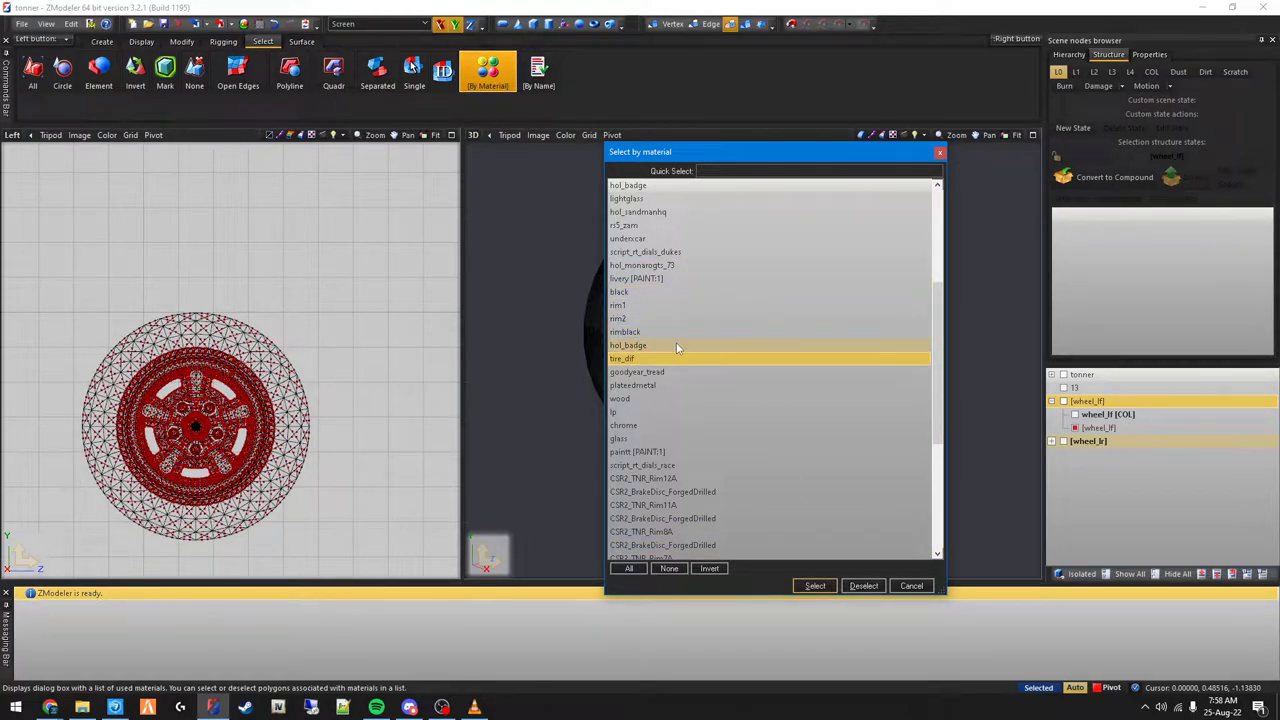
{"action": "left_click", "coordinate": [677, 347]}
{"action": "left_click_drag", "start_coordinate": [658, 333], "coordinate": [646, 296], "text": "shift"}
{"action": "left_click", "coordinate": [816, 585]}
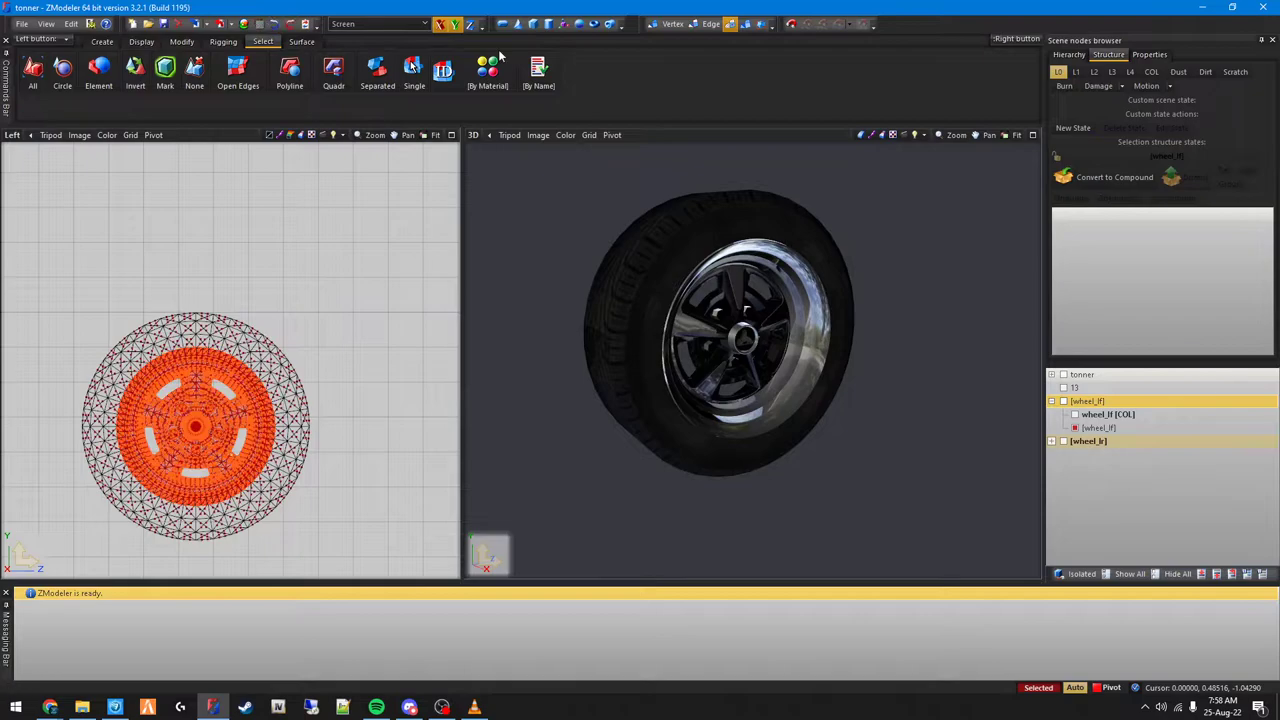
{"action": "key", "text": "Delete"}
{"action": "left_click", "coordinate": [745, 24]}
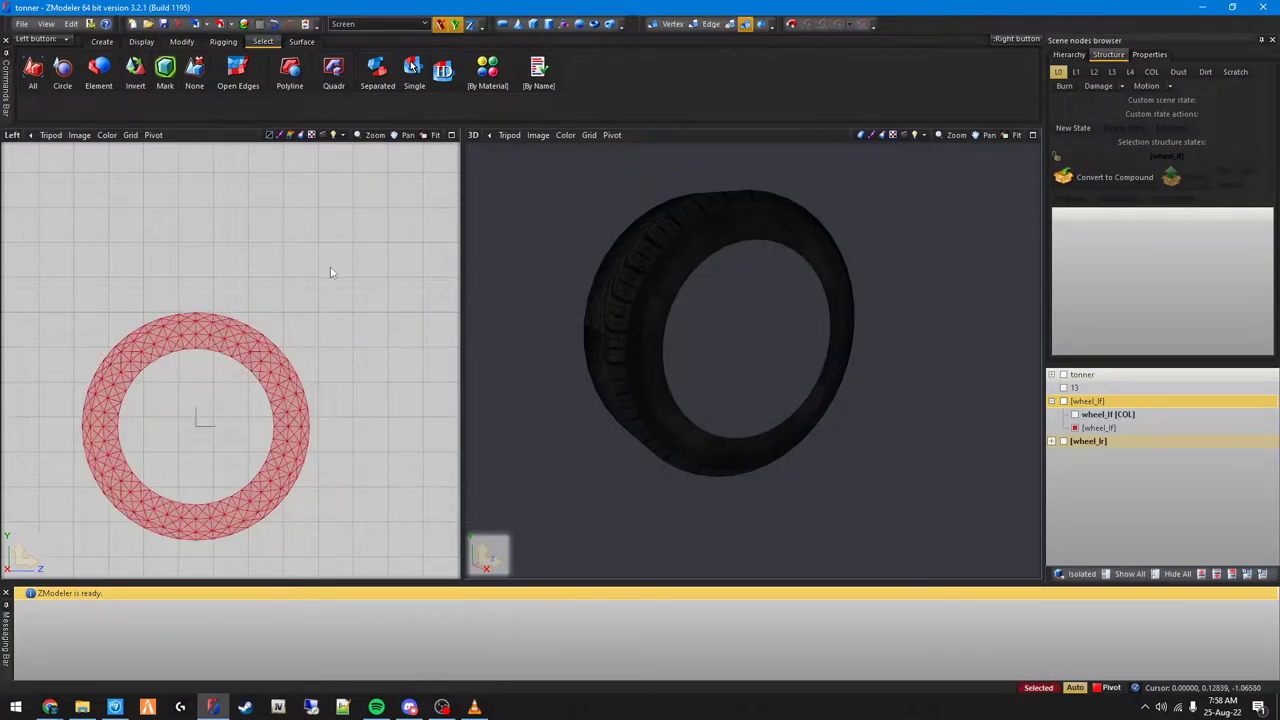
Step: Hide the remaining tyre mesh, and show and select the new rim object 13
{"action": "left_click", "coordinate": [1075, 427]}
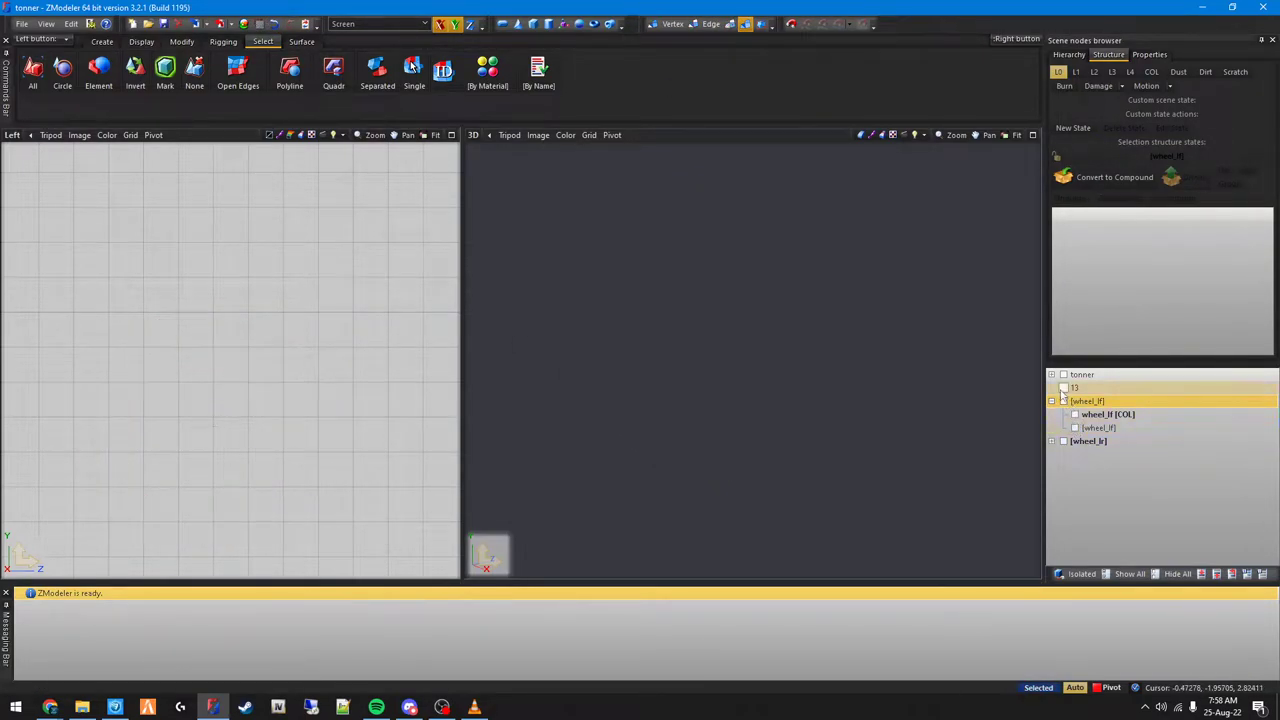
{"action": "left_click", "coordinate": [1063, 388]}
{"action": "left_click", "coordinate": [255, 408]}
{"action": "scroll", "coordinate": [222, 375], "scroll_direction": "down", "scroll_amount": 5}
{"action": "scroll", "coordinate": [180, 333], "scroll_direction": "down", "scroll_amount": 2}
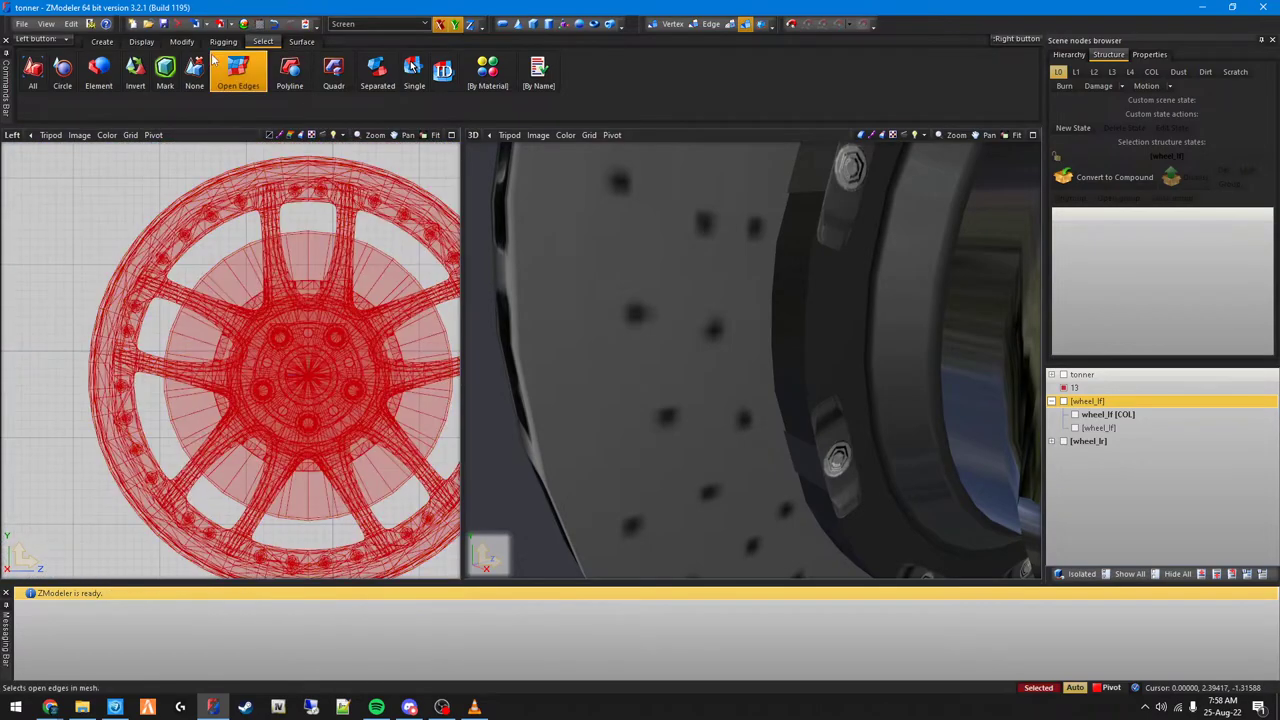
Step: Try to scale rim 13 down in the Left view
{"action": "left_click", "coordinate": [182, 42]}
{"action": "left_click", "coordinate": [296, 72]}
{"action": "left_click_drag", "start_coordinate": [280, 300], "coordinate": [291, 420]}
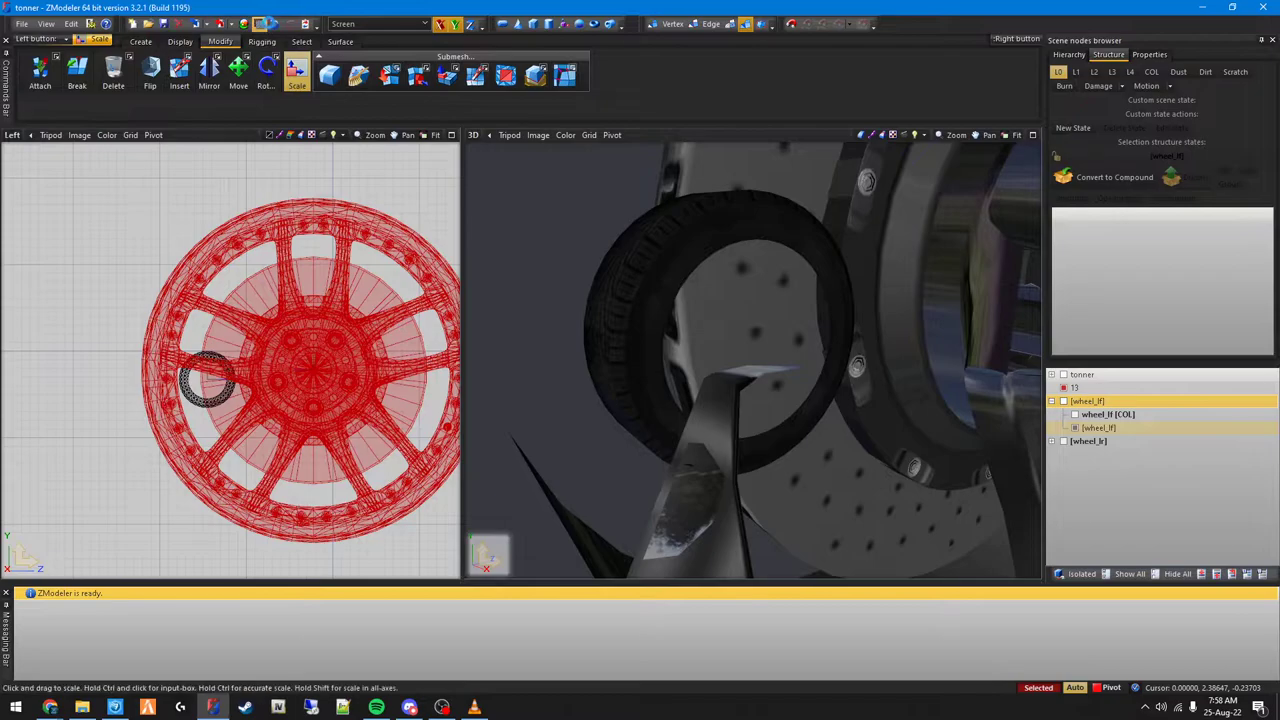
{"action": "left_click", "coordinate": [262, 24]}
{"action": "key", "text": "Escape"}
{"action": "left_click", "coordinate": [274, 24]}
Step: Scale rim 13 down in the Left view to about the tyre's outer diameter
{"action": "left_click_drag", "start_coordinate": [368, 260], "coordinate": [332, 717]}
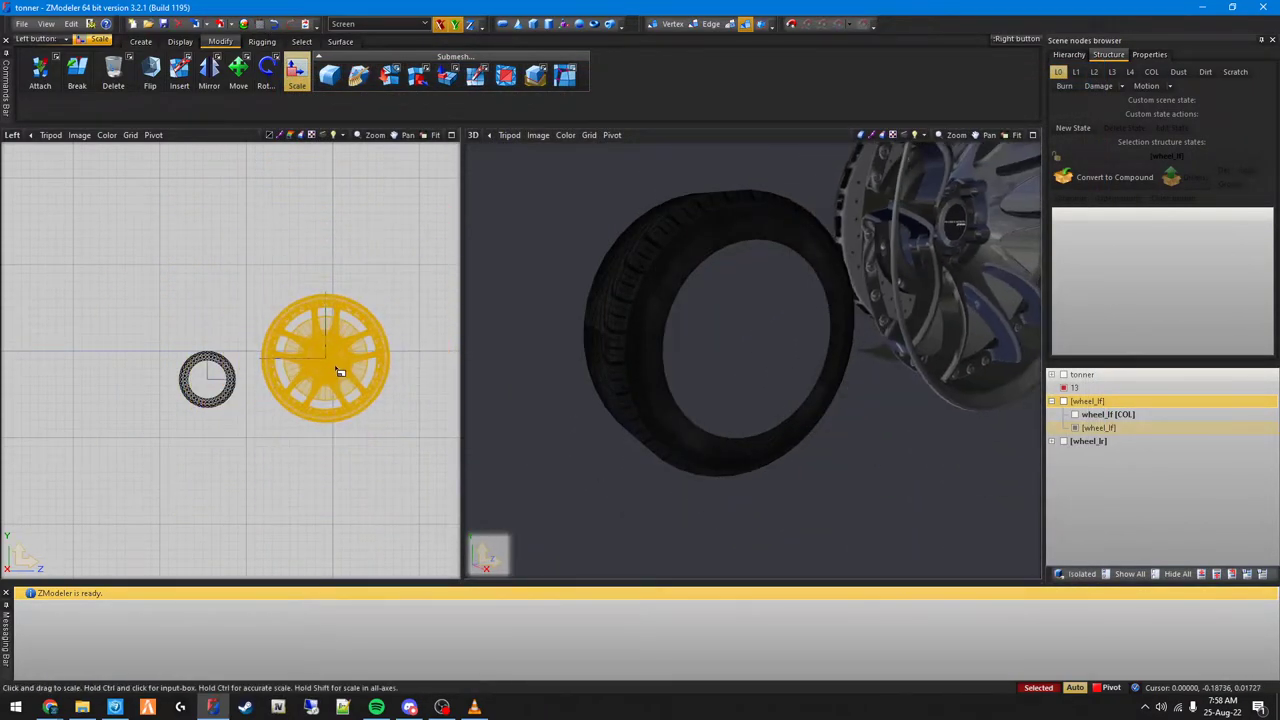
{"action": "left_click_drag", "start_coordinate": [337, 368], "coordinate": [338, 530]}
{"action": "left_click_drag", "start_coordinate": [322, 360], "coordinate": [338, 455]}
{"action": "left_click_drag", "start_coordinate": [342, 335], "coordinate": [344, 60]}
{"action": "middle_click_drag", "start_coordinate": [700, 270], "coordinate": [614, 234]}
{"action": "scroll", "coordinate": [812, 244], "scroll_direction": "down", "scroll_amount": 5}
{"action": "left_click", "coordinate": [275, 24]}
{"action": "left_click", "coordinate": [275, 24]}
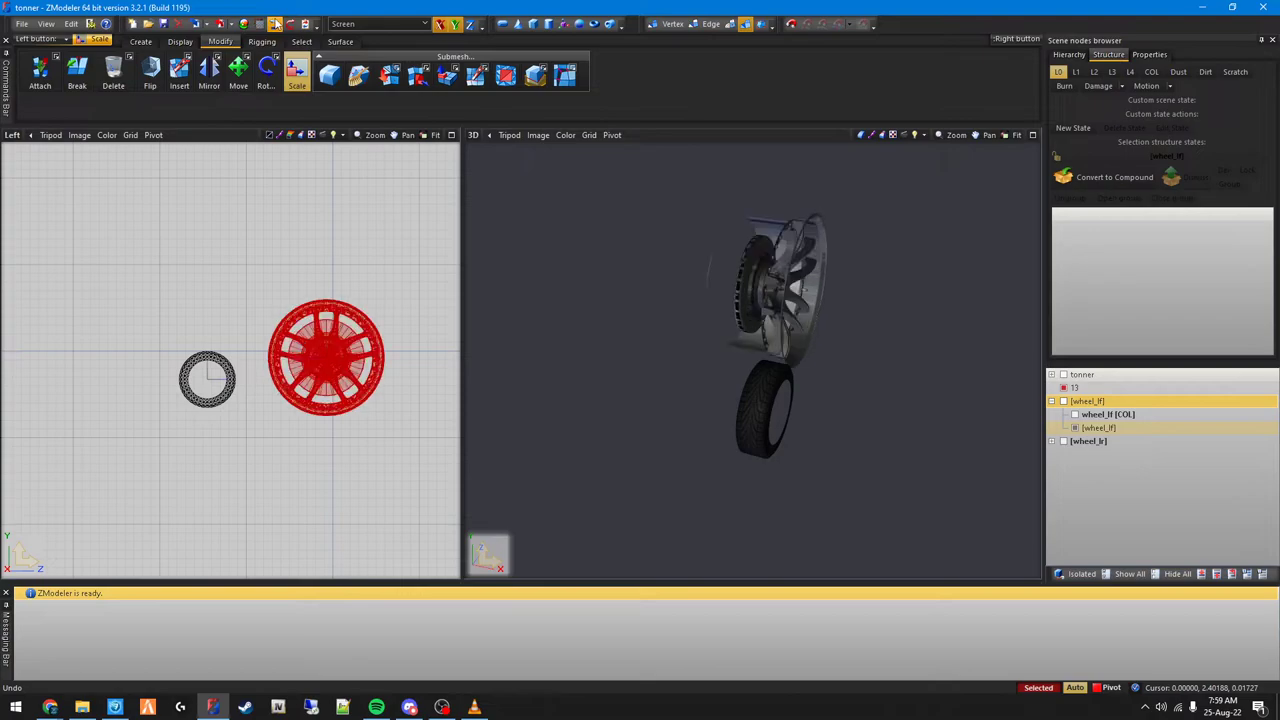
{"action": "left_click", "coordinate": [290, 24]}
{"action": "left_click_drag", "start_coordinate": [331, 448], "coordinate": [329, 487]}
Step: Move rim 13 over the tyre in the Left view so the two roughly overlap
{"action": "left_click", "coordinate": [238, 72]}
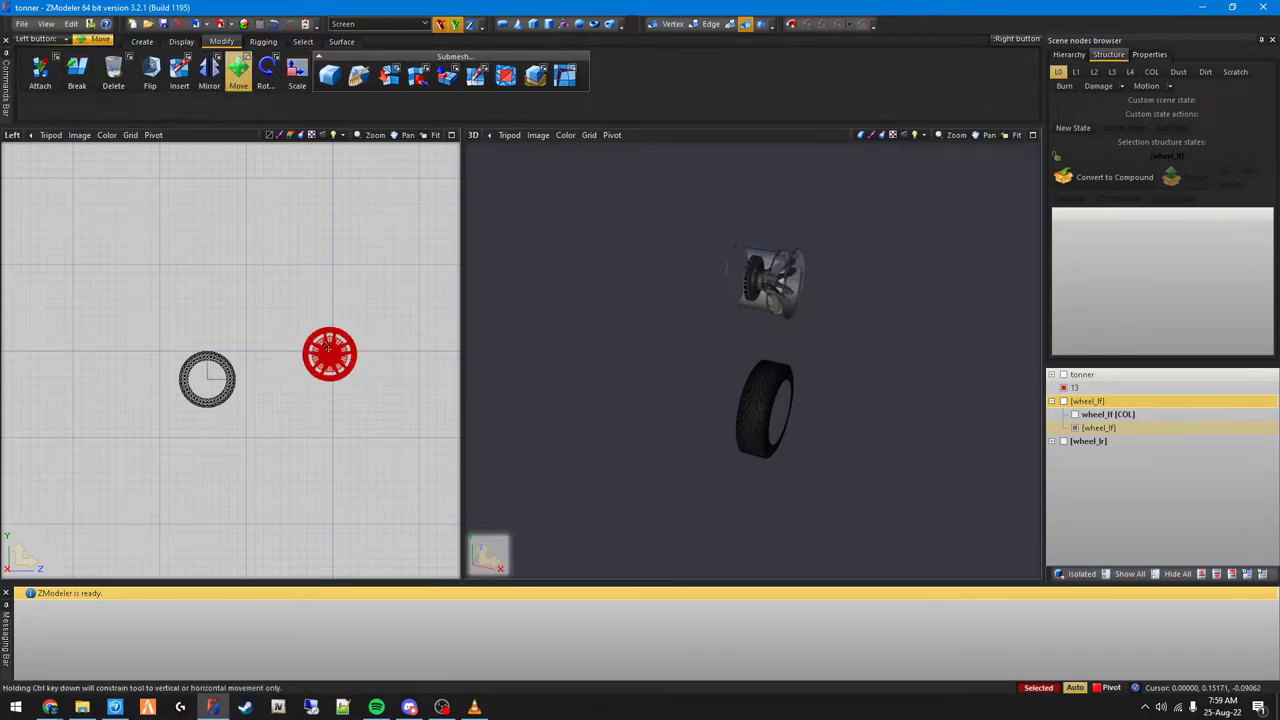
{"action": "scroll", "coordinate": [330, 352], "scroll_direction": "up", "scroll_amount": 1}
{"action": "left_click_drag", "start_coordinate": [327, 354], "coordinate": [153, 404]}
{"action": "scroll", "coordinate": [153, 402], "scroll_direction": "up", "scroll_amount": 6}
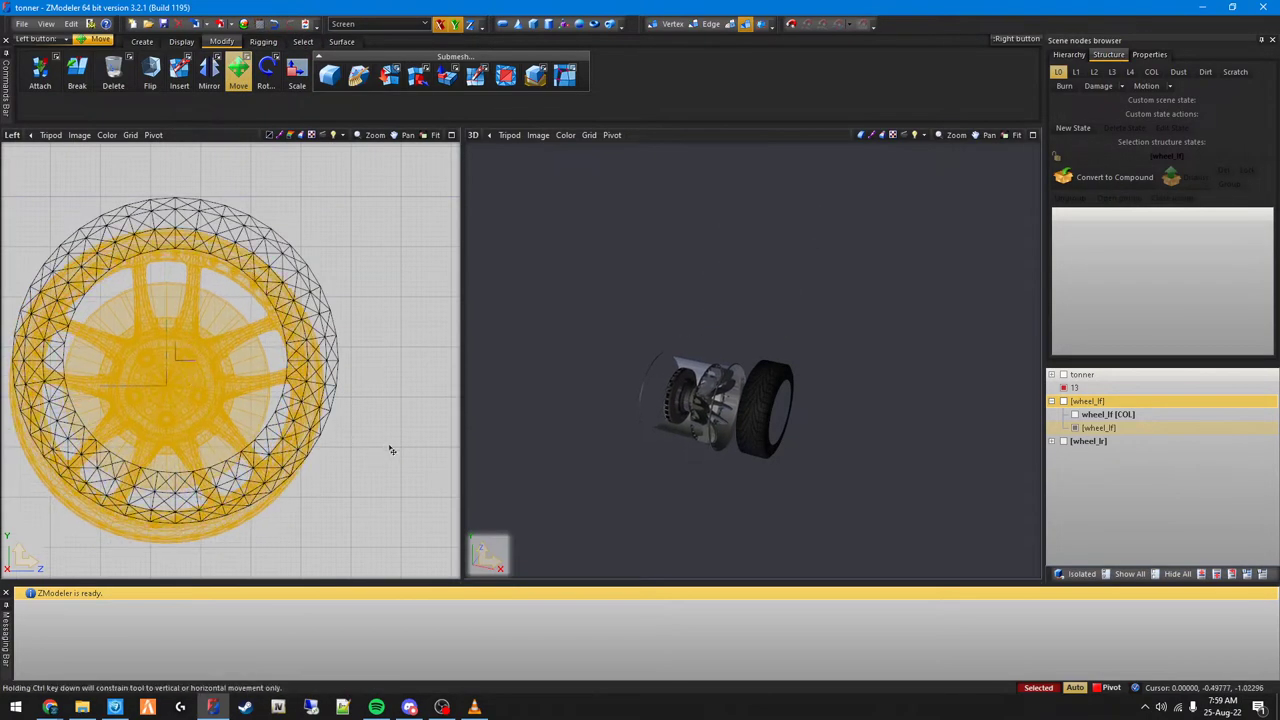
Step: Centre the local axes of the rim and the tyre on their own geometry
{"action": "left_click", "coordinate": [181, 41]}
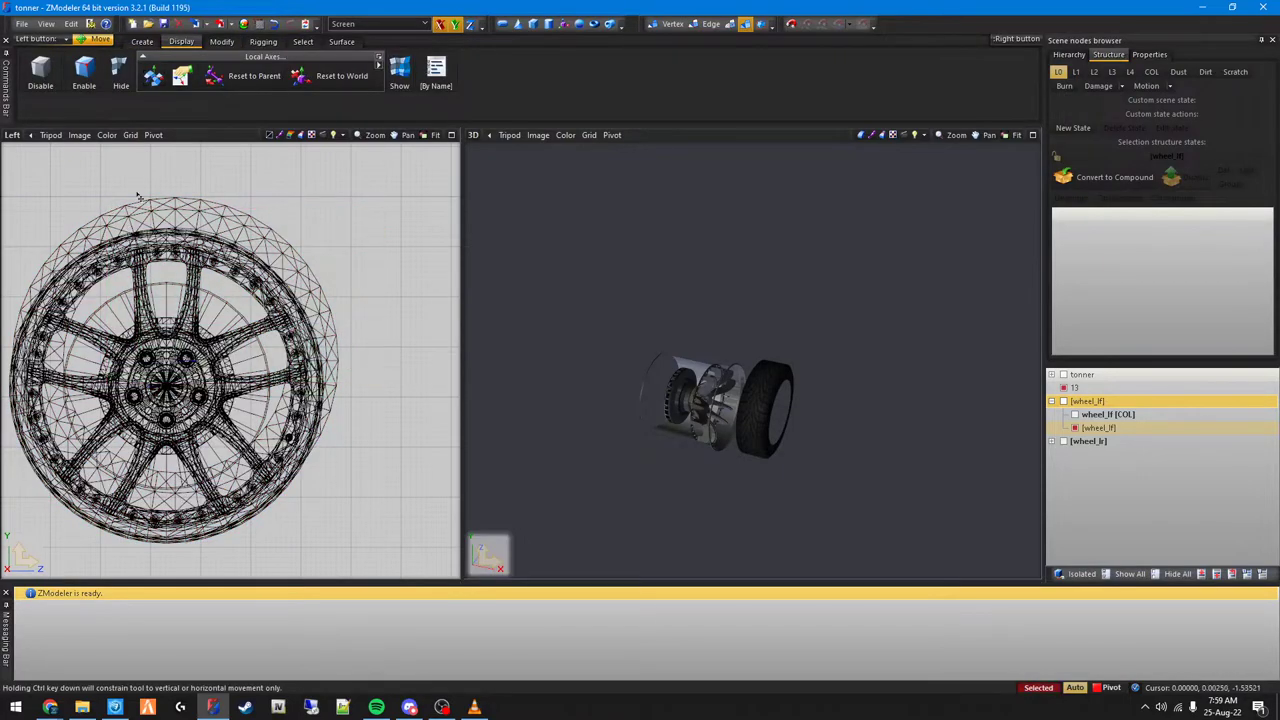
{"action": "left_click", "coordinate": [153, 76]}
{"action": "key", "text": "space"}
{"action": "left_click", "coordinate": [153, 76]}
{"action": "left_click", "coordinate": [260, 41]}
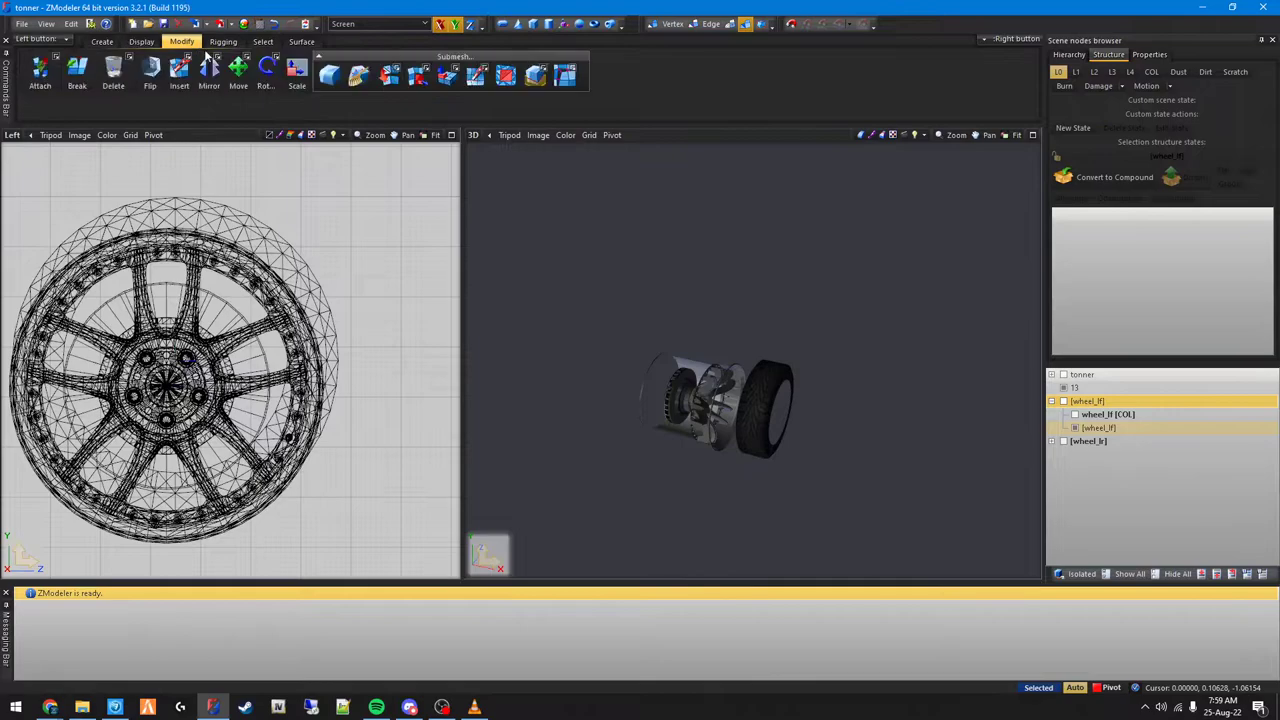
Step: Reposition rim 13 over the tyre in the Left view with the Move tool
{"action": "left_click", "coordinate": [238, 74]}
{"action": "mouse_move", "coordinate": [188, 361]}
{"action": "left_mouse_down"}
{"action": "mouse_move", "coordinate": [415, 227]}
{"action": "mouse_move", "coordinate": [424, 181]}
{"action": "left_mouse_up"}
{"action": "left_click_drag", "start_coordinate": [411, 446], "coordinate": [374, 317]}
{"action": "key", "text": "space"}
{"action": "scroll", "coordinate": [376, 210], "scroll_direction": "up", "scroll_amount": 1}
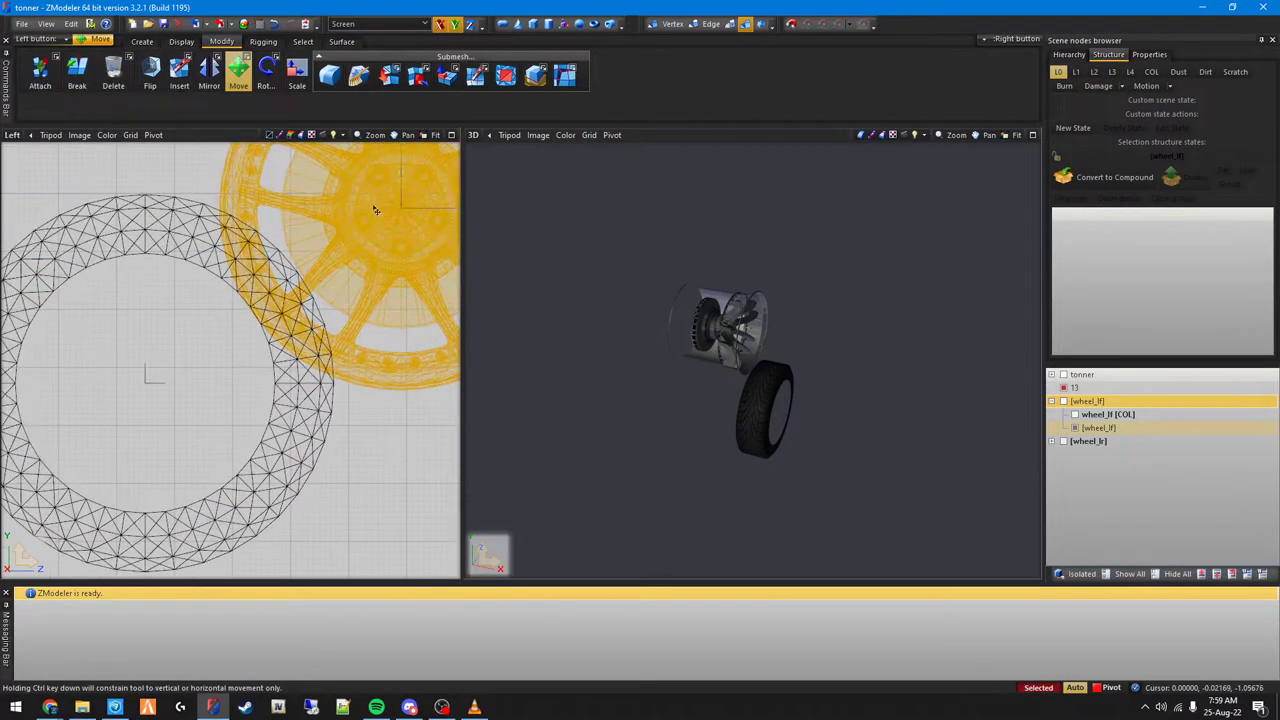
{"action": "left_click_drag", "start_coordinate": [374, 209], "coordinate": [190, 356]}
Step: Fine-tune the rim's position at close range so its local axes origin coincides with the tyre's
{"action": "scroll", "coordinate": [171, 353], "scroll_direction": "up", "scroll_amount": 1}
{"action": "scroll", "coordinate": [171, 352], "scroll_direction": "up", "scroll_amount": 1}
{"action": "left_click_drag", "start_coordinate": [272, 350], "coordinate": [235, 405]}
{"action": "scroll", "coordinate": [138, 386], "scroll_direction": "up", "scroll_amount": 6}
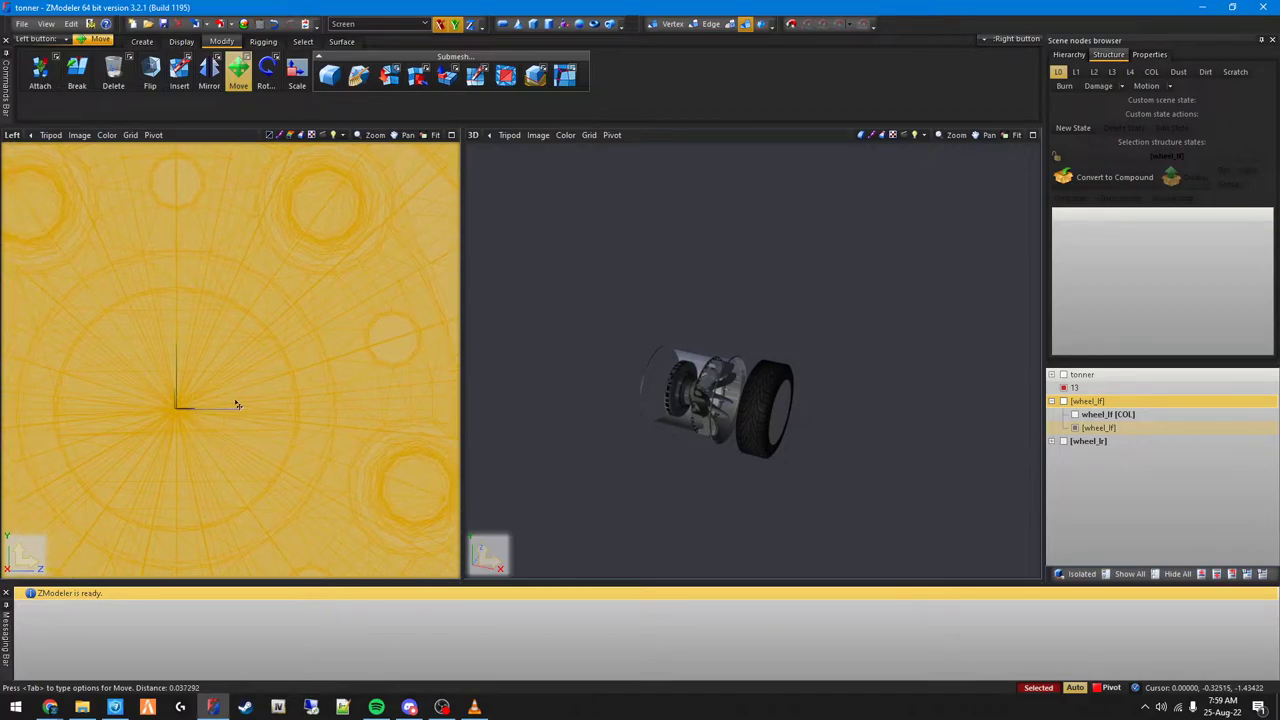
{"action": "scroll", "coordinate": [186, 400], "scroll_direction": "up", "scroll_amount": 3}
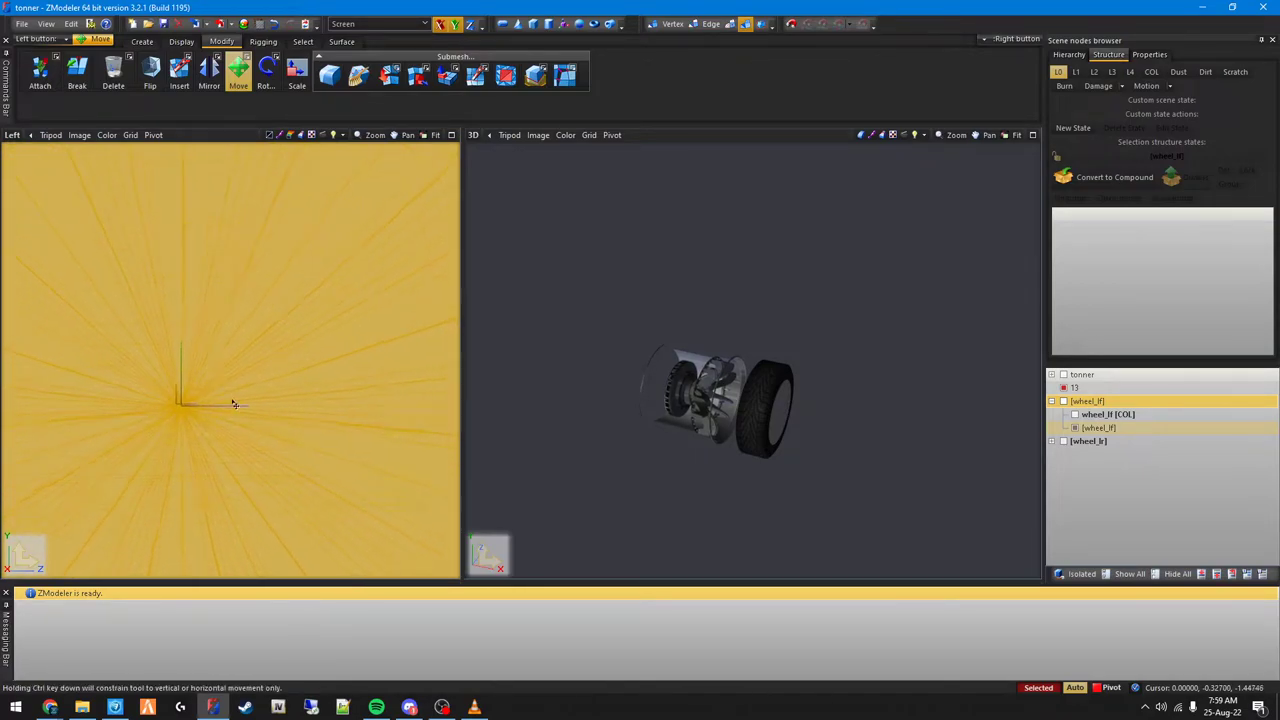
{"action": "left_click_drag", "start_coordinate": [271, 437], "coordinate": [266, 436]}
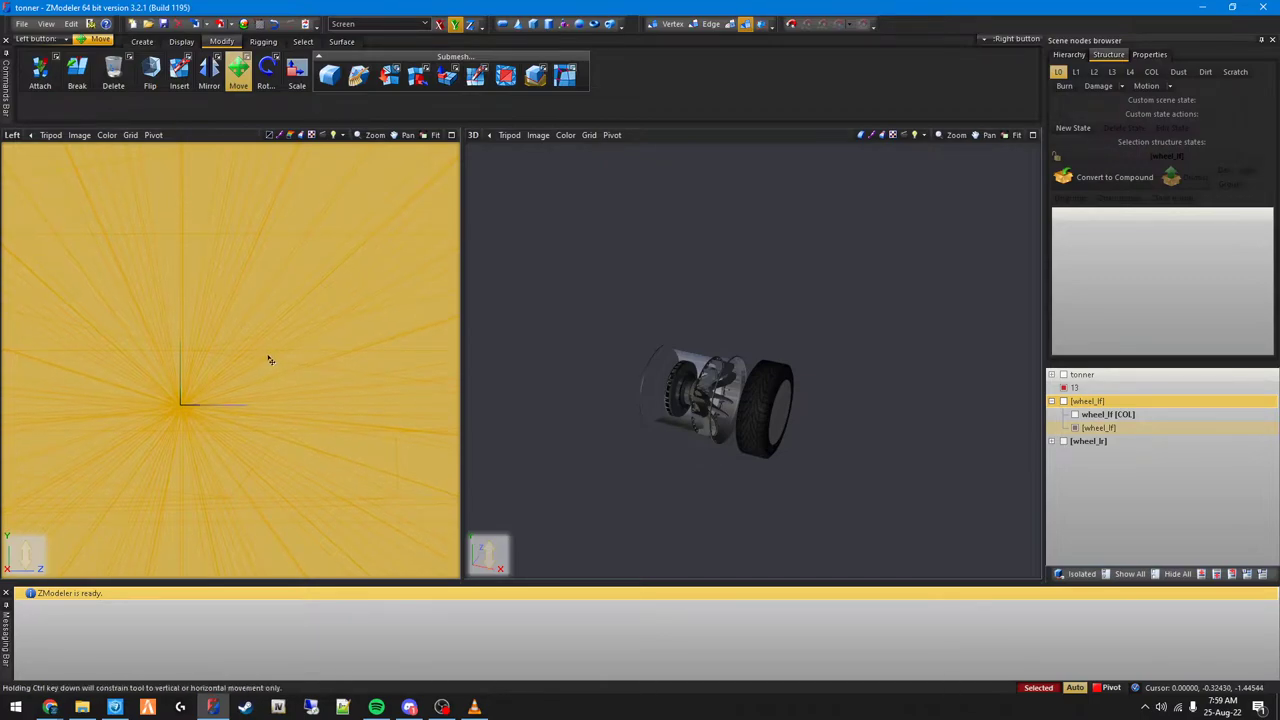
Step: Check the rim's alignment with the tyre and re-enable the X axis for transformations
{"action": "scroll", "coordinate": [272, 368], "scroll_direction": "down", "scroll_amount": 2}
{"action": "scroll", "coordinate": [250, 348], "scroll_direction": "down", "scroll_amount": 2}
{"action": "middle_click_drag", "start_coordinate": [690, 385], "coordinate": [662, 289]}
{"action": "scroll", "coordinate": [731, 370], "scroll_direction": "up", "scroll_amount": 3}
{"action": "scroll", "coordinate": [220, 392], "scroll_direction": "down", "scroll_amount": 5}
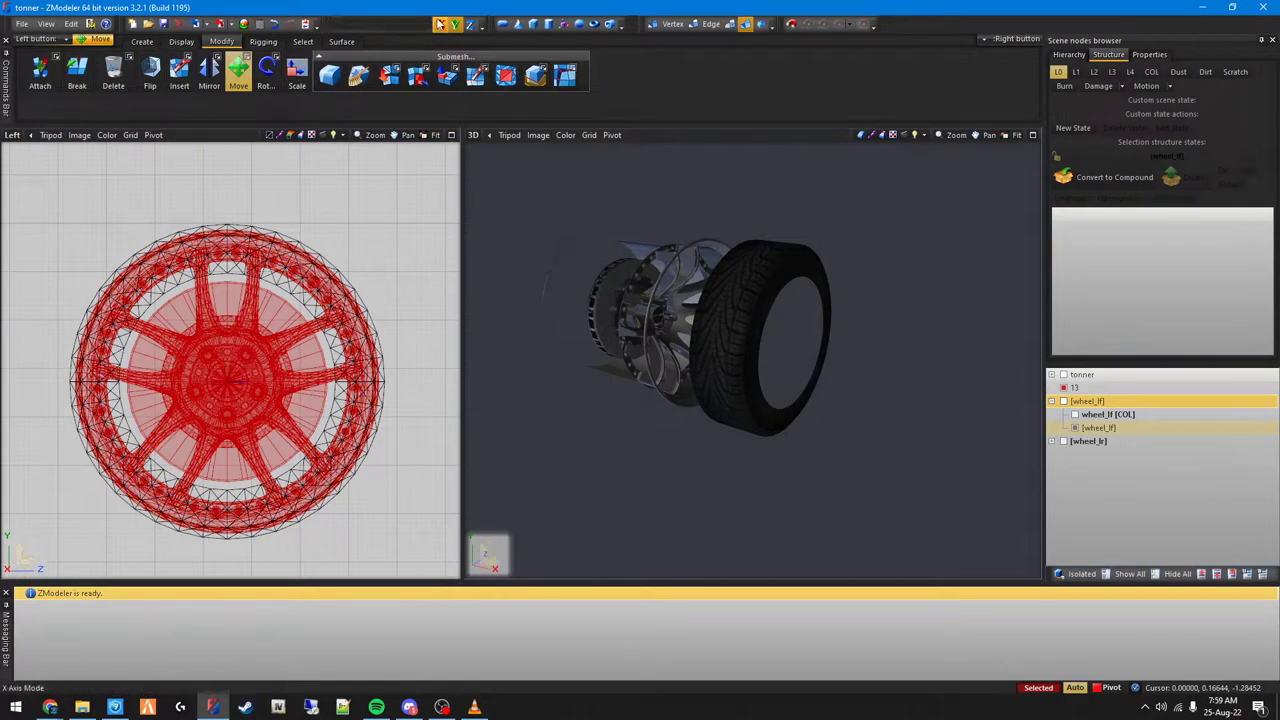
{"action": "left_click", "coordinate": [441, 24]}
{"action": "left_click_drag", "start_coordinate": [228, 298], "coordinate": [215, 379]}
{"action": "left_click", "coordinate": [261, 25]}
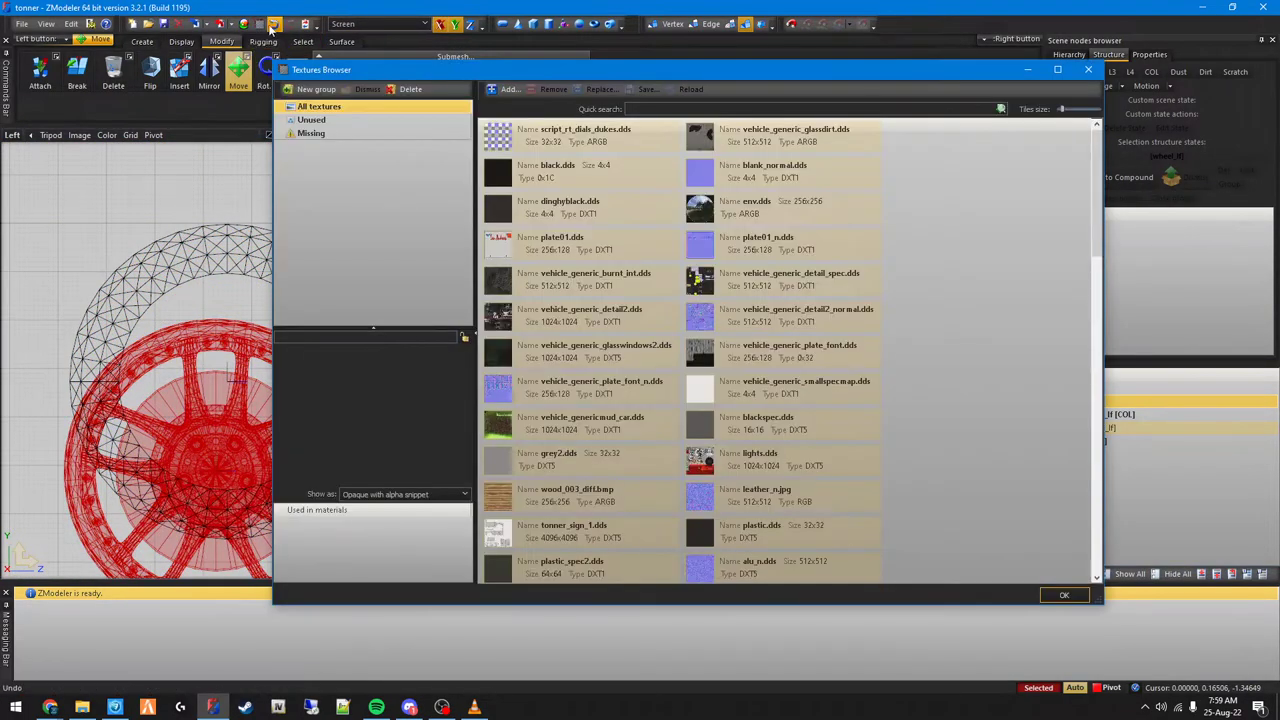
{"action": "key", "text": "Escape"}
{"action": "left_click", "coordinate": [272, 27]}
Step: Try to scale the rim down from points away from its centre
{"action": "left_click", "coordinate": [297, 73]}
{"action": "left_click_drag", "start_coordinate": [241, 329], "coordinate": [207, 438]}
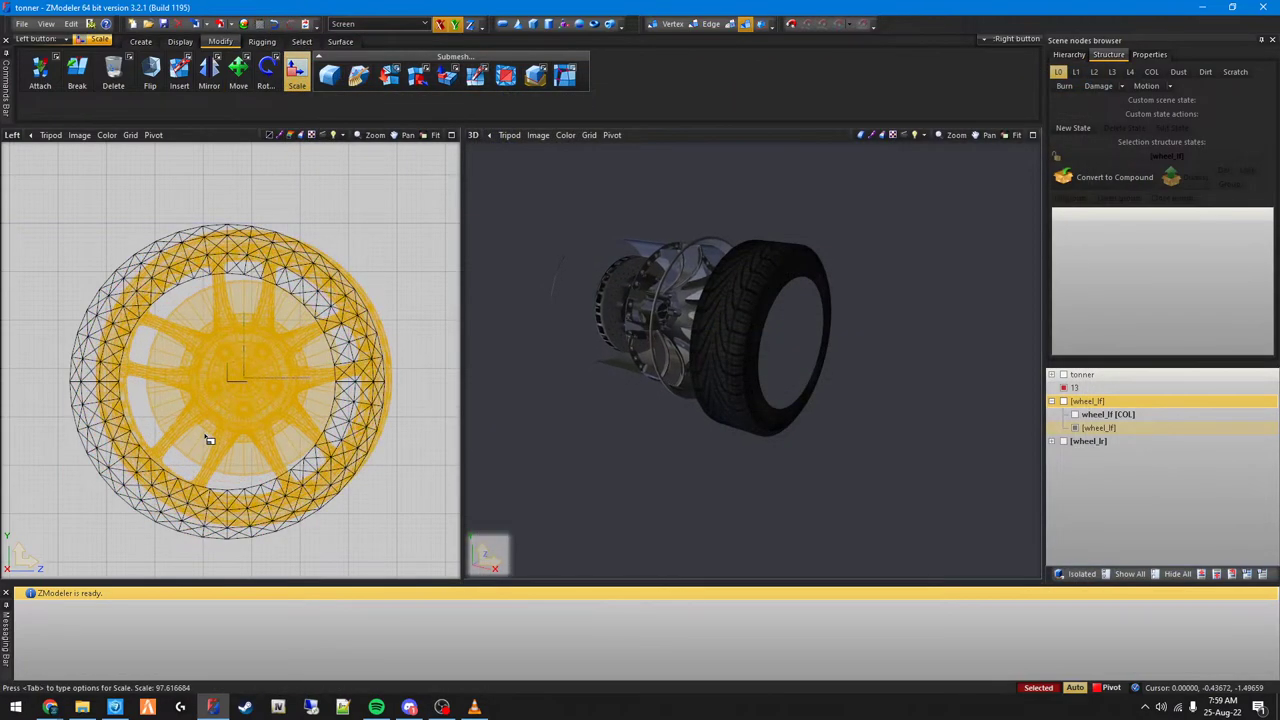
{"action": "left_click_drag", "start_coordinate": [237, 300], "coordinate": [240, 373]}
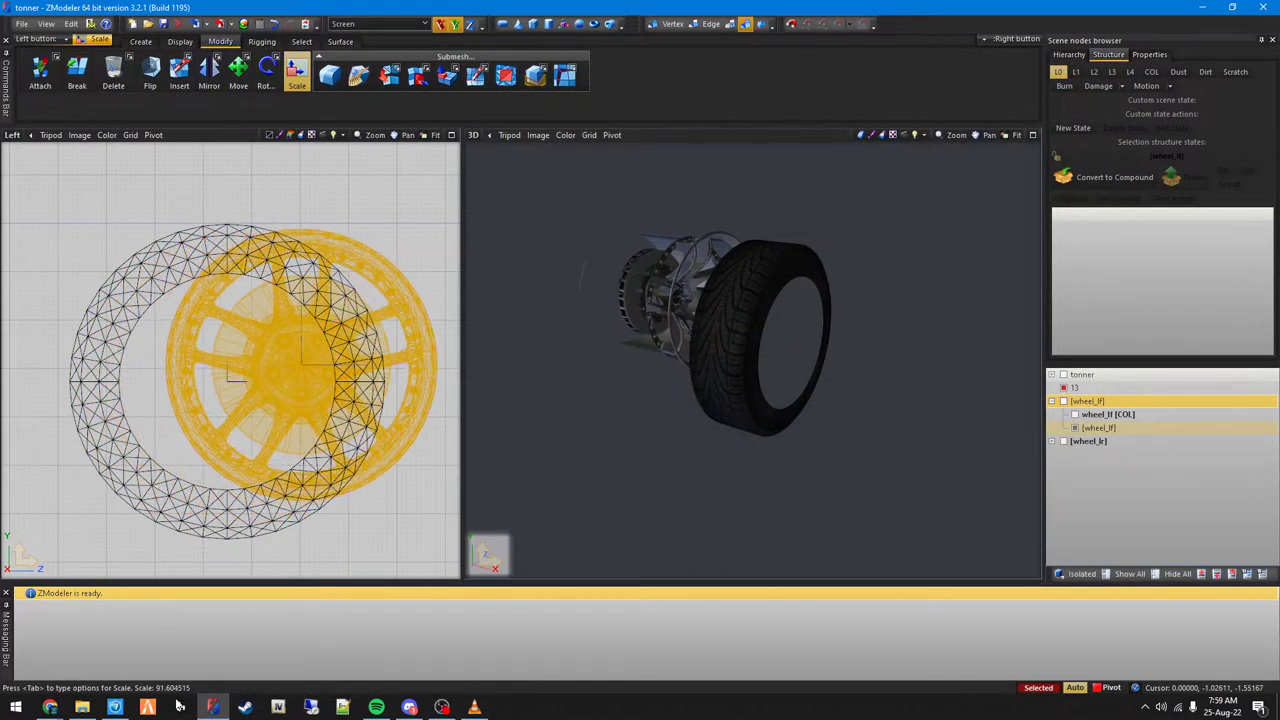
{"action": "left_click", "coordinate": [275, 28]}
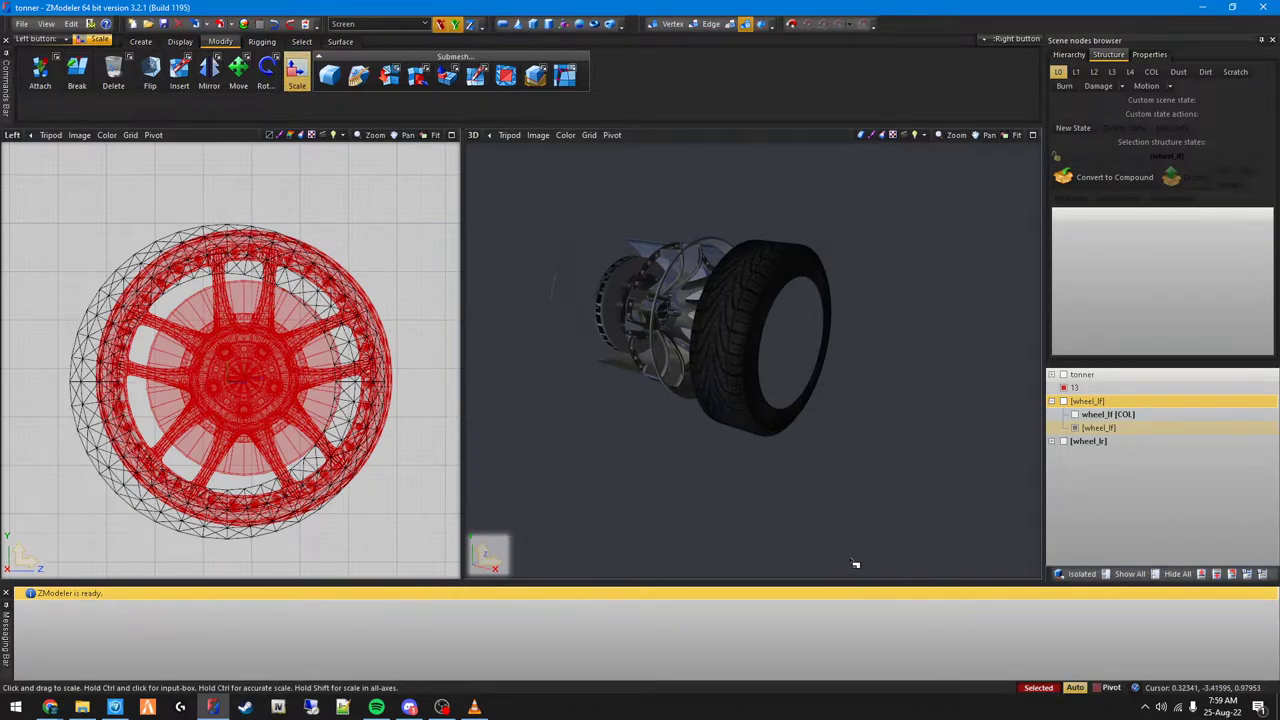
{"action": "left_click_drag", "start_coordinate": [279, 350], "coordinate": [176, 606]}
{"action": "left_click", "coordinate": [277, 27]}
{"action": "left_click", "coordinate": [277, 27]}
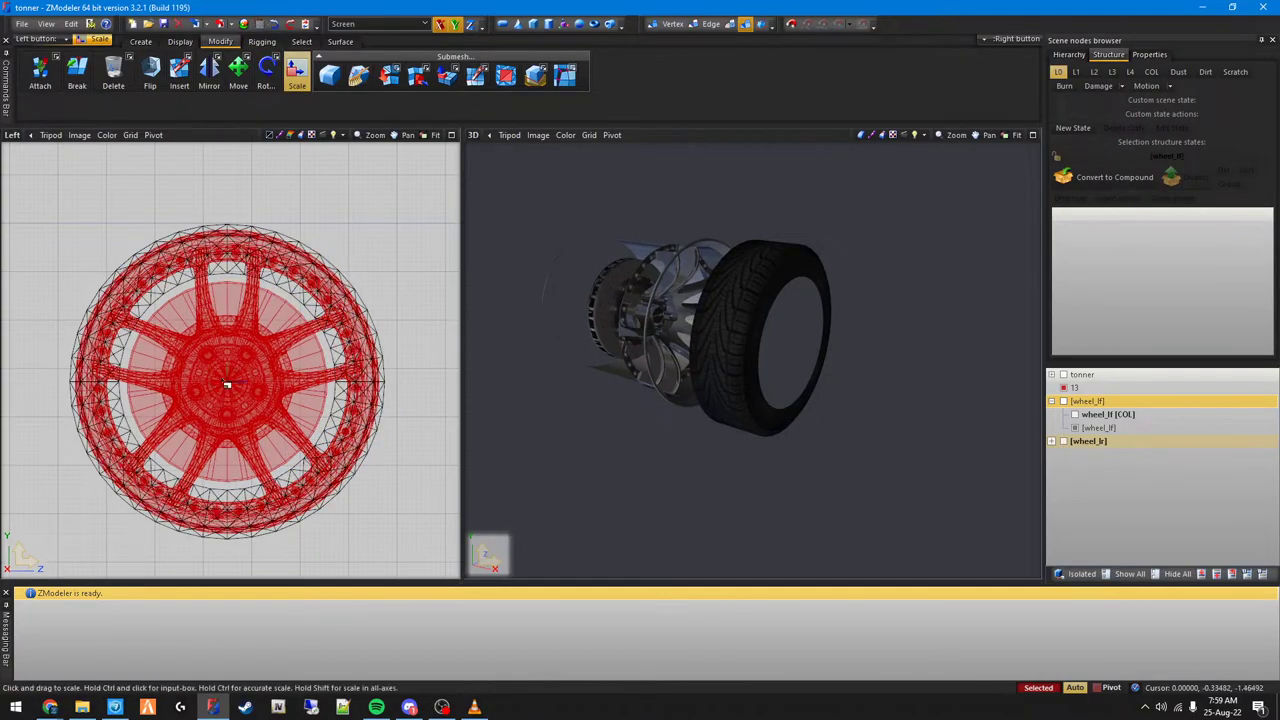
Step: Scale the rim down from its centre so its outer edge fits the tyre's inner opening
{"action": "left_click_drag", "start_coordinate": [229, 384], "coordinate": [238, 428]}
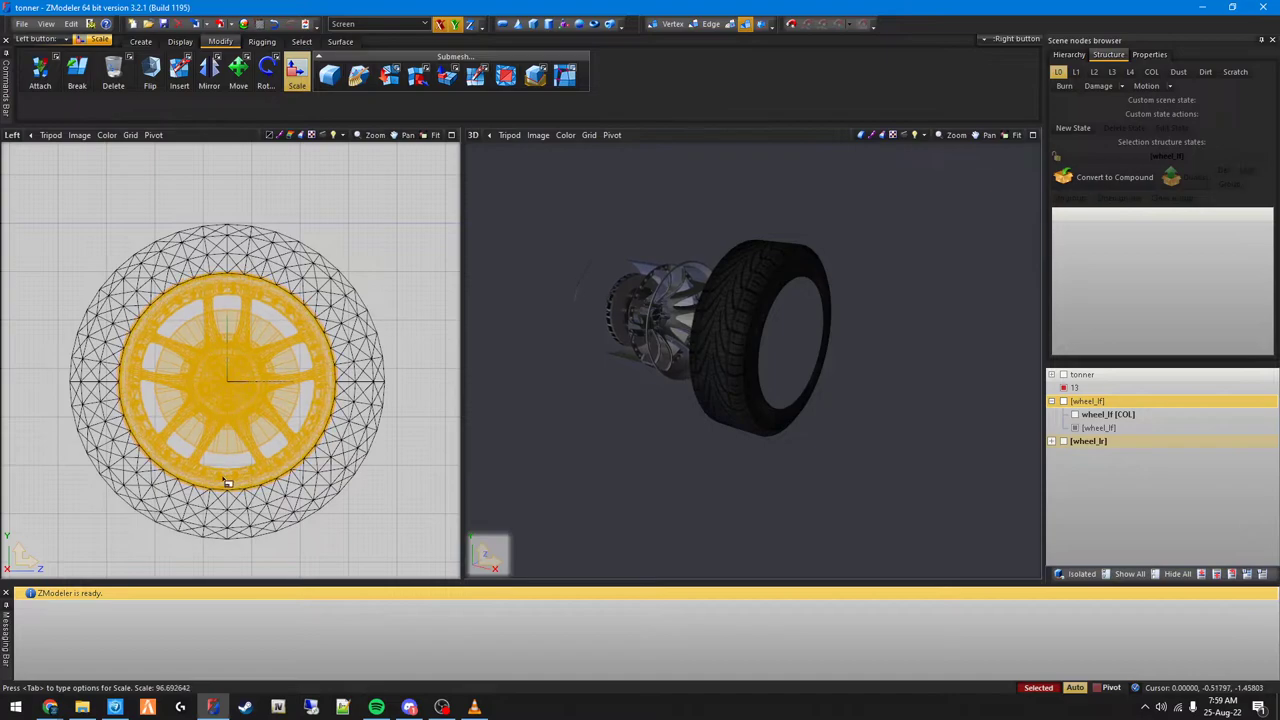
{"action": "left_click_drag", "start_coordinate": [228, 485], "coordinate": [228, 486]}
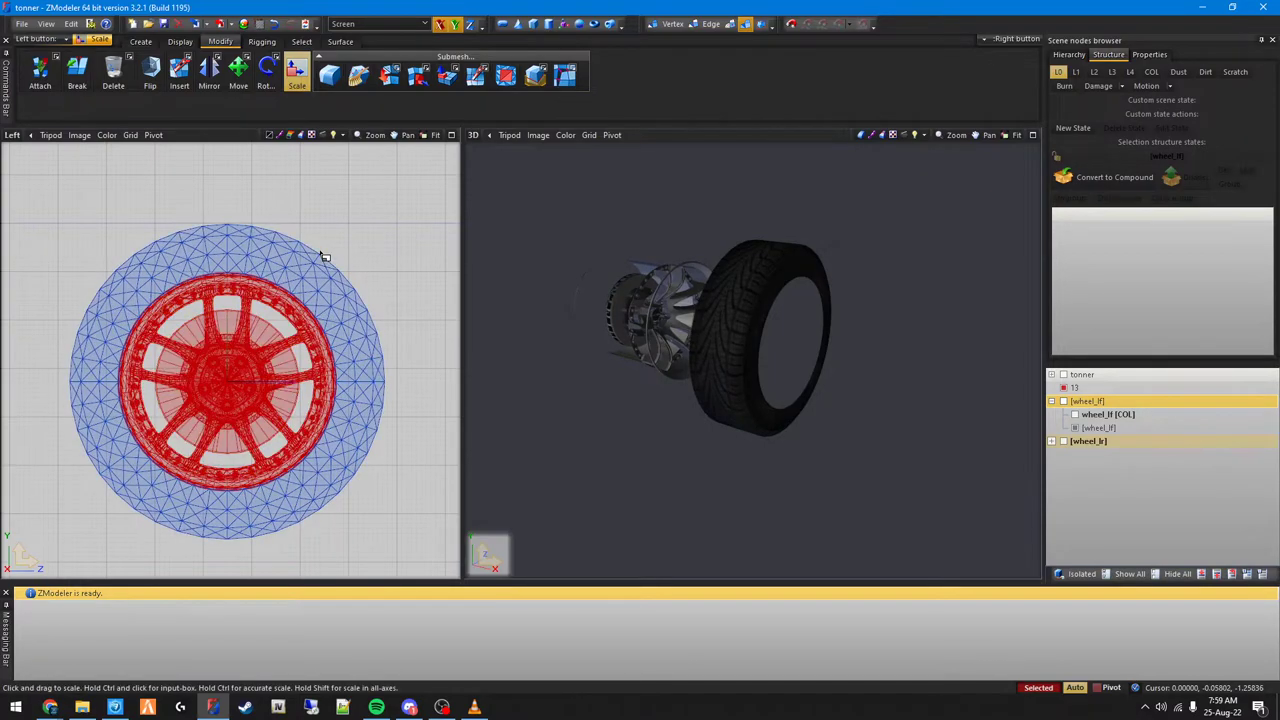
Step: Switch the 2D viewport to Top view and move the rim along X only until its outer face sits flush inside the tyre
{"action": "left_click", "coordinate": [14, 134]}
{"action": "left_click", "coordinate": [30, 210]}
{"action": "left_click", "coordinate": [238, 66]}
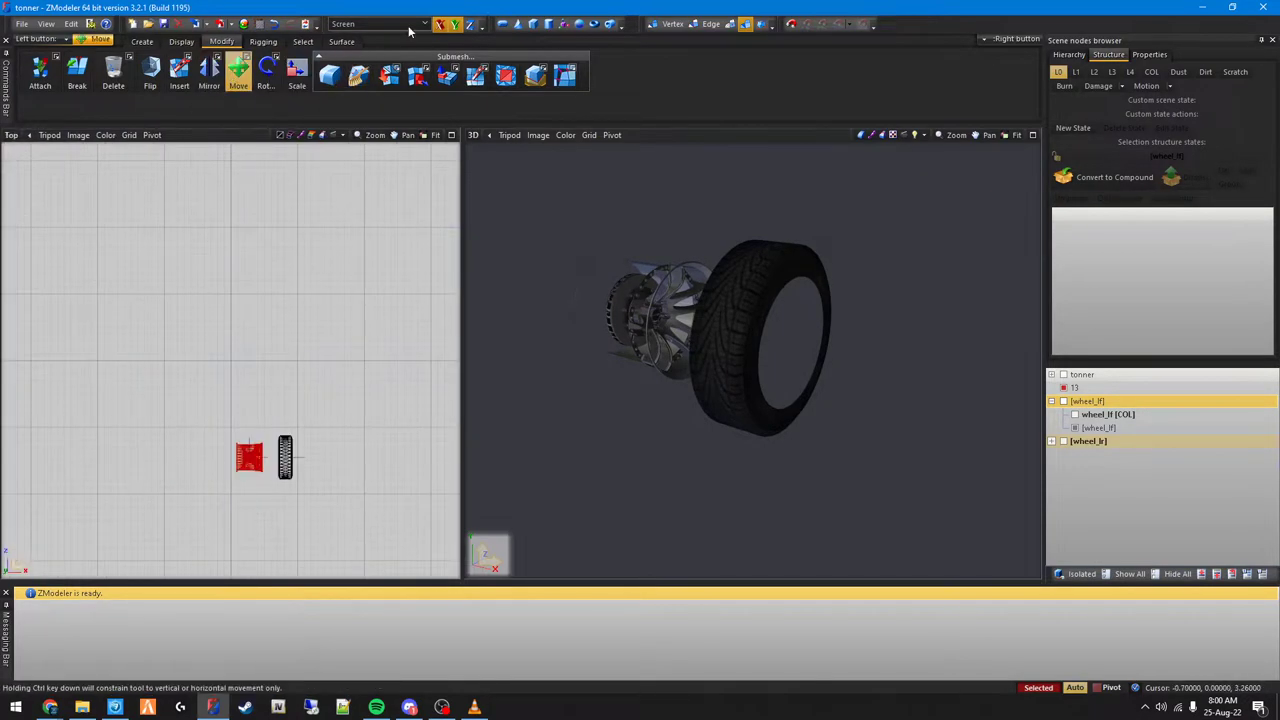
{"action": "scroll", "coordinate": [322, 452], "scroll_direction": "up", "scroll_amount": 3}
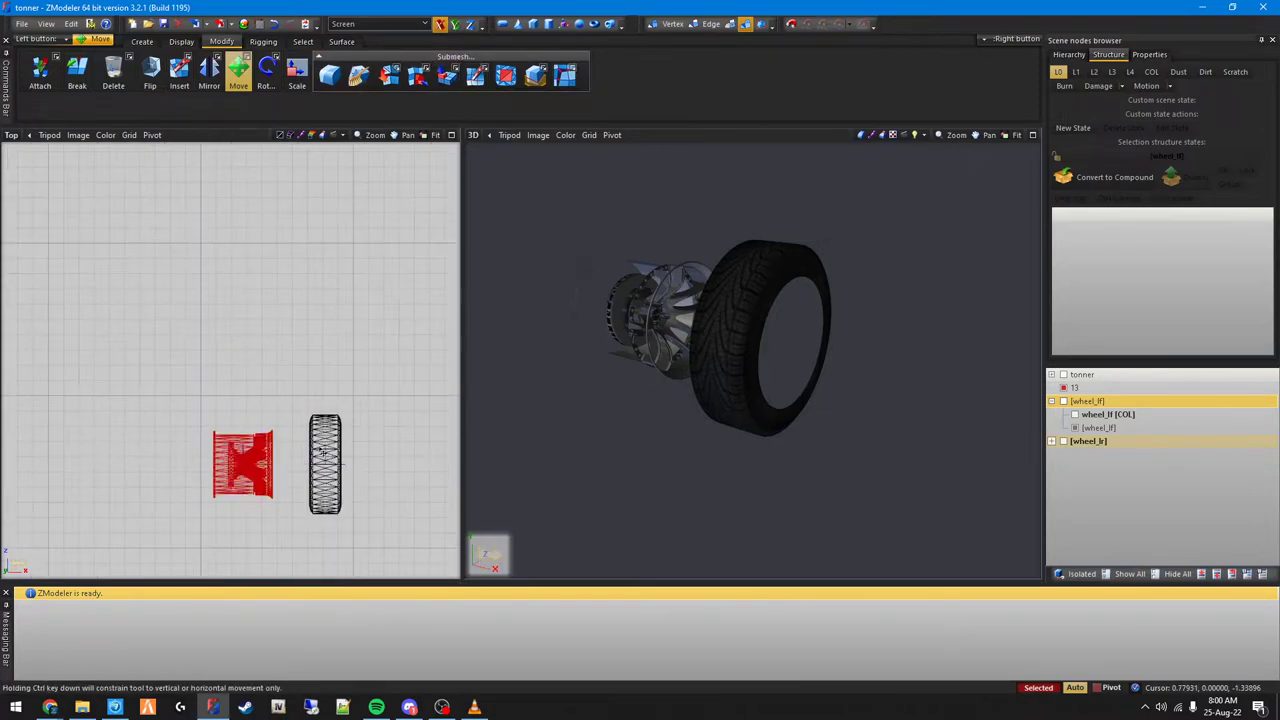
{"action": "left_click_drag", "start_coordinate": [322, 452], "coordinate": [345, 432]}
{"action": "scroll", "coordinate": [365, 440], "scroll_direction": "up", "scroll_amount": 4}
{"action": "middle_click_drag", "start_coordinate": [785, 328], "coordinate": [793, 248]}
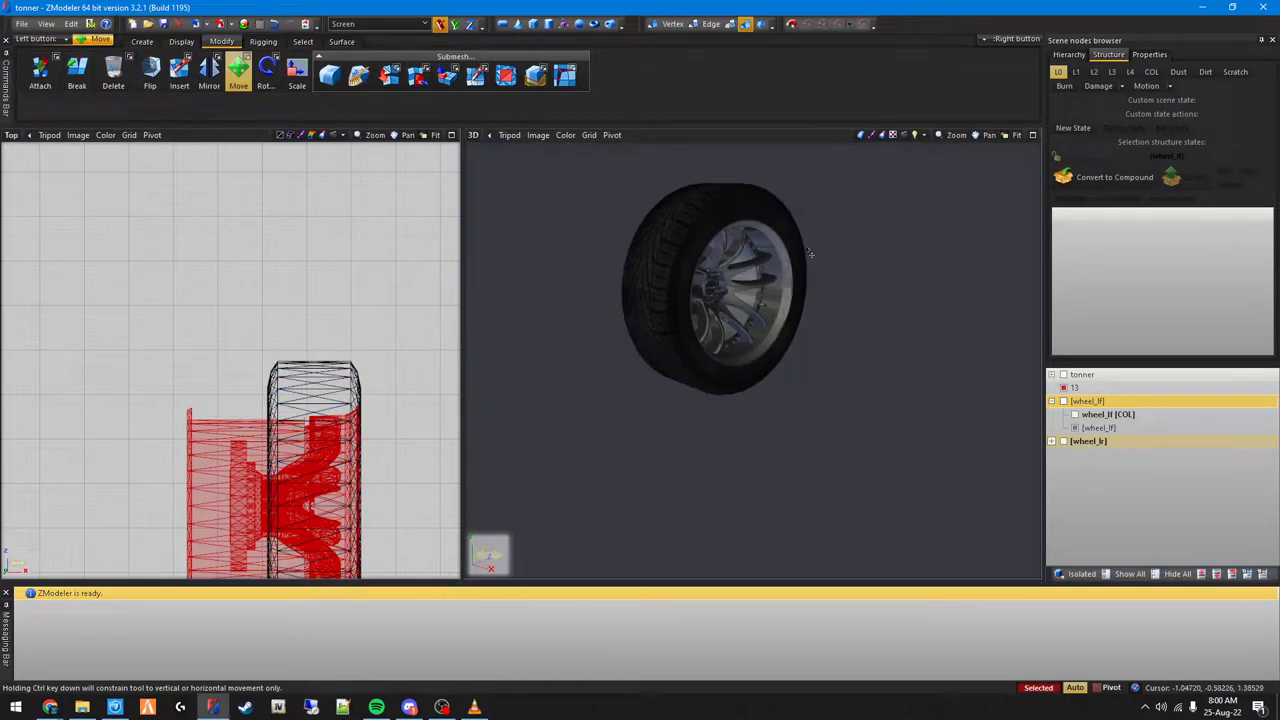
{"action": "scroll", "coordinate": [319, 324], "scroll_direction": "down", "scroll_amount": 2}
{"action": "middle_click_drag", "start_coordinate": [646, 298], "coordinate": [528, 82]}
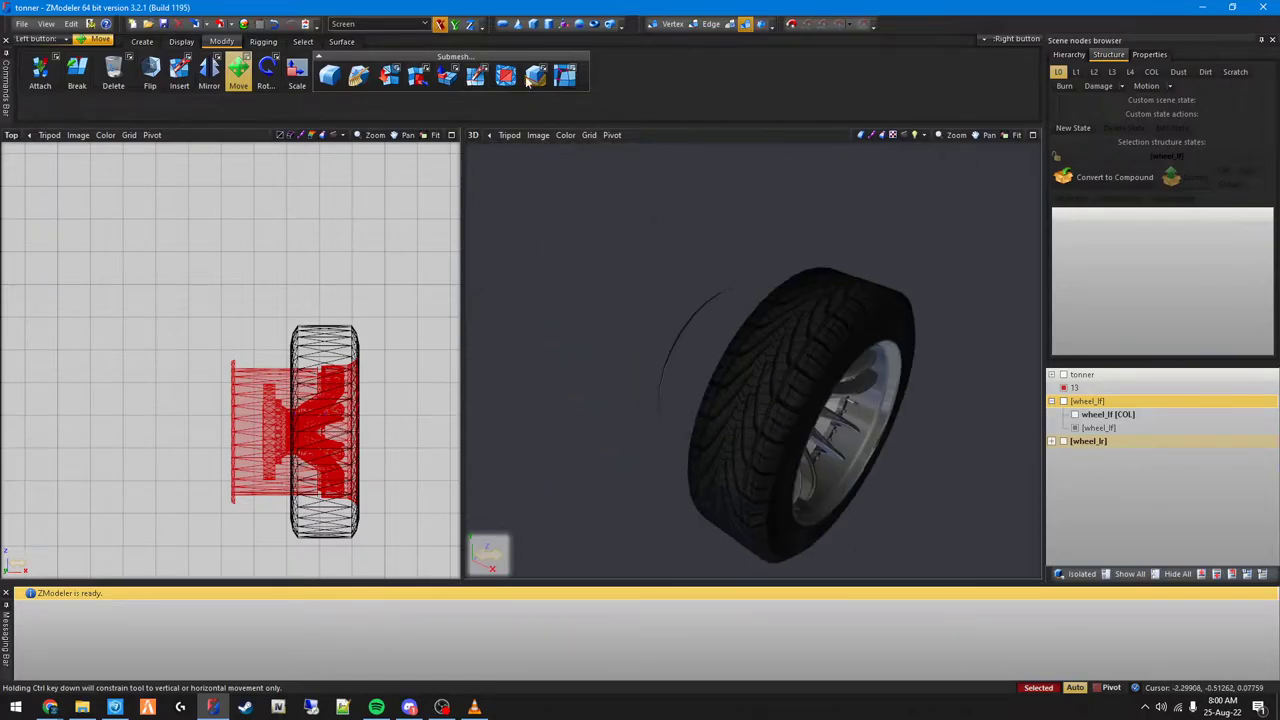
Step: Narrow the rim along X to roughly the tyre's width and move it along X until it sits inside the tyre
{"action": "left_click", "coordinate": [297, 75]}
{"action": "left_click_drag", "start_coordinate": [335, 405], "coordinate": [298, 535]}
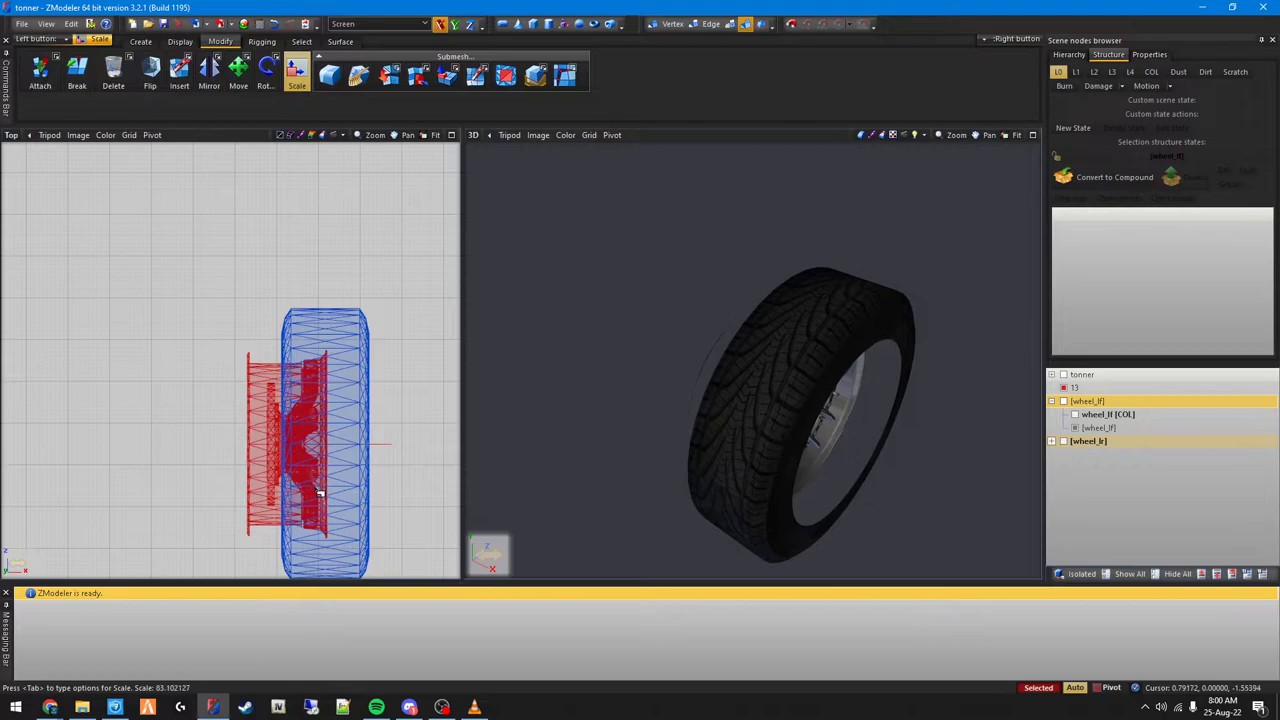
{"action": "left_click", "coordinate": [238, 72]}
{"action": "left_click_drag", "start_coordinate": [331, 434], "coordinate": [370, 434]}
{"action": "middle_click_drag", "start_coordinate": [600, 420], "coordinate": [798, 272]}
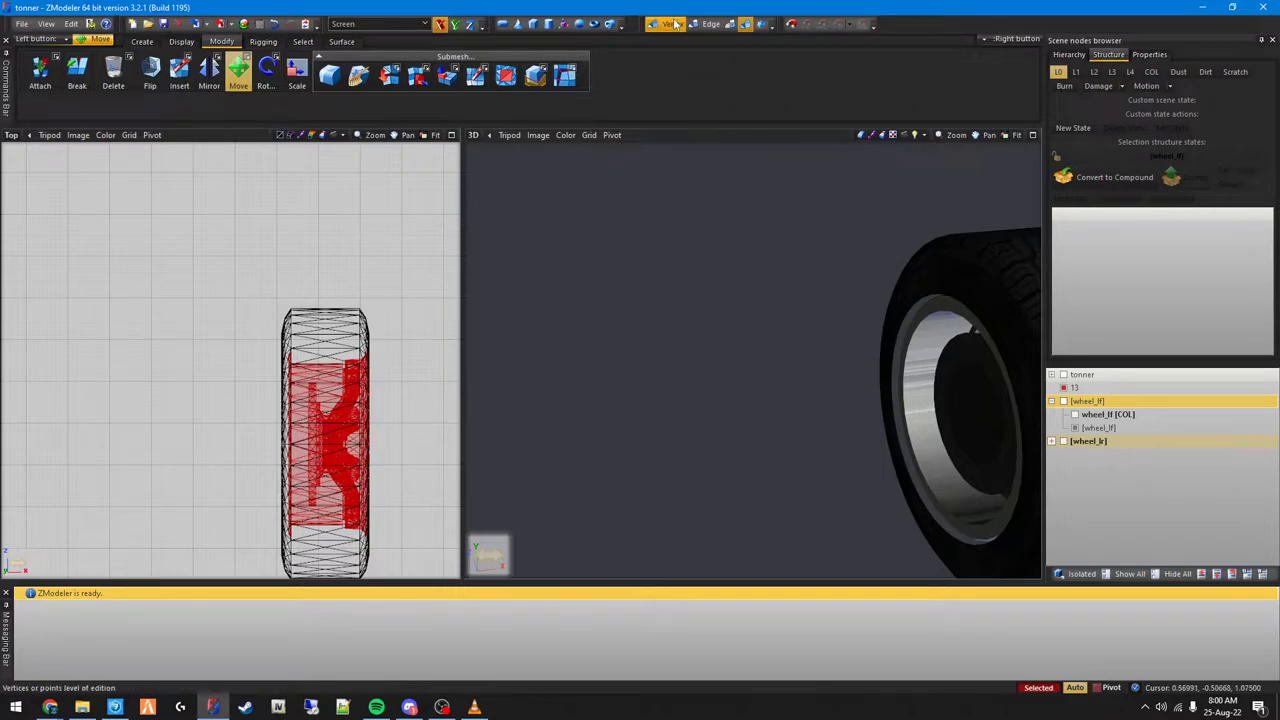
{"action": "middle_click_drag", "start_coordinate": [958, 318], "coordinate": [912, 281]}
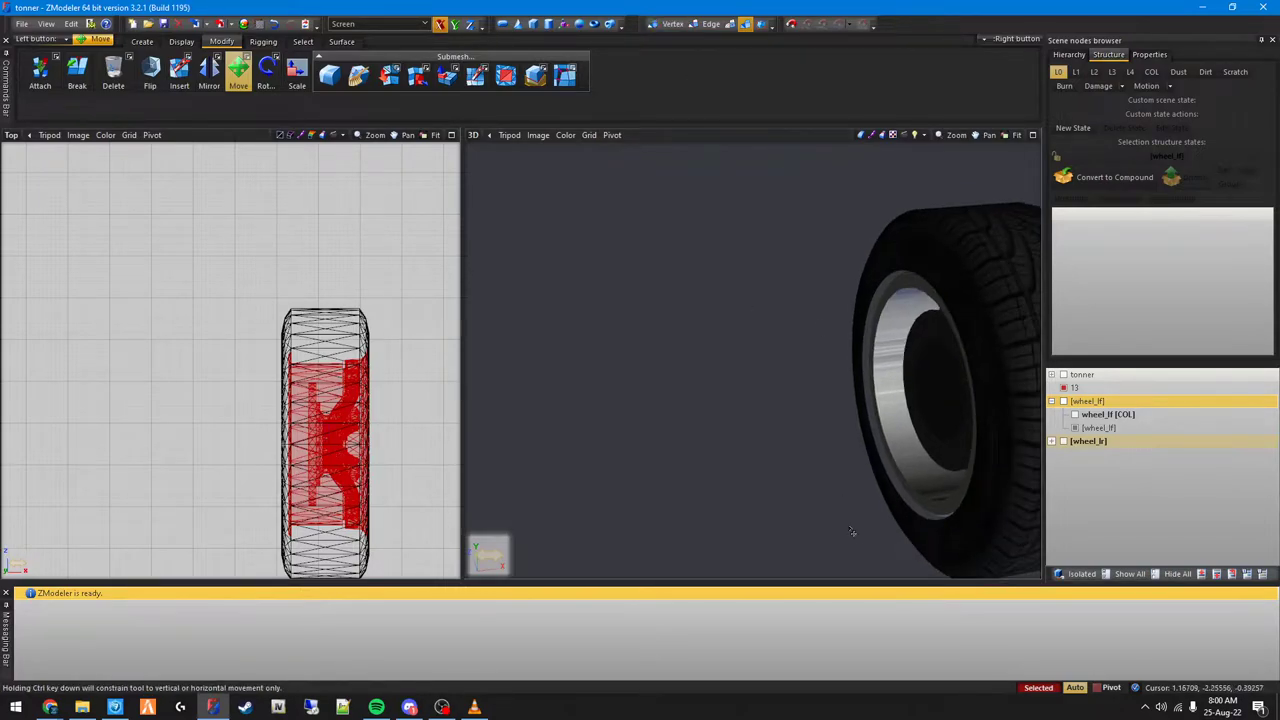
Step: At vertex level, move the rim's inner edge vertices along X until they line up with the tyre's inner sidewall
{"action": "left_click", "coordinate": [669, 29]}
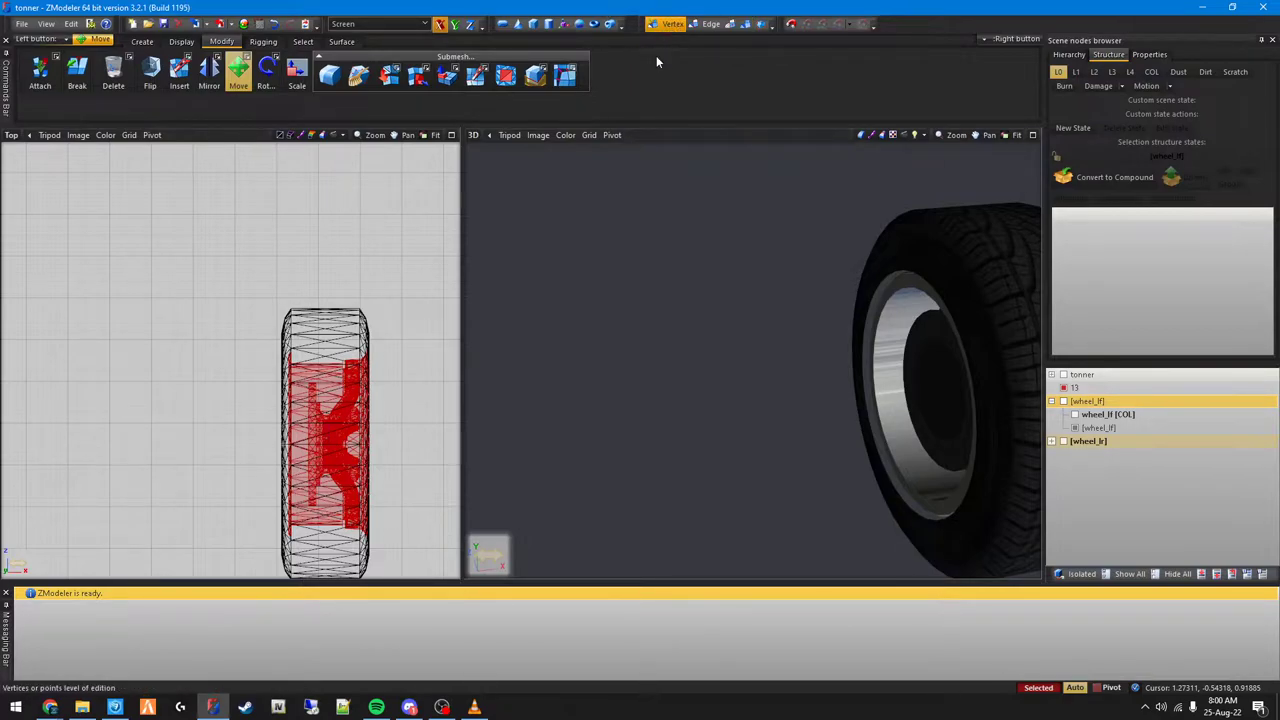
{"action": "left_click", "coordinate": [309, 283]}
{"action": "middle_click_drag", "start_coordinate": [306, 389], "coordinate": [280, 292]}
{"action": "scroll", "coordinate": [280, 292], "scroll_direction": "up", "scroll_amount": 2}
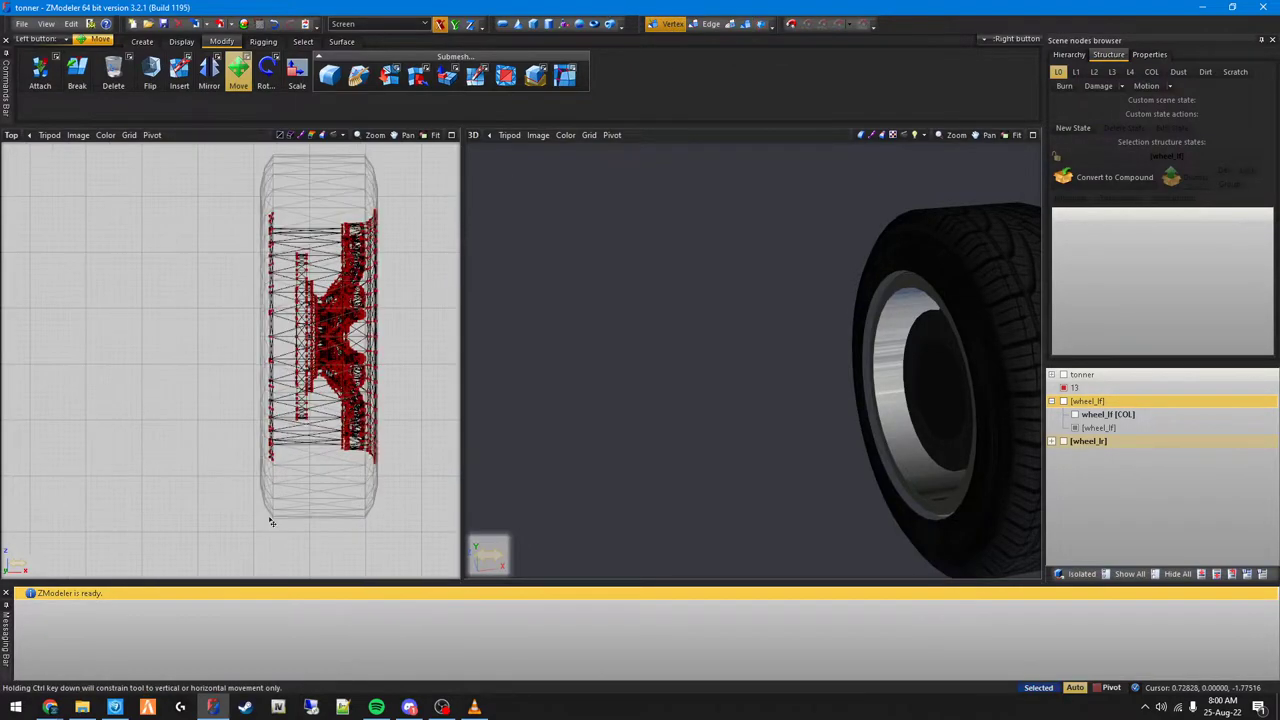
{"action": "left_click_drag", "start_coordinate": [256, 366], "coordinate": [160, 142]}
{"action": "scroll", "coordinate": [230, 243], "scroll_direction": "up", "scroll_amount": 3}
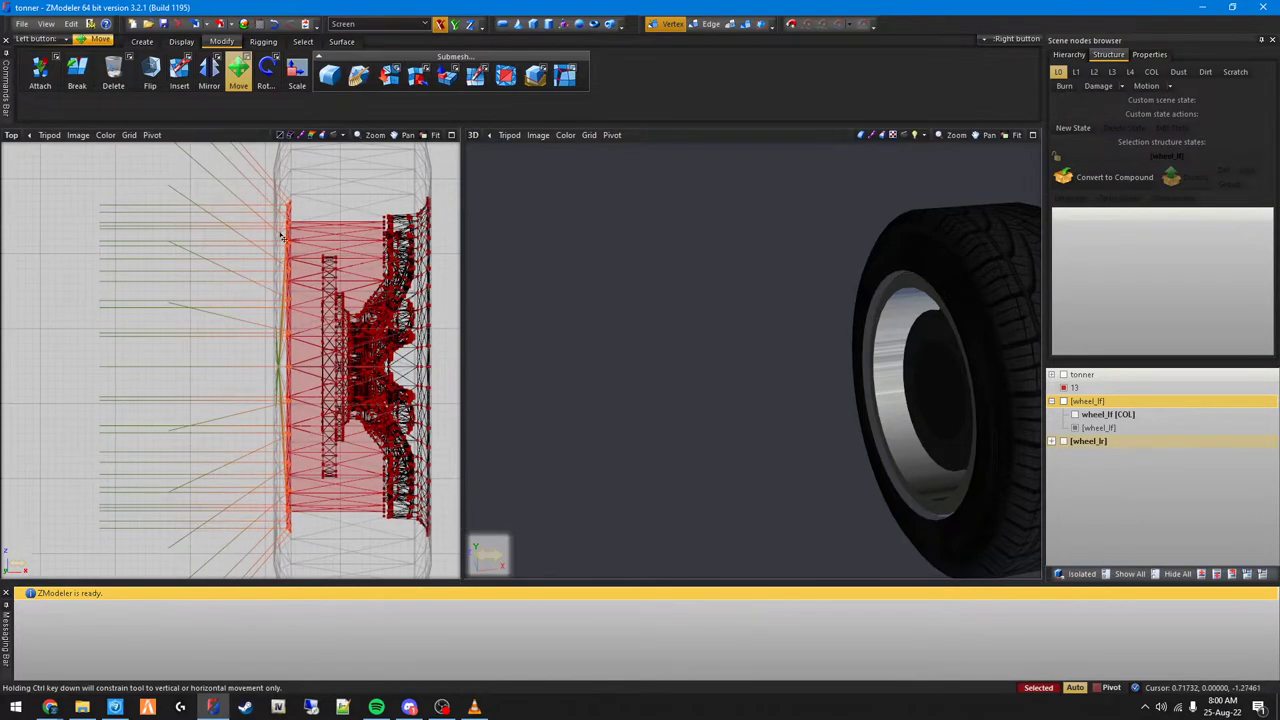
{"action": "left_click_drag", "start_coordinate": [291, 212], "coordinate": [281, 209]}
{"action": "middle_click_drag", "start_coordinate": [745, 238], "coordinate": [908, 295]}
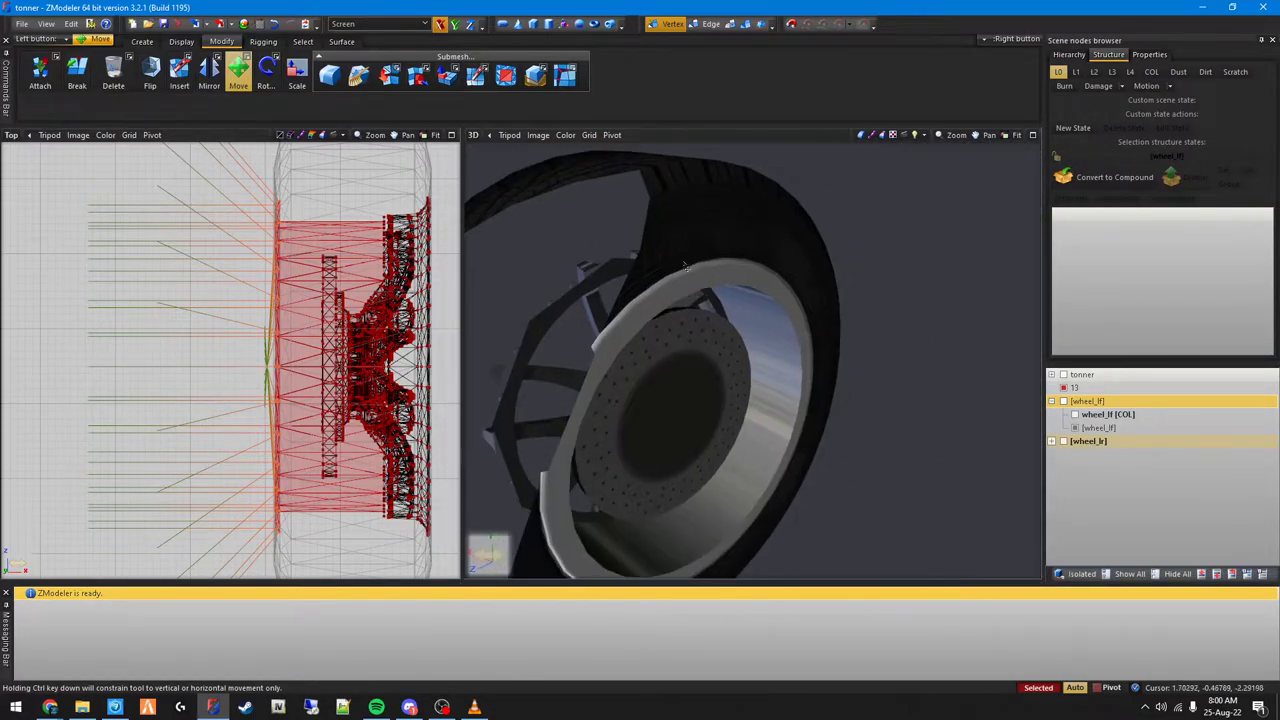
Step: In the Left view, scale the rim's inner edge vertices on both the X and Y axes to about 104%
{"action": "left_click_drag", "start_coordinate": [270, 223], "coordinate": [283, 530]}
{"action": "left_click", "coordinate": [9, 138]}
{"action": "left_click", "coordinate": [55, 178]}
{"action": "left_click", "coordinate": [297, 72]}
{"action": "left_click", "coordinate": [453, 25]}
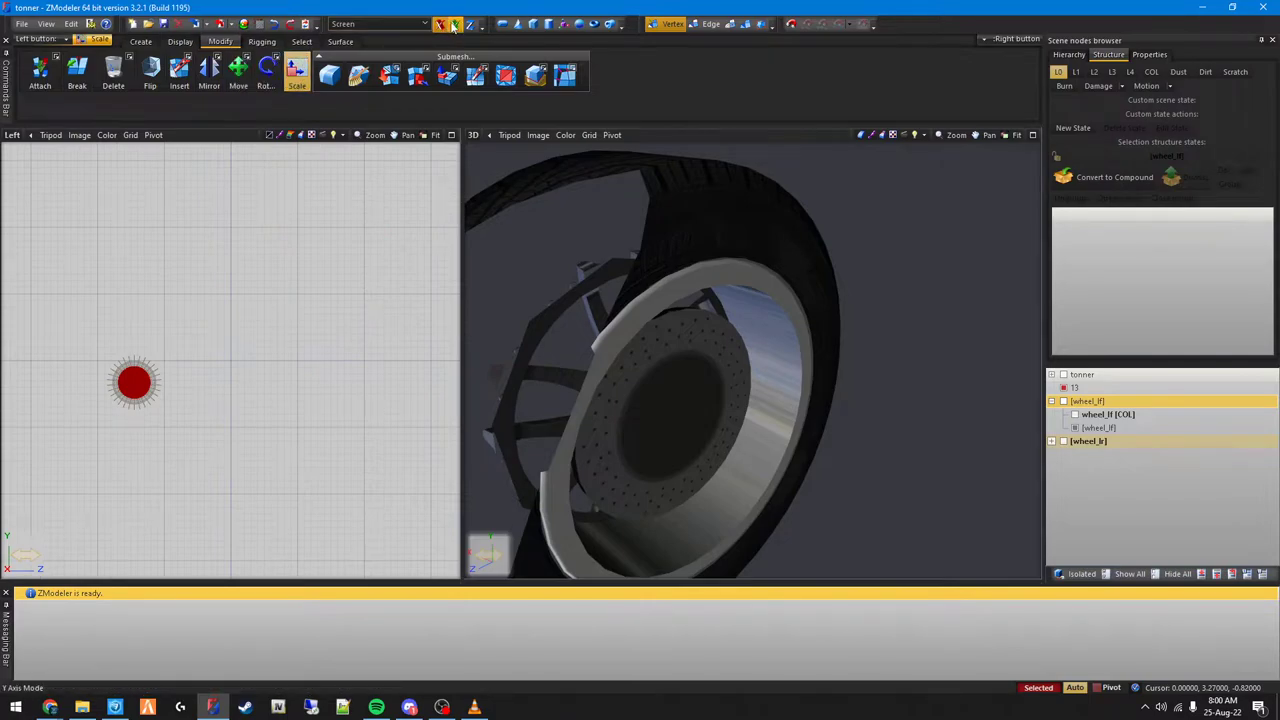
{"action": "left_click_drag", "start_coordinate": [87, 369], "coordinate": [231, 349]}
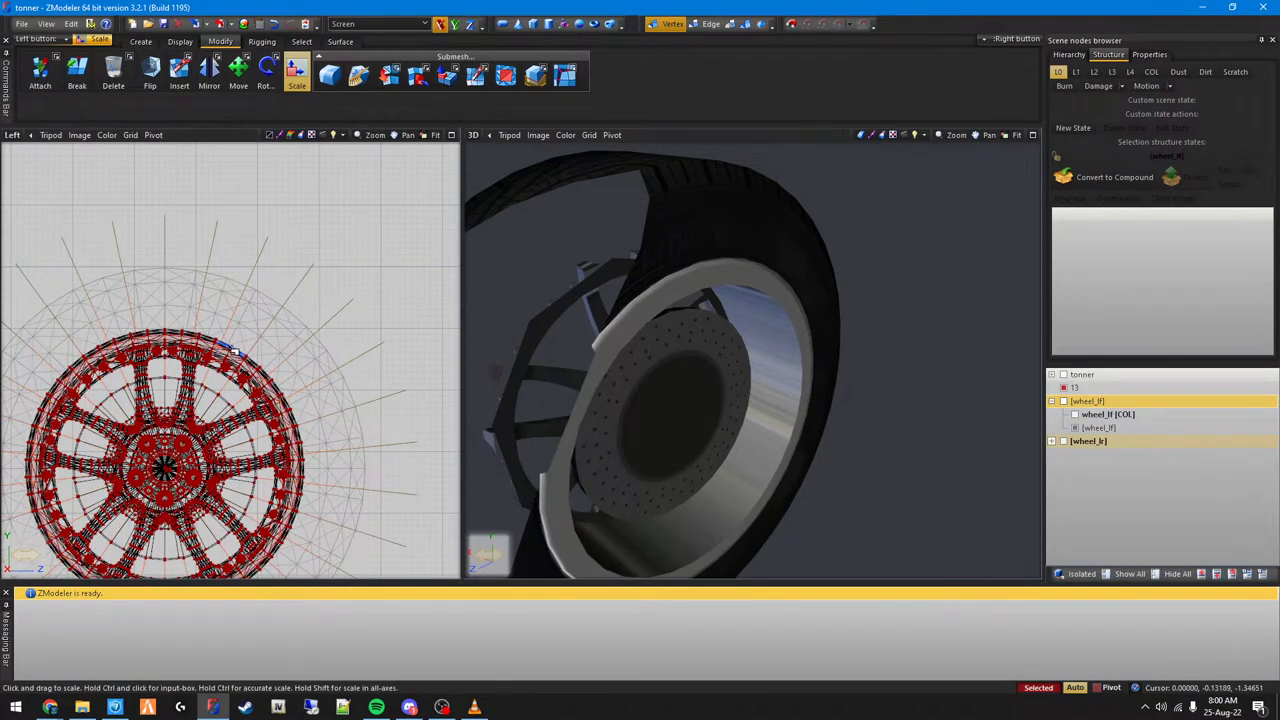
{"action": "left_click", "coordinate": [454, 26]}
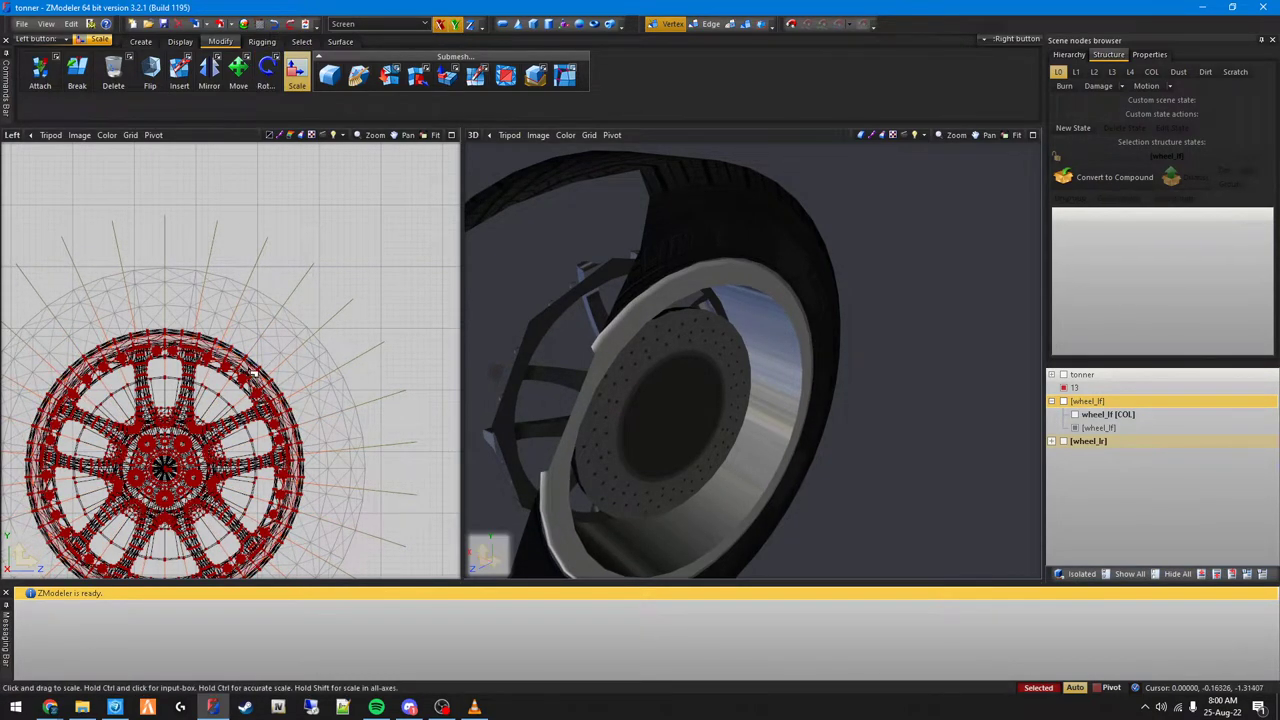
{"action": "left_click_drag", "start_coordinate": [247, 367], "coordinate": [251, 343]}
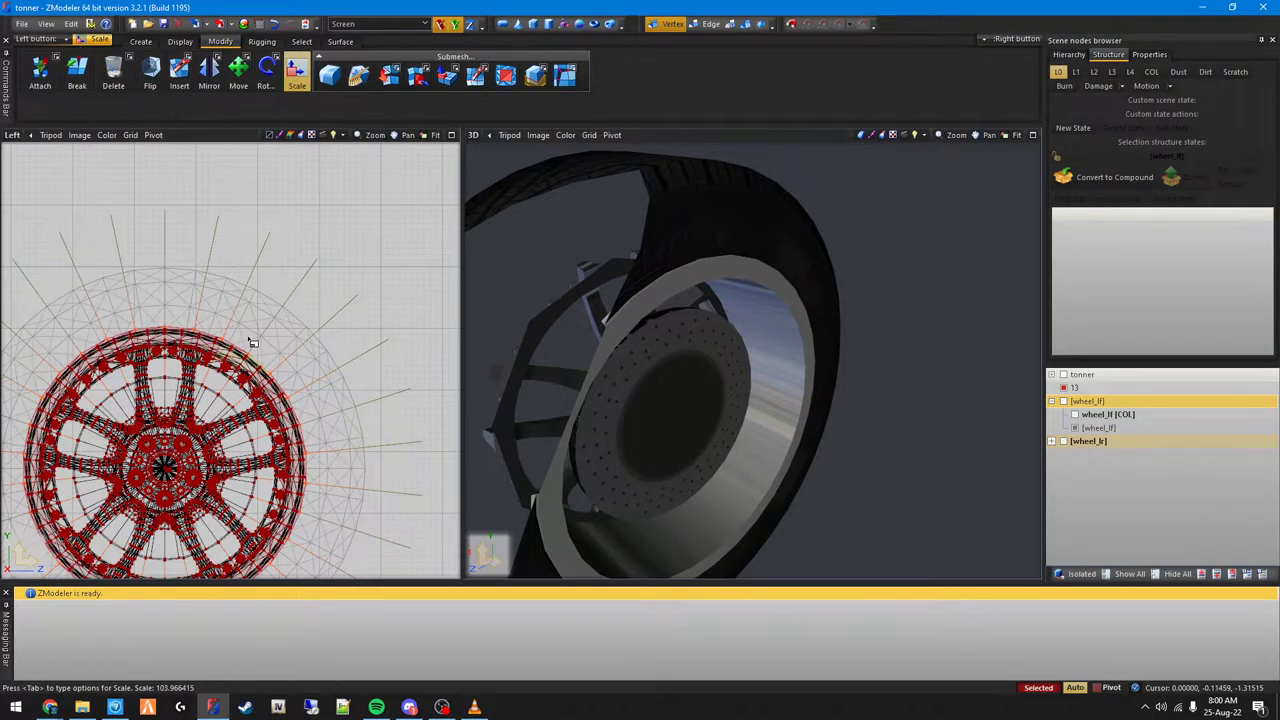
Step: Check the rim's fit in the tyre from several angles, return to object-level editing and clear the selection
{"action": "scroll", "coordinate": [640, 311], "scroll_direction": "down", "scroll_amount": 4}
{"action": "middle_click_drag", "start_coordinate": [640, 310], "coordinate": [693, 287]}
{"action": "scroll", "coordinate": [693, 287], "scroll_direction": "up", "scroll_amount": 4}
{"action": "middle_click_drag", "start_coordinate": [860, 256], "coordinate": [680, 325]}
{"action": "scroll", "coordinate": [828, 288], "scroll_direction": "down", "scroll_amount": 4}
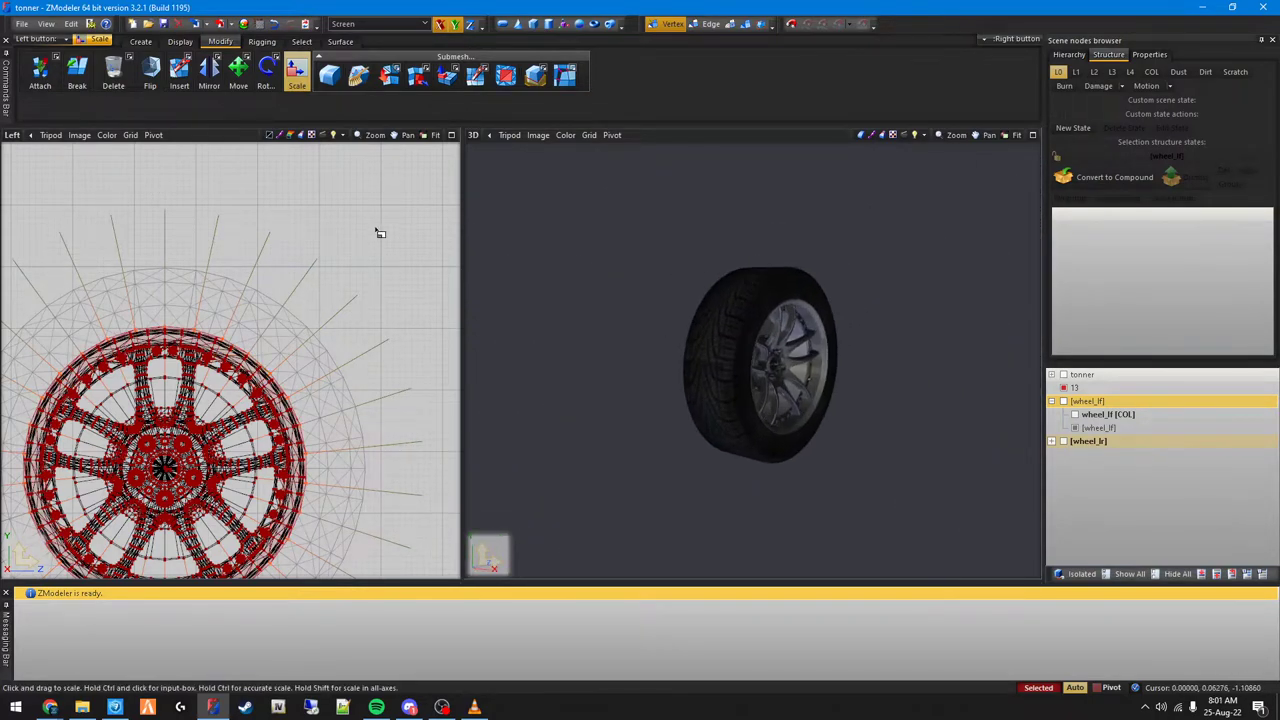
{"action": "left_click", "coordinate": [297, 73]}
{"action": "left_click", "coordinate": [746, 24]}
{"action": "left_click_drag", "start_coordinate": [363, 205], "coordinate": [408, 214]}
{"action": "middle_click_drag", "start_coordinate": [820, 338], "coordinate": [637, 402]}
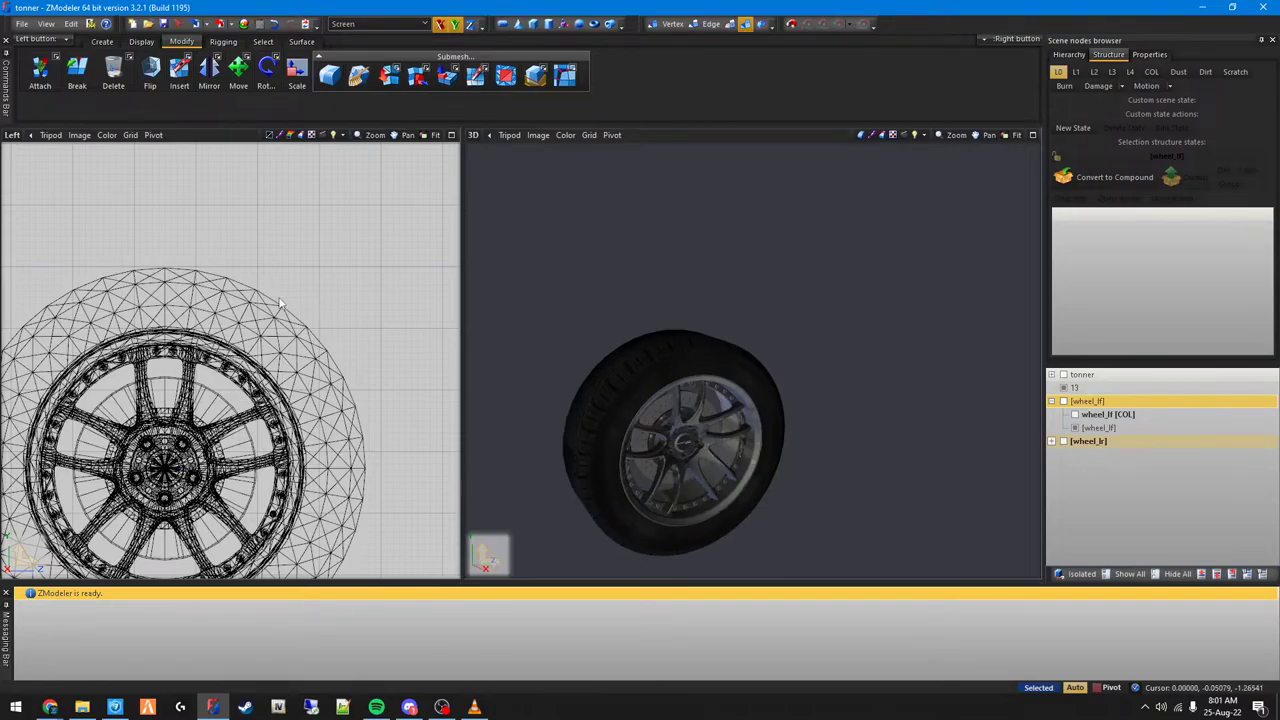
{"action": "scroll", "coordinate": [280, 304], "scroll_direction": "down", "scroll_amount": 3}
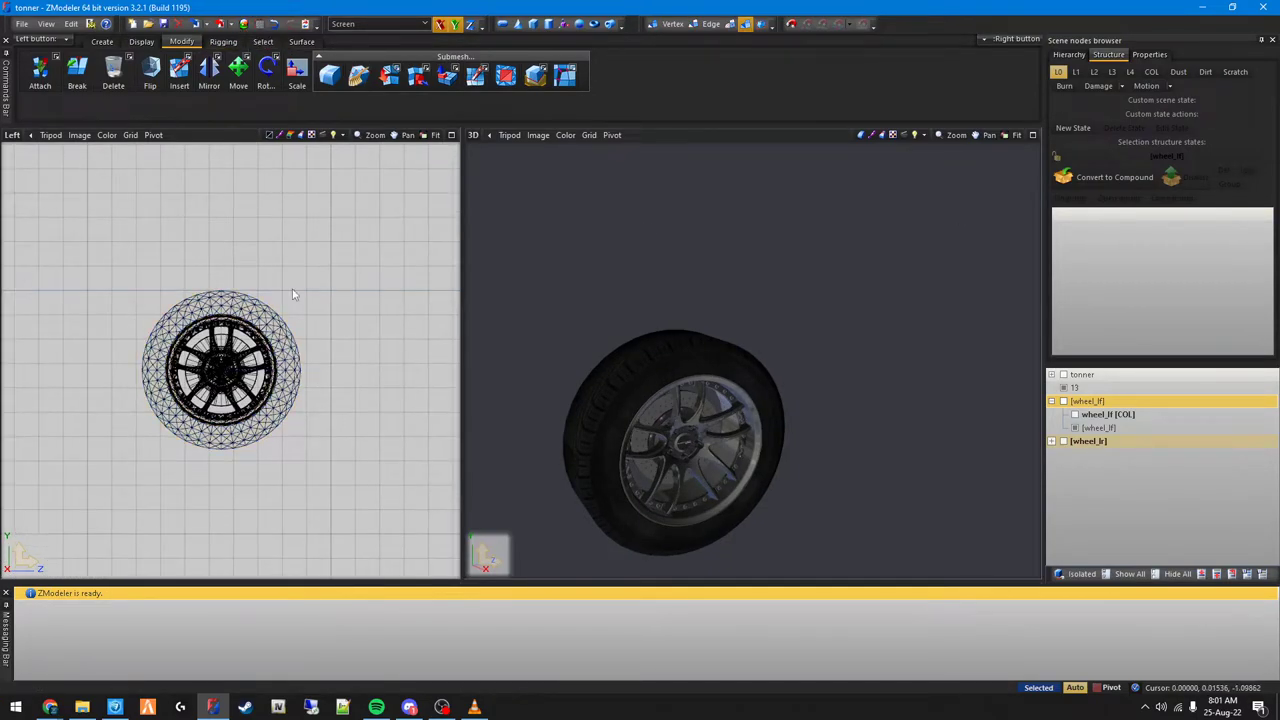
Step: Open the rim's materials, apply the GTAV vehicle_tire preset to CSR2_BrakeDisc_ForgedDrilled and close the Material Browser
{"action": "left_click_drag", "start_coordinate": [294, 456], "coordinate": [62, 214]}
{"action": "key", "text": "e"}
{"action": "left_click_drag", "start_coordinate": [1208, 180], "coordinate": [106, 132]}
{"action": "left_click", "coordinate": [173, 293]}
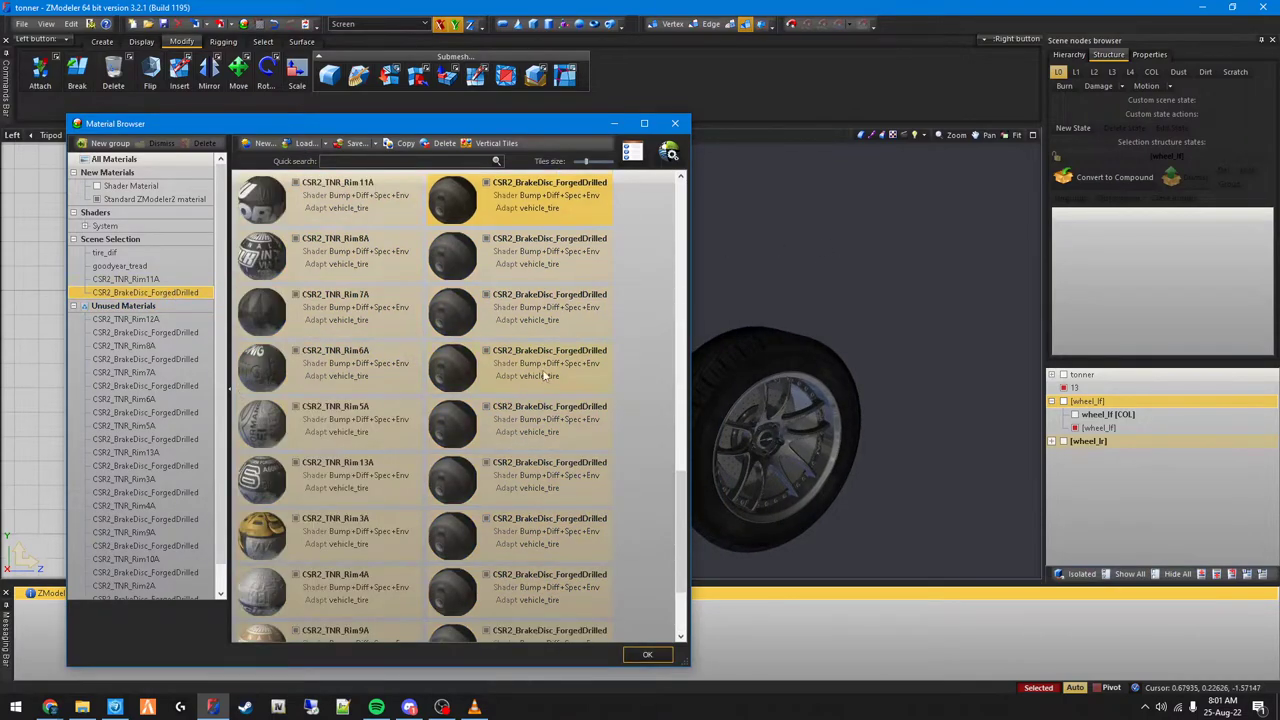
{"action": "scroll", "coordinate": [779, 381], "scroll_direction": "up", "scroll_amount": 3}
{"action": "middle_click_drag", "start_coordinate": [779, 384], "coordinate": [939, 240]}
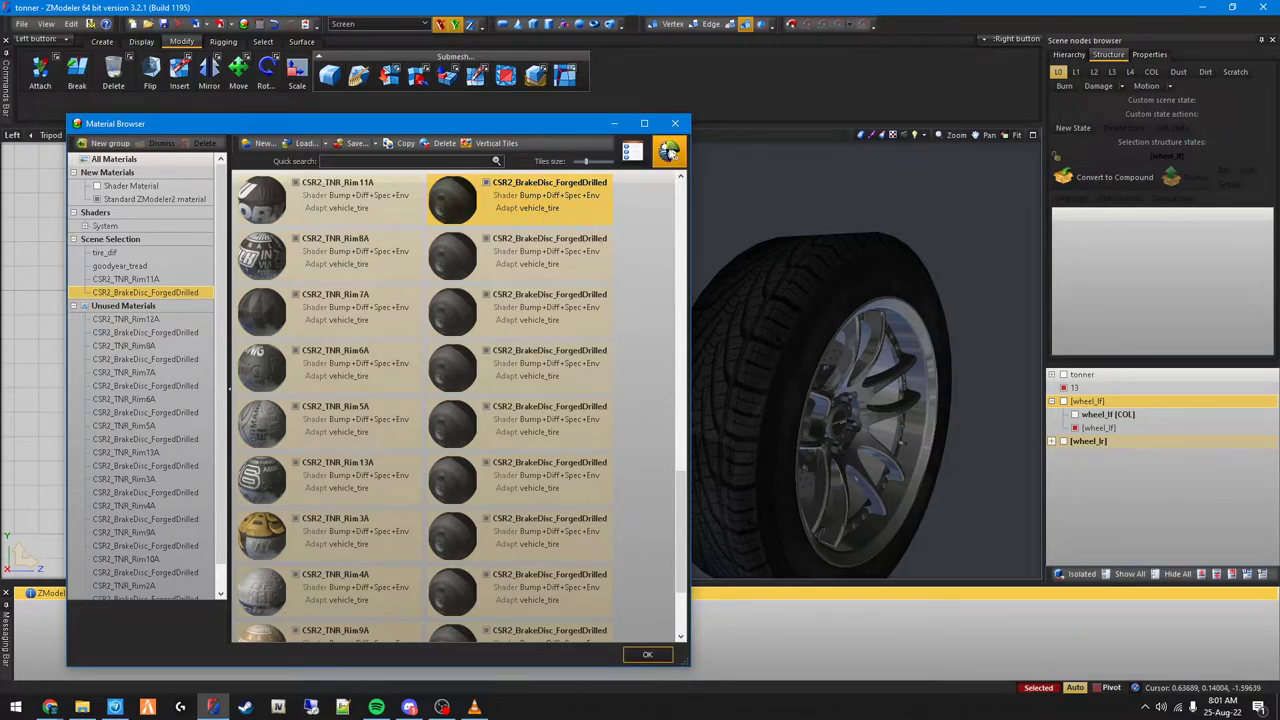
{"action": "left_click", "coordinate": [669, 151]}
{"action": "mouse_move", "coordinate": [687, 193]}
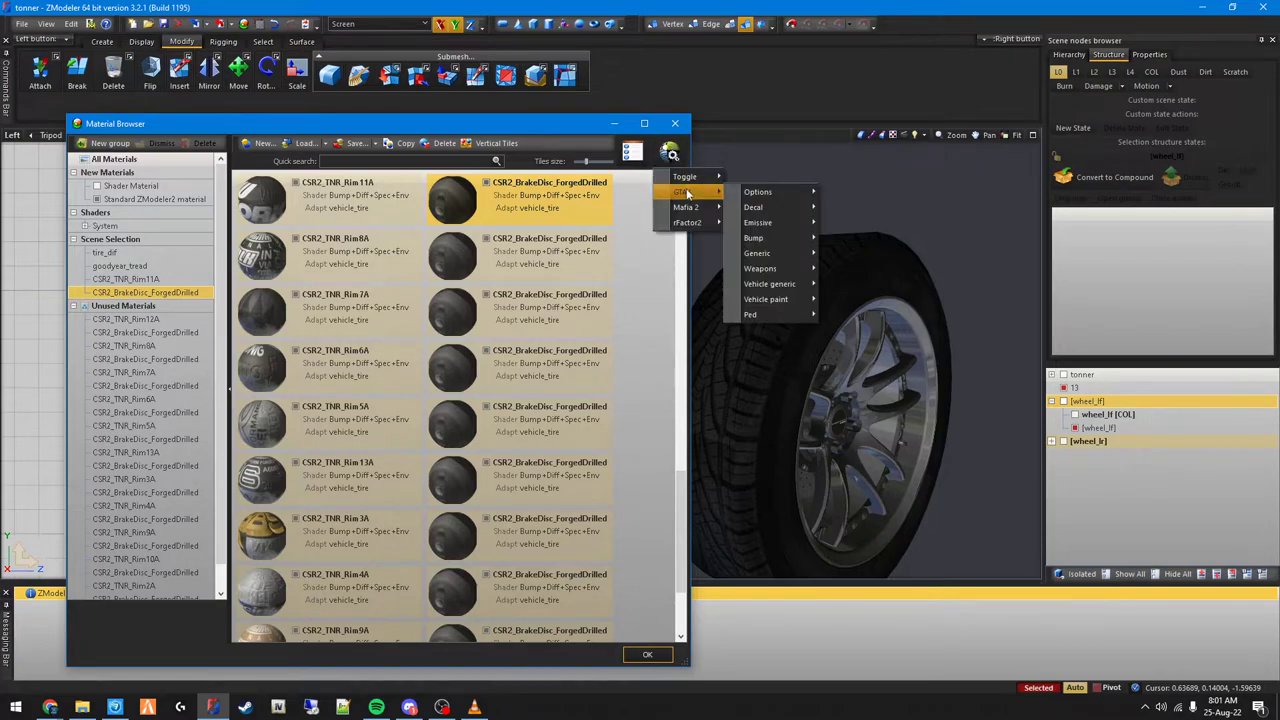
{"action": "mouse_move", "coordinate": [770, 284]}
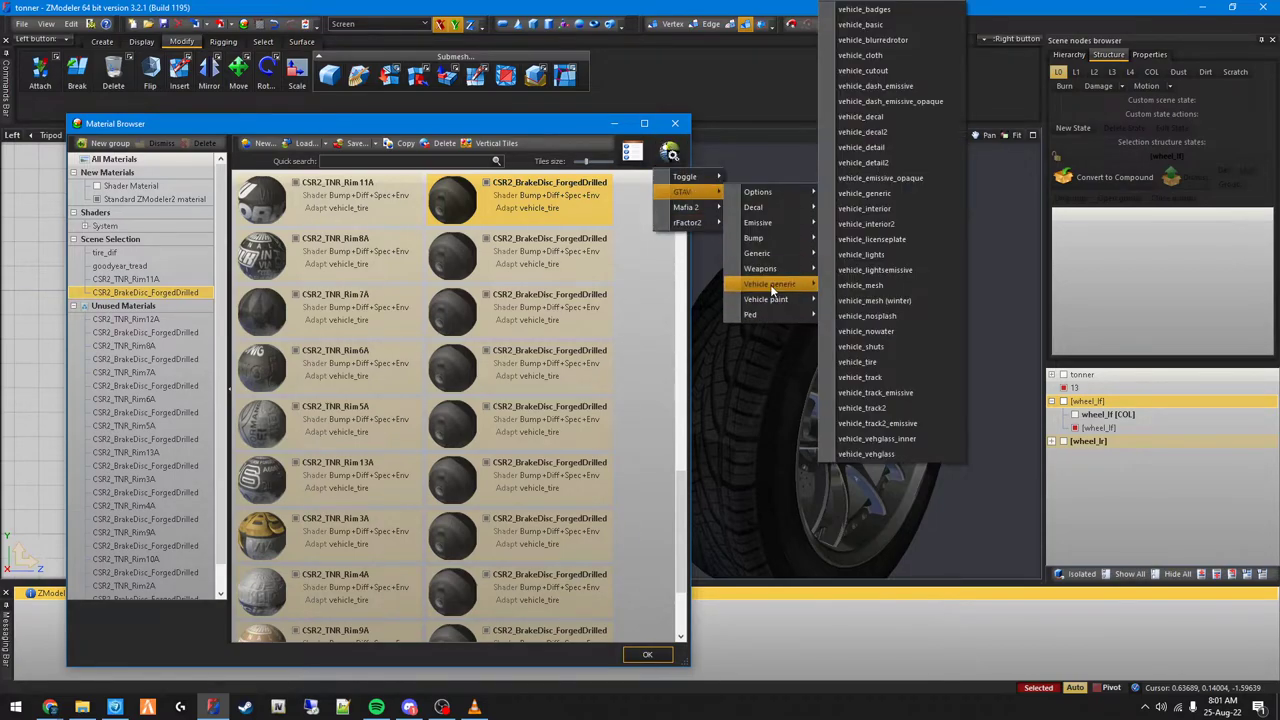
{"action": "left_click", "coordinate": [870, 364]}
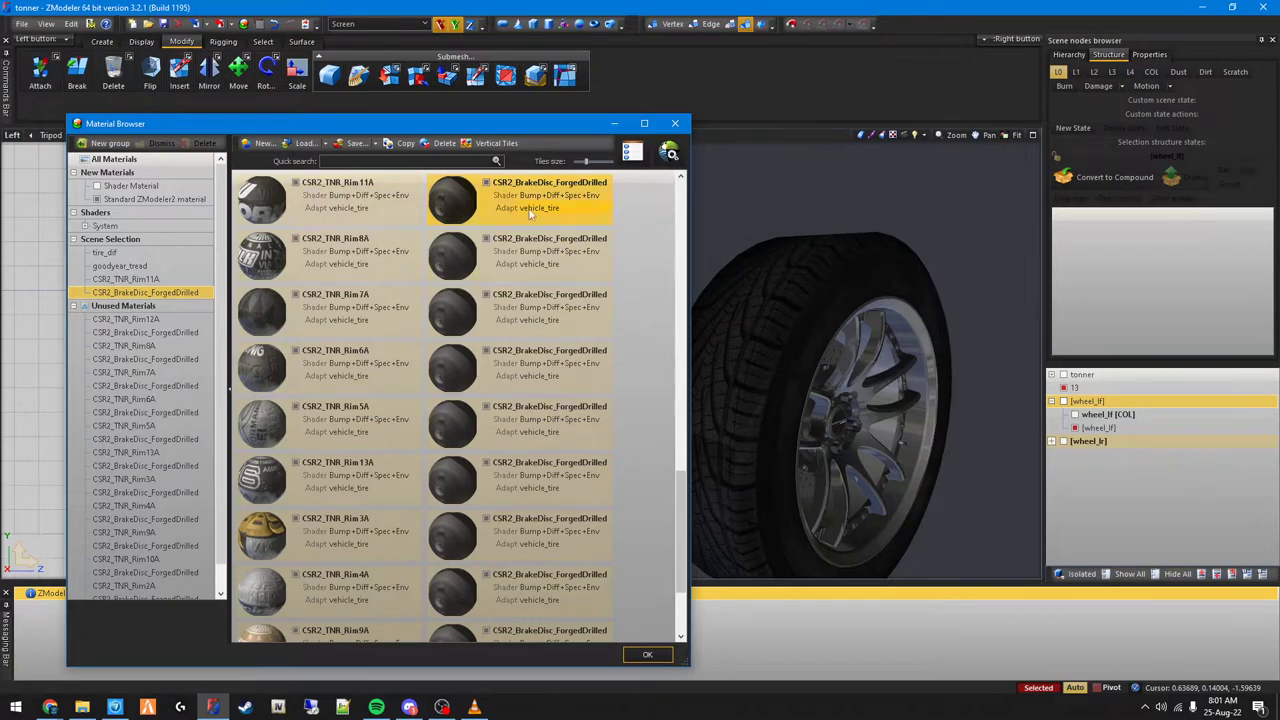
{"action": "scroll", "coordinate": [521, 305], "scroll_direction": "up", "scroll_amount": 3}
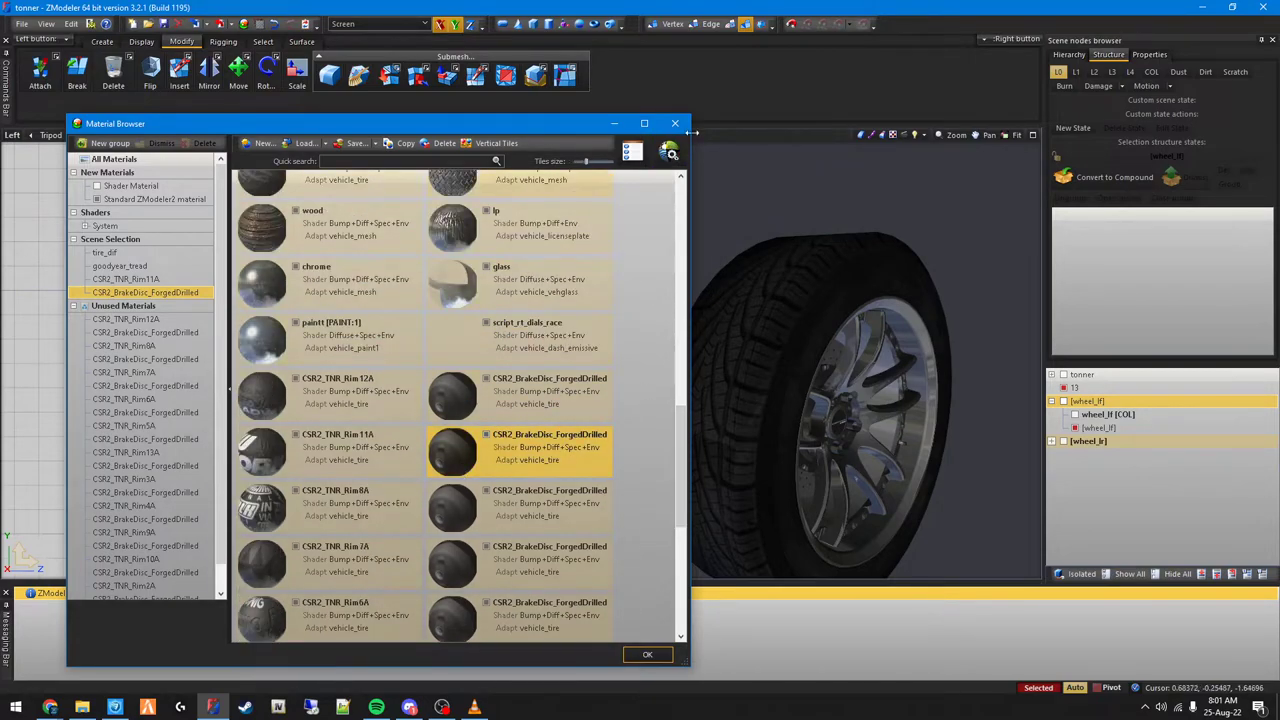
{"action": "left_click", "coordinate": [677, 124]}
Step: Clear the selection and attach the rim mesh 13 to the [wheel_lf] tyre mesh
{"action": "scroll", "coordinate": [260, 383], "scroll_direction": "up", "scroll_amount": 2}
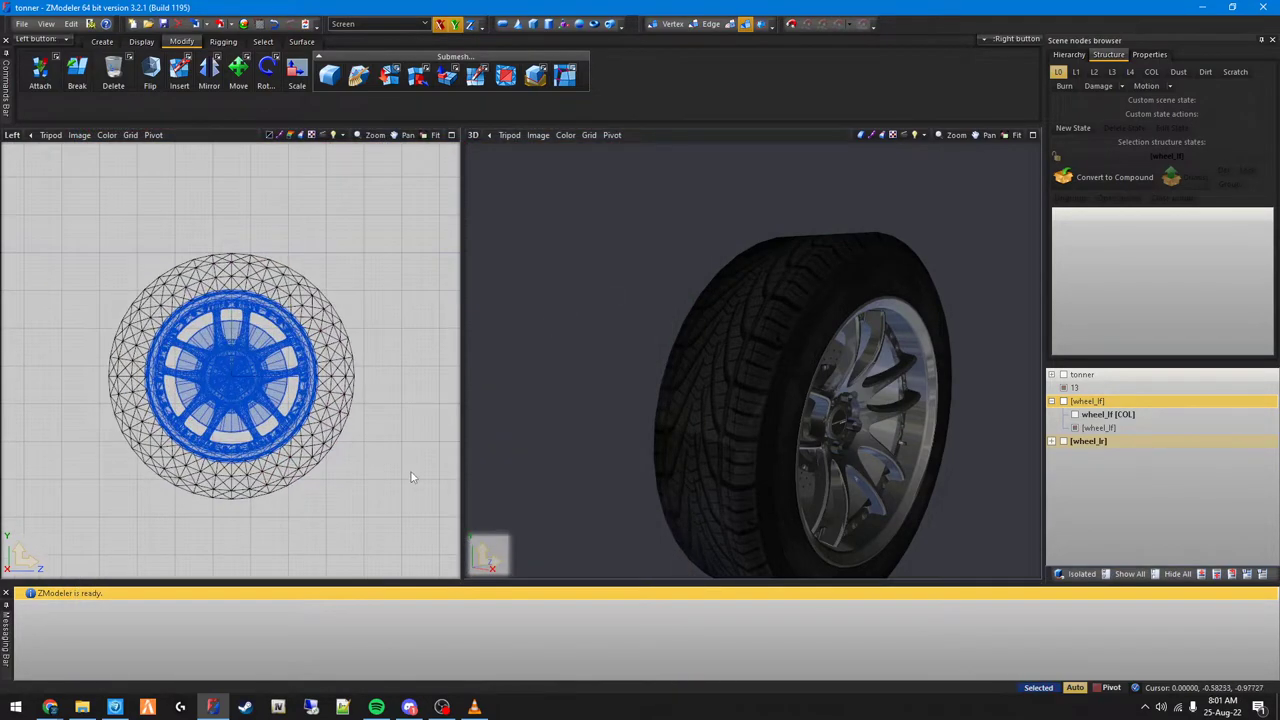
{"action": "key", "text": "space"}
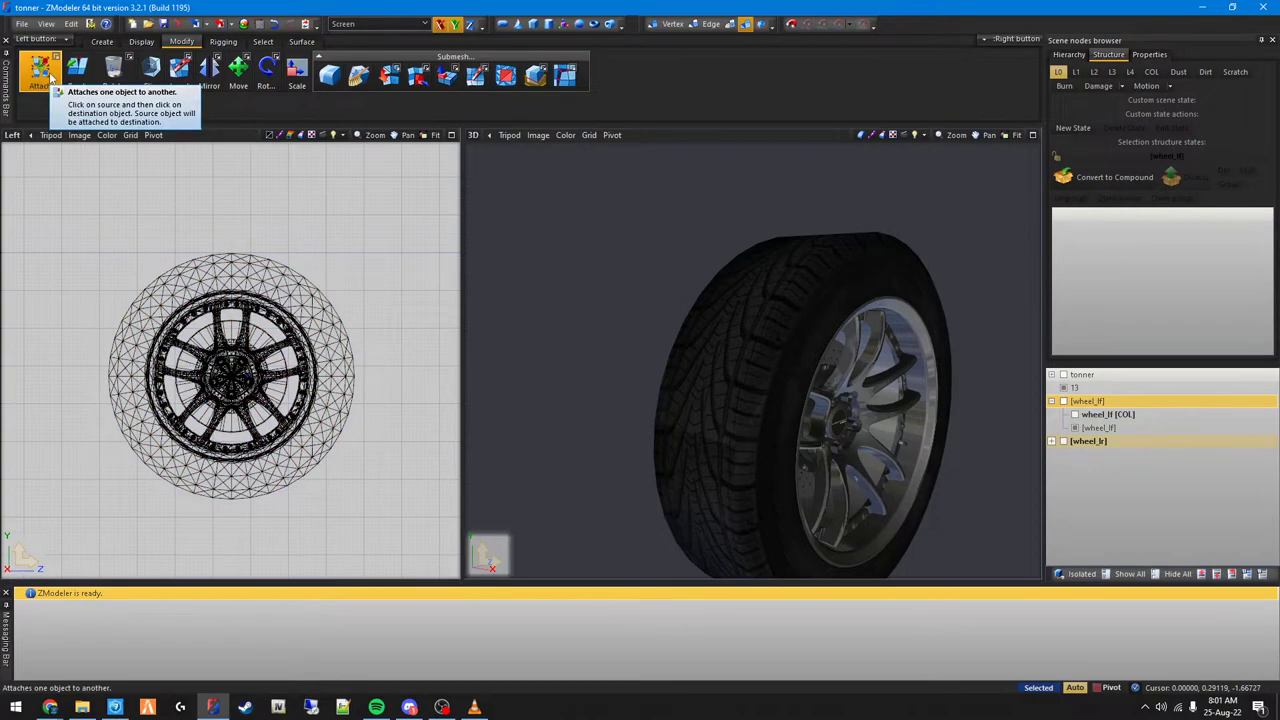
{"action": "left_click", "coordinate": [50, 86]}
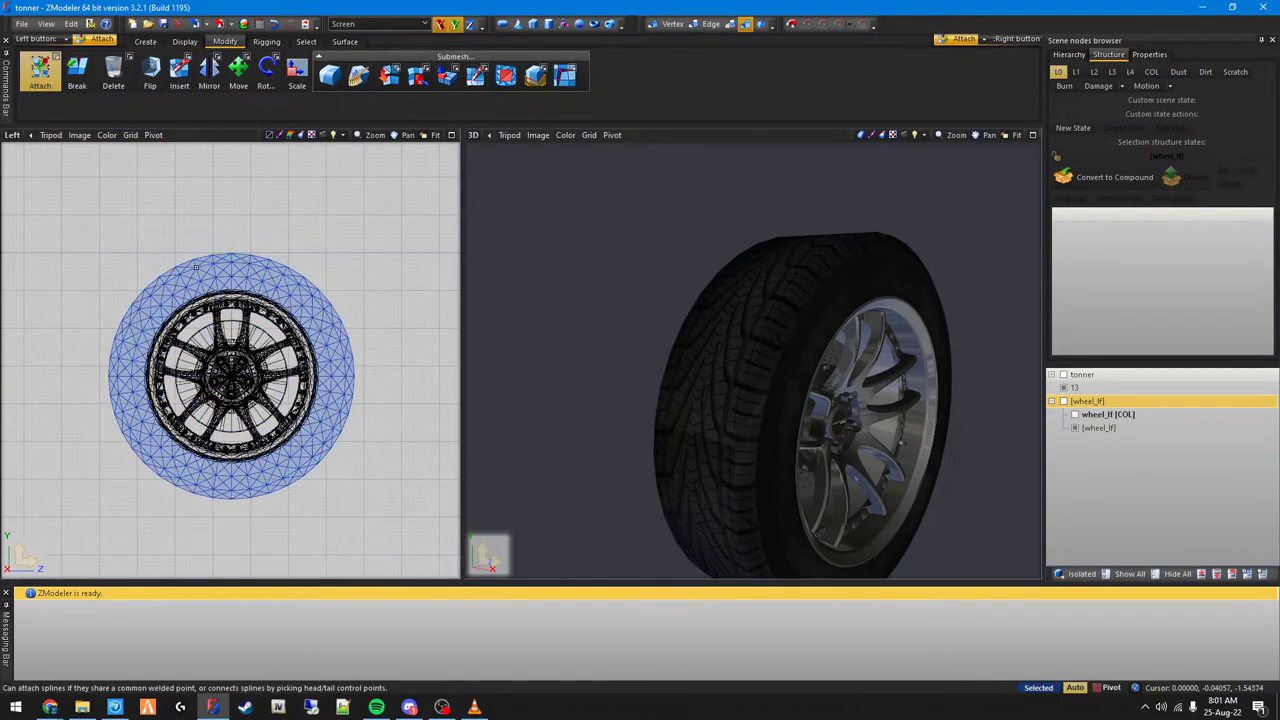
{"action": "left_click", "coordinate": [190, 256]}
Step: Reset the combined wheel's local axes to world and centre them on the object
{"action": "left_click", "coordinate": [141, 42]}
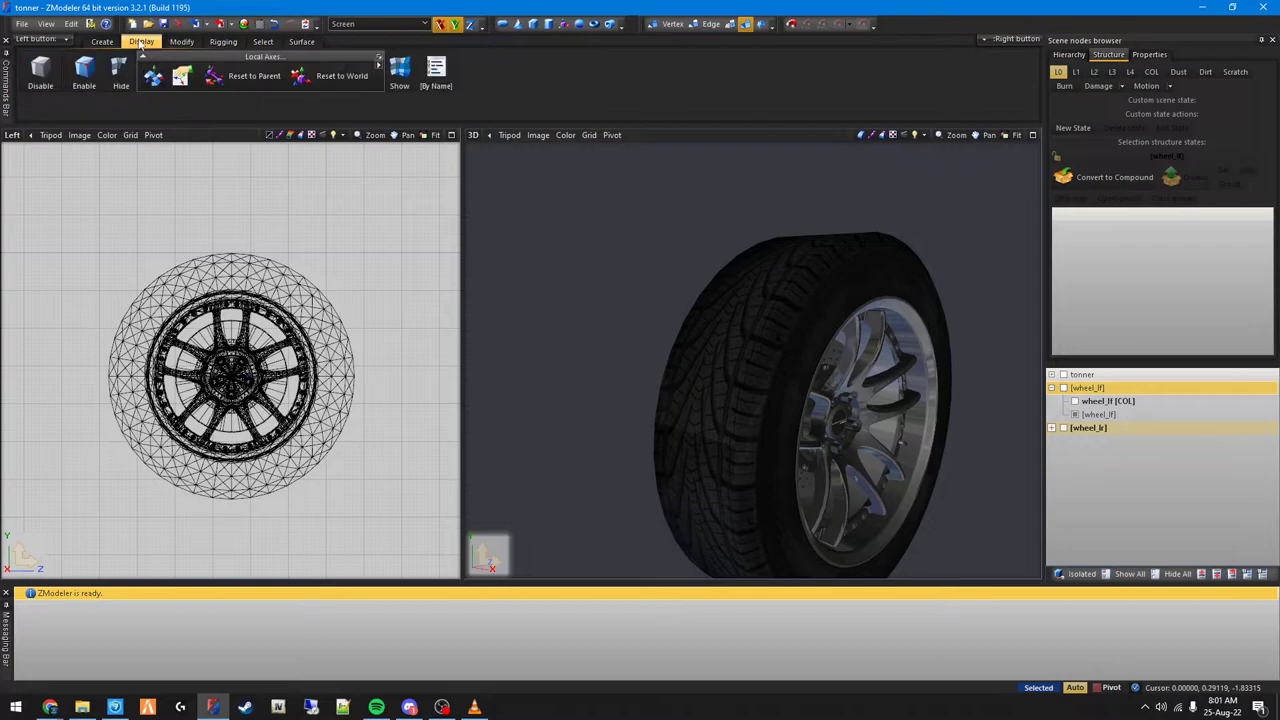
{"action": "left_click", "coordinate": [330, 76]}
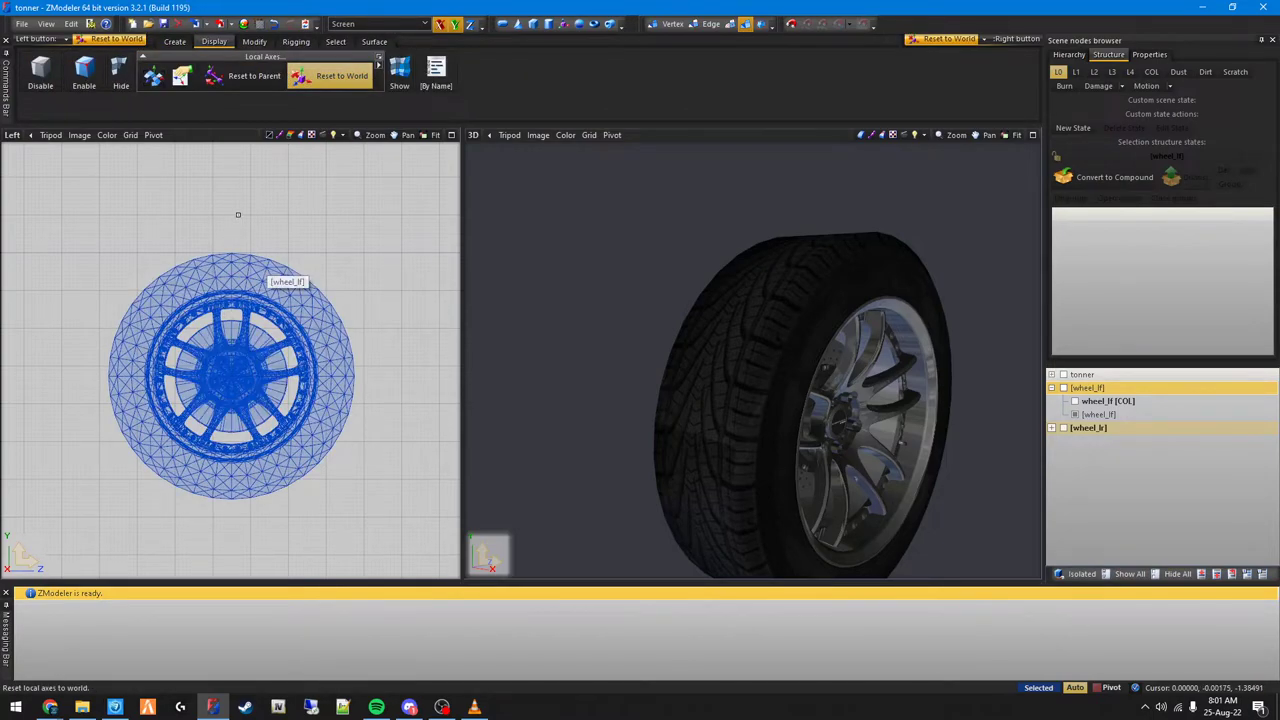
{"action": "left_click", "coordinate": [153, 76]}
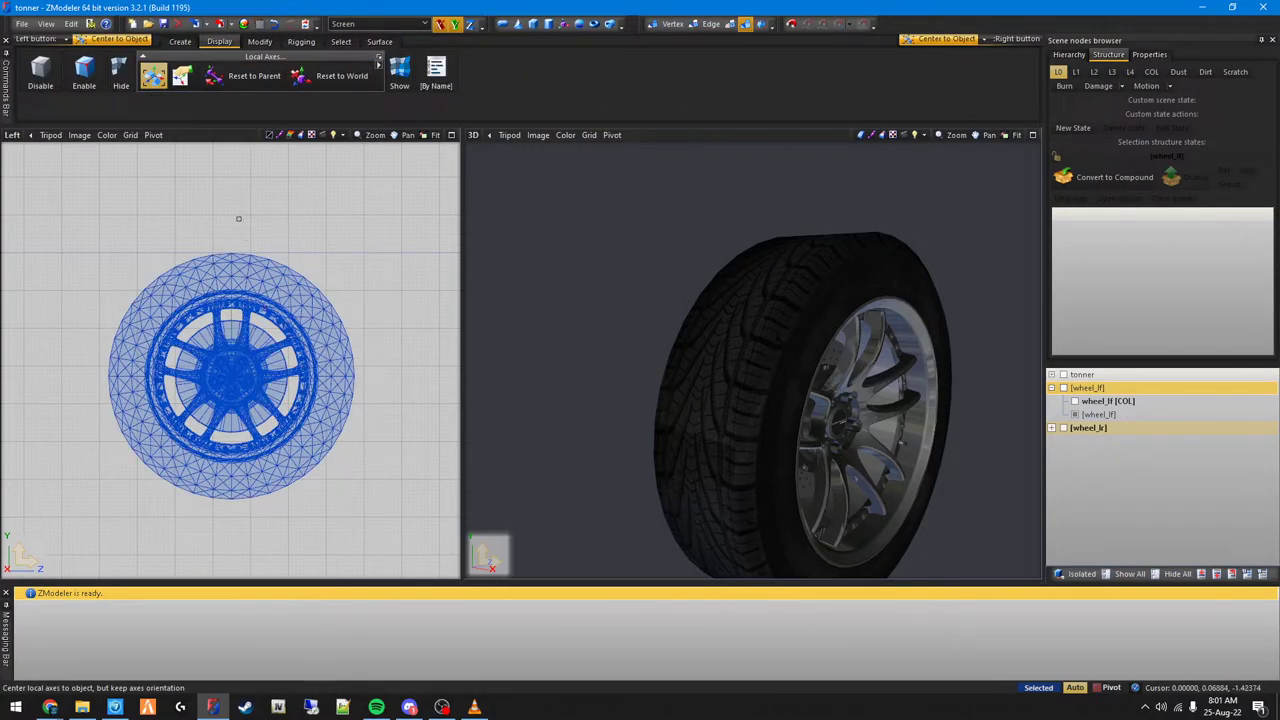
{"action": "left_click", "coordinate": [153, 76]}
{"action": "left_click", "coordinate": [182, 43]}
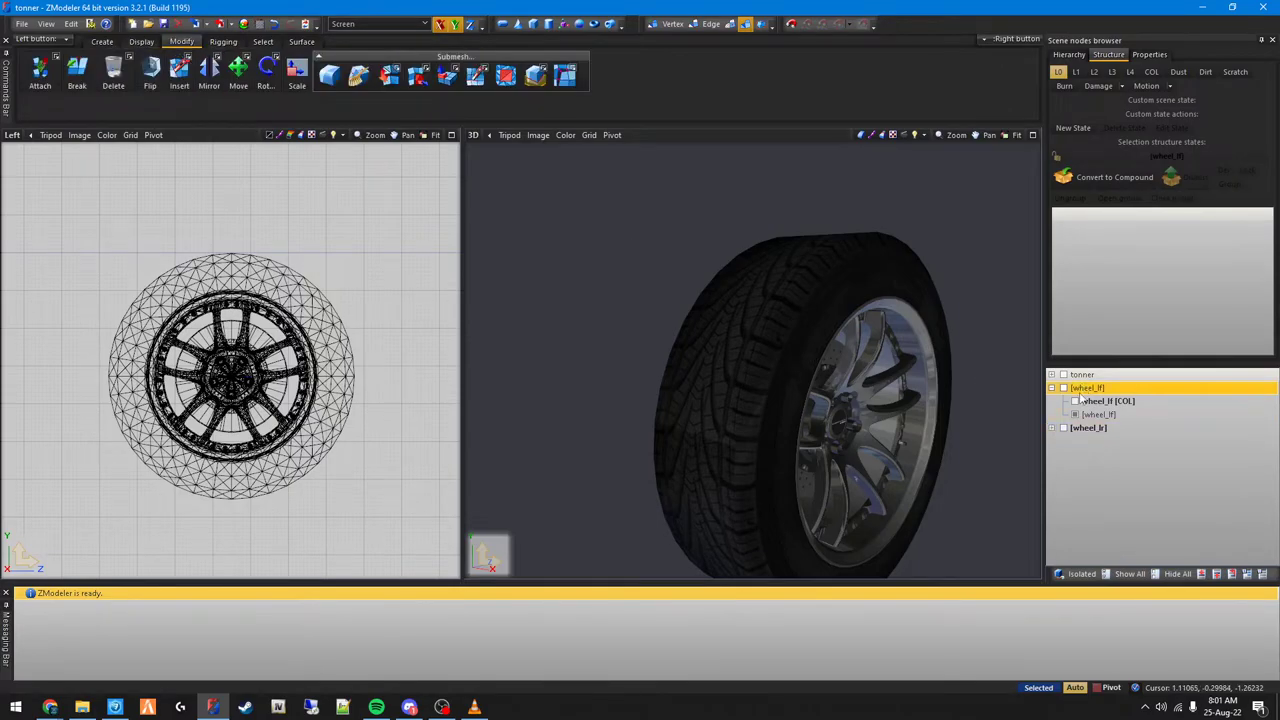
Step: Make a copy of the combined [wheel_lf] wheel
{"action": "scroll", "coordinate": [270, 372], "scroll_direction": "up", "scroll_amount": 10}
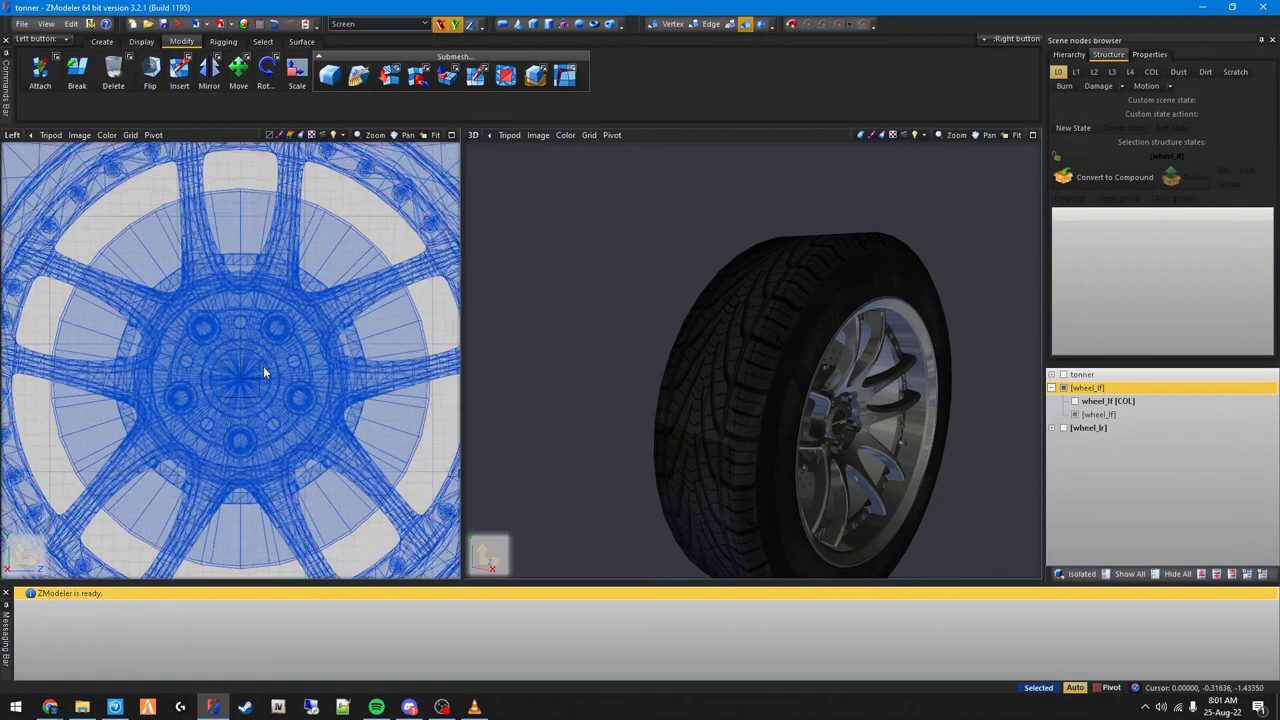
{"action": "scroll", "coordinate": [218, 377], "scroll_direction": "up", "scroll_amount": 4}
{"action": "scroll", "coordinate": [264, 366], "scroll_direction": "down", "scroll_amount": 6}
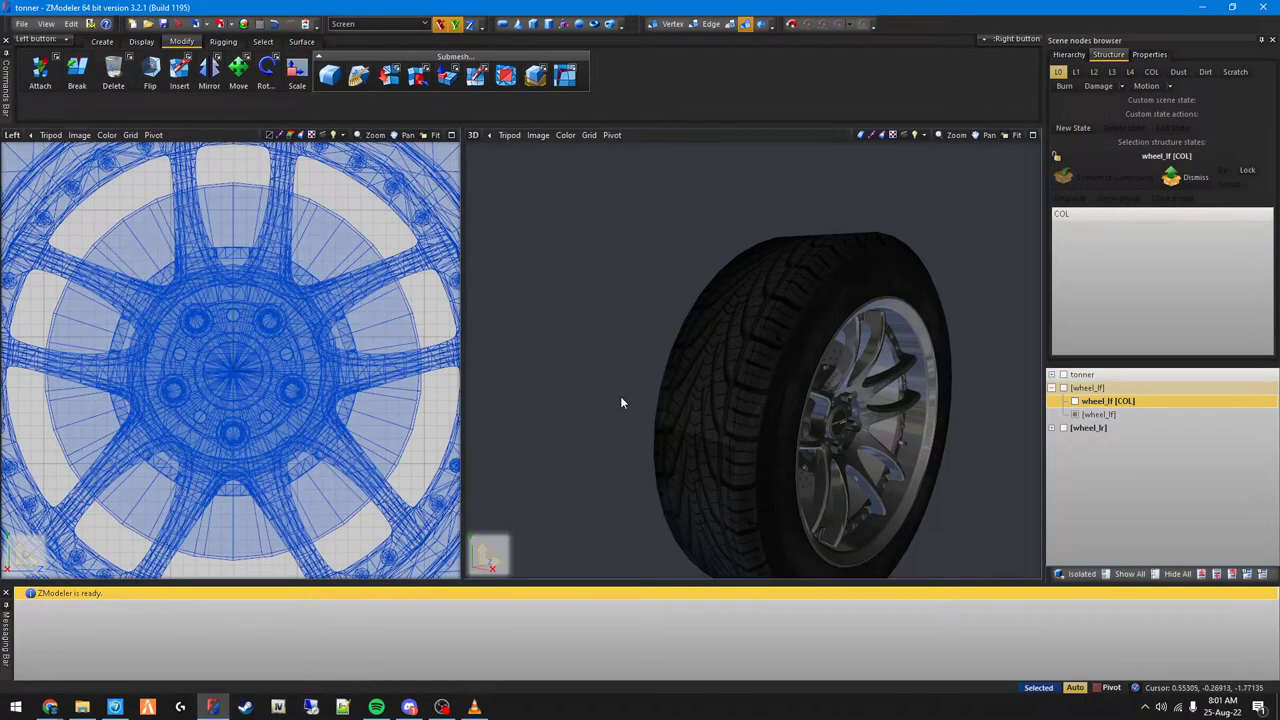
{"action": "scroll", "coordinate": [398, 486], "scroll_direction": "down", "scroll_amount": 5}
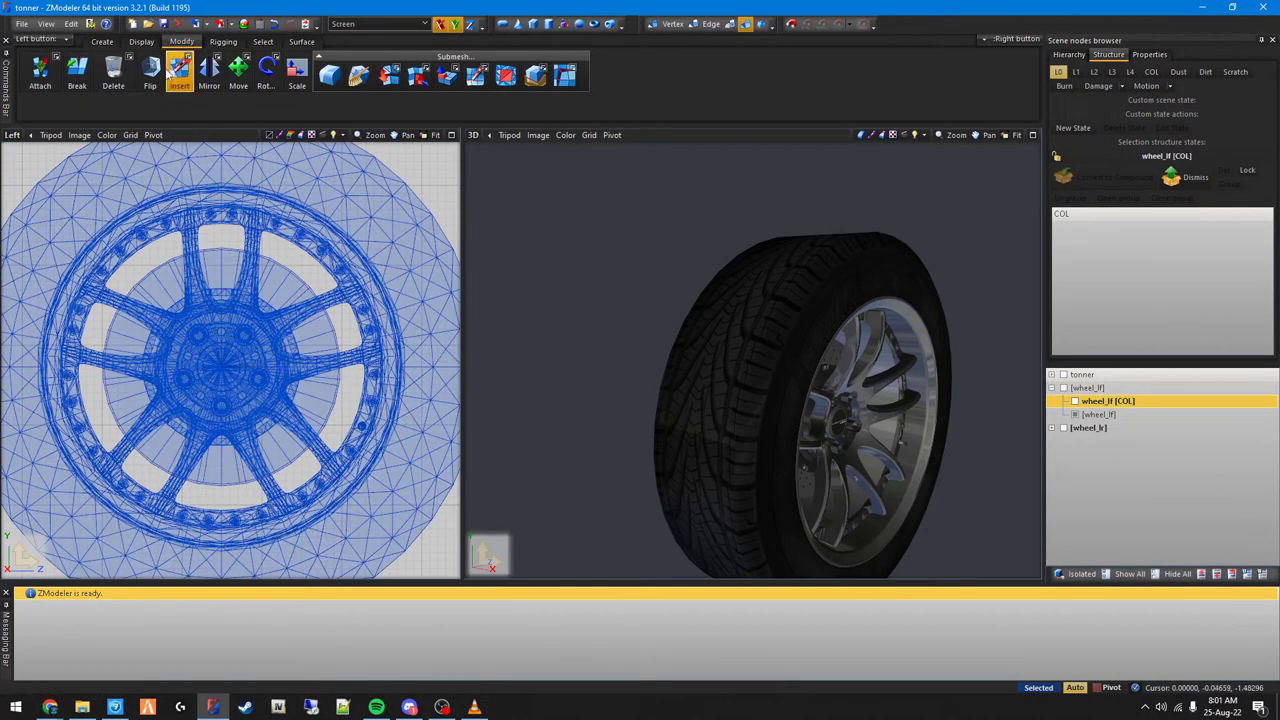
{"action": "left_click", "coordinate": [102, 41]}
{"action": "left_click", "coordinate": [141, 158]}
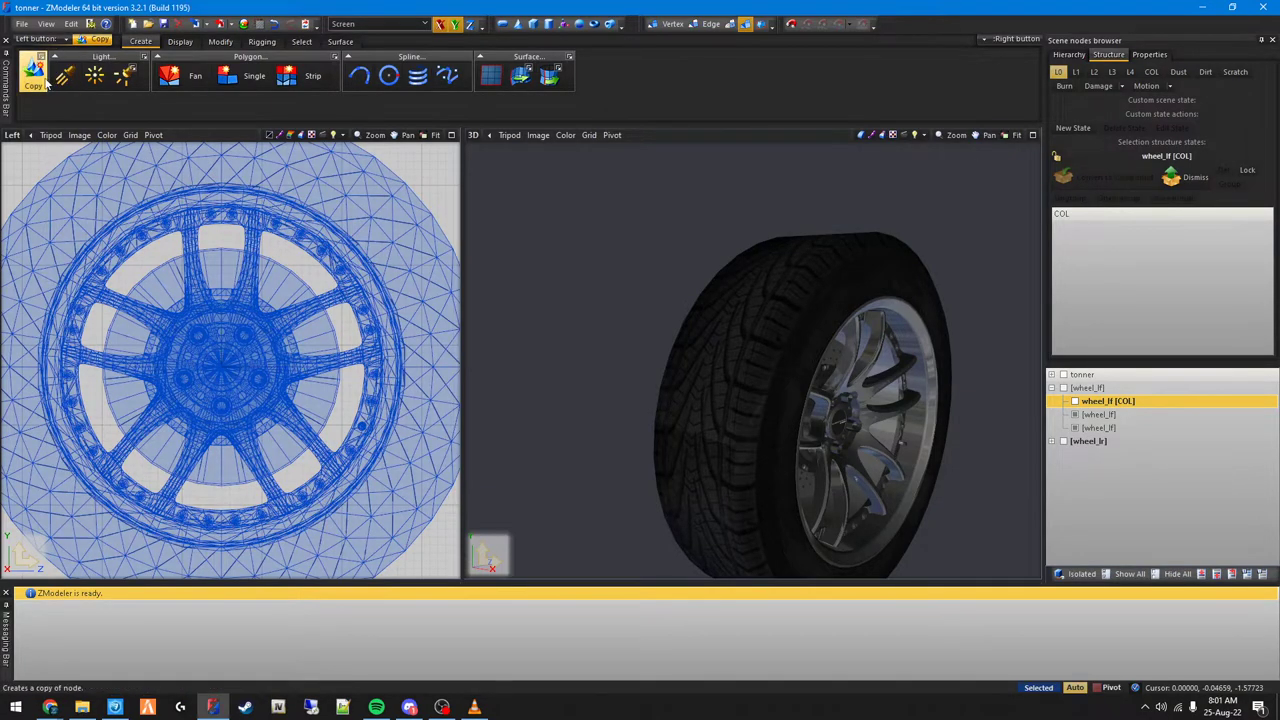
{"action": "left_click", "coordinate": [220, 41]}
Step: Convert one [wheel_lf] copy to a dummy and parent wheel_lf [COL] and the other [wheel_lf] node to it
{"action": "right_click", "coordinate": [1123, 418]}
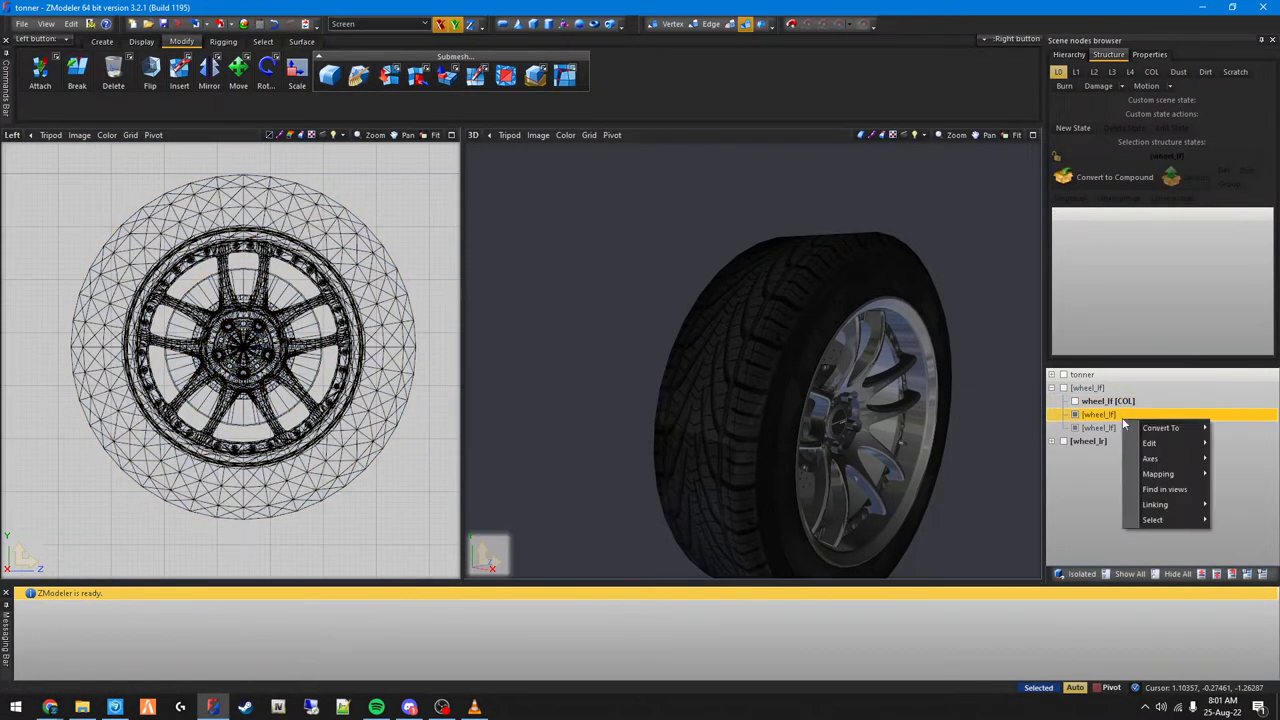
{"action": "left_click", "coordinate": [1240, 428]}
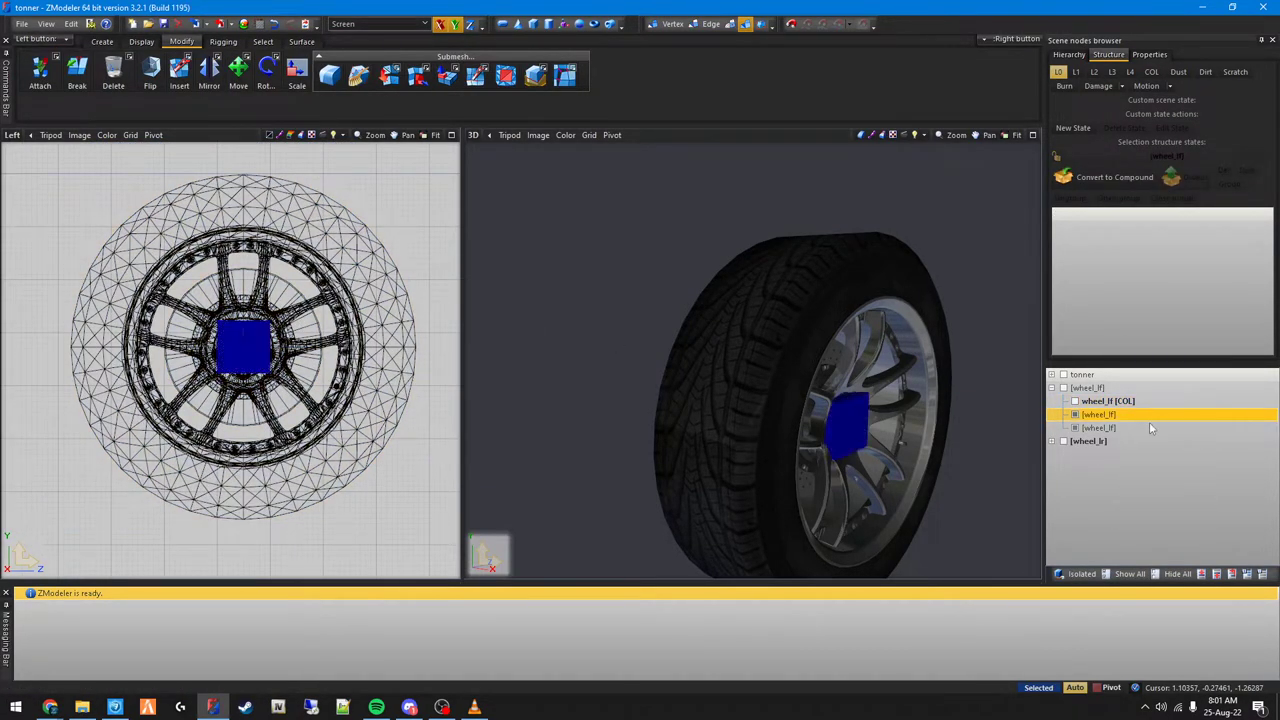
{"action": "left_click", "coordinate": [1118, 402]}
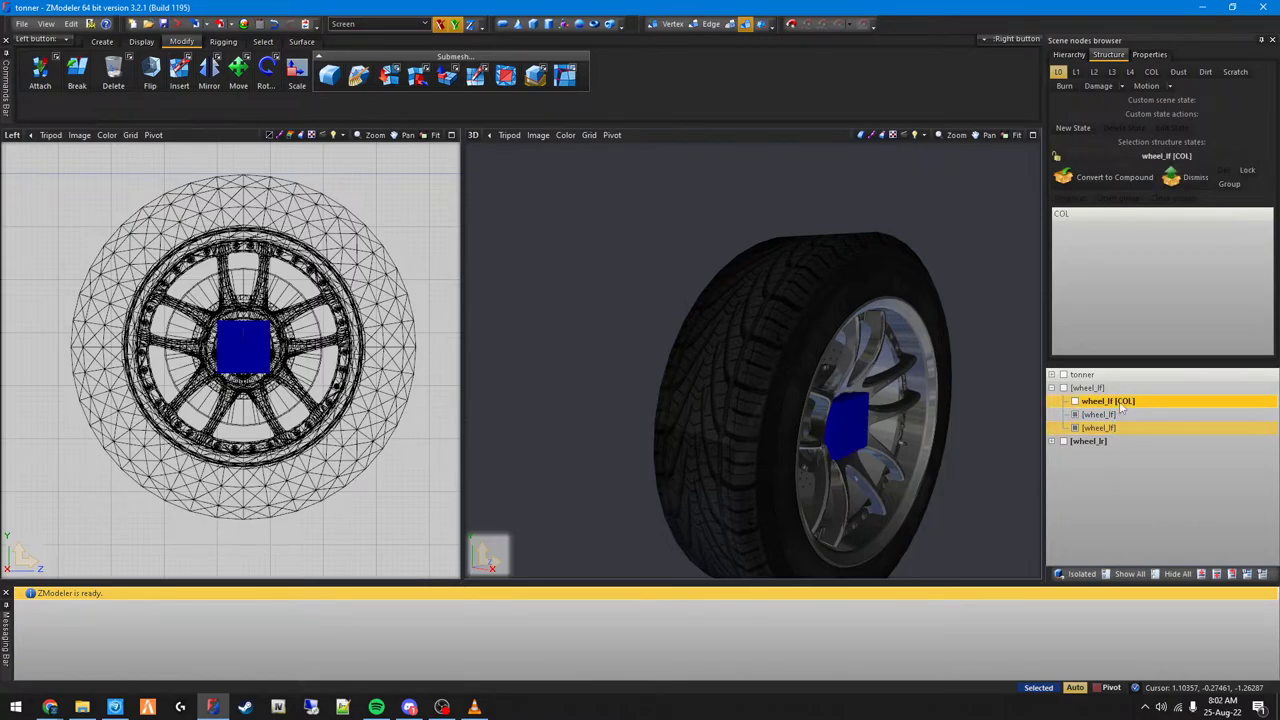
{"action": "left_click_drag", "start_coordinate": [1123, 427], "coordinate": [1085, 417]}
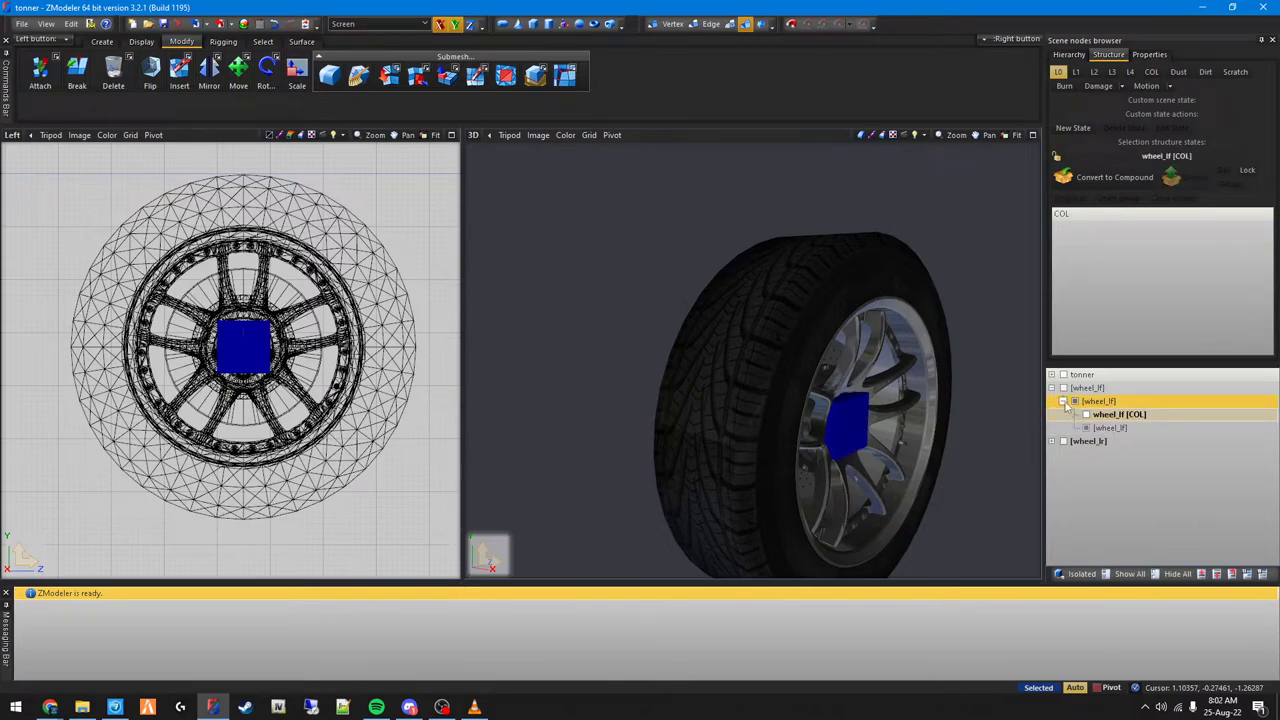
Step: Convert the [wheel_lf] dummy to a compound node and assign its child [wheel_lf] wheel mesh as the L0 state
{"action": "left_click", "coordinate": [1100, 401]}
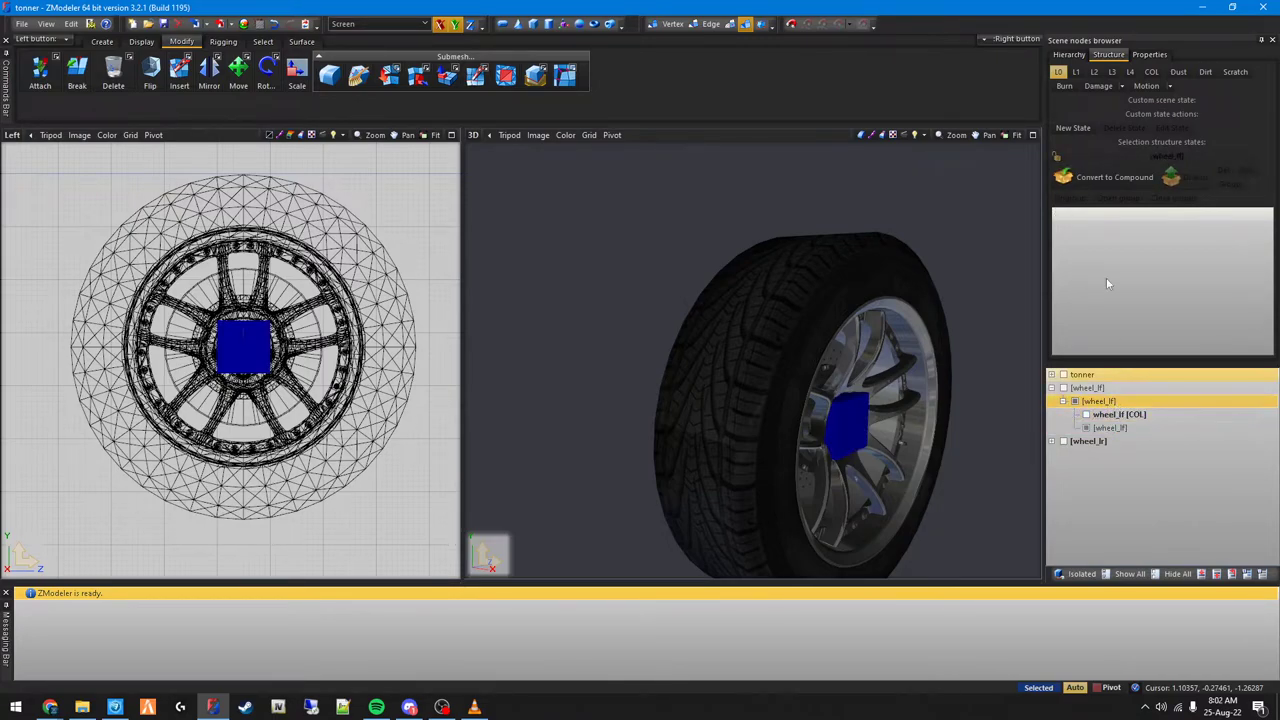
{"action": "left_click", "coordinate": [1064, 177]}
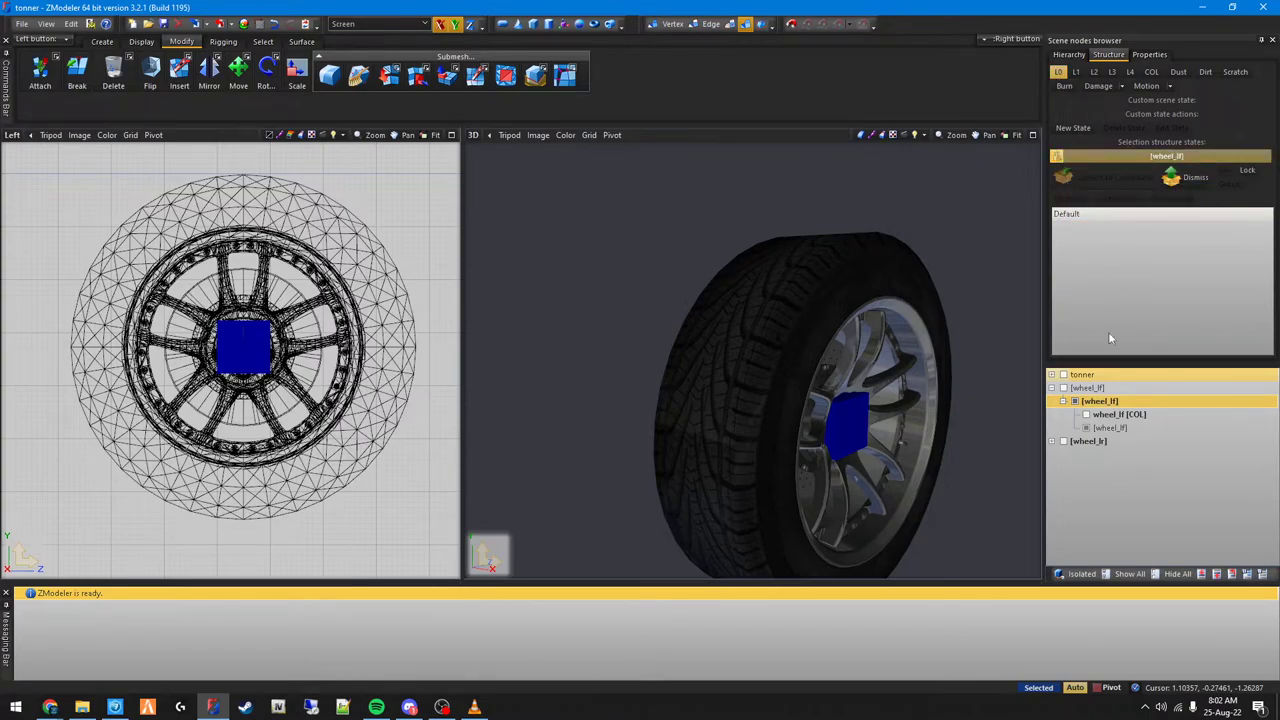
{"action": "left_click_drag", "start_coordinate": [1105, 326], "coordinate": [1102, 328]}
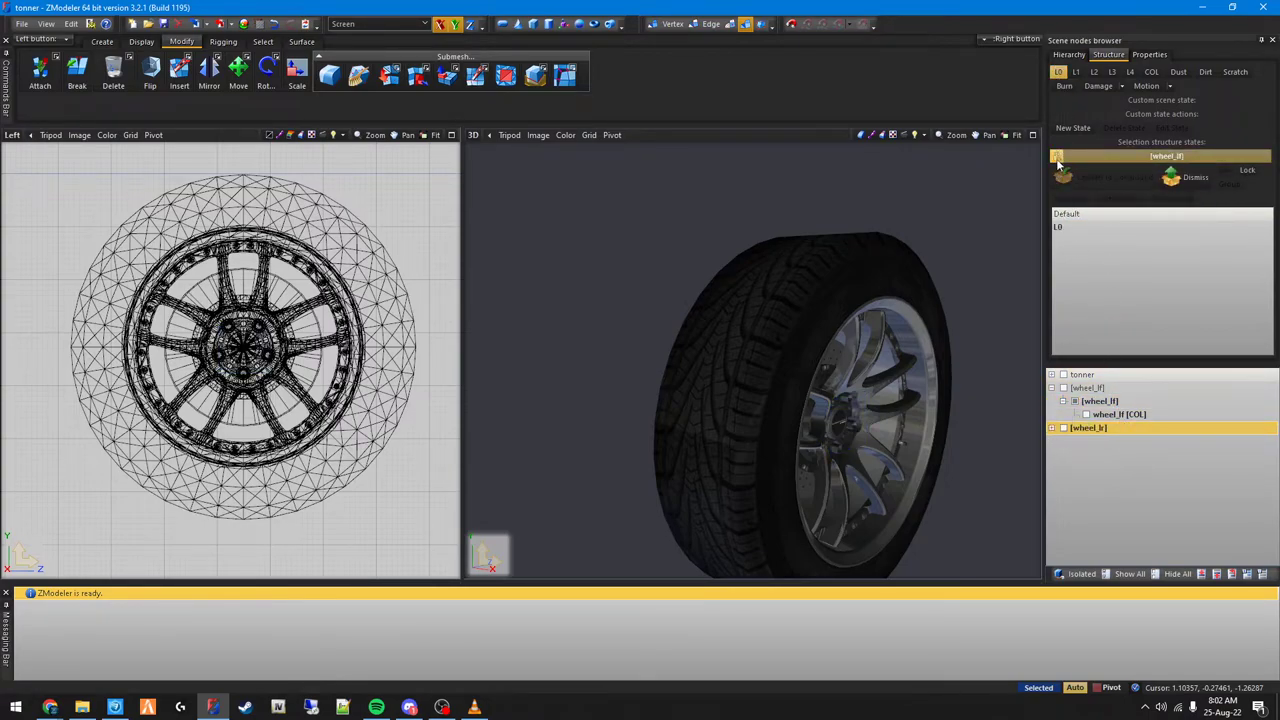
Step: Move the compound [wheel_lf] to the top level of the scene and delete the leftover old [wheel_lf] parent node
{"action": "right_click", "coordinate": [1119, 401]}
{"action": "mouse_move", "coordinate": [1150, 407]}
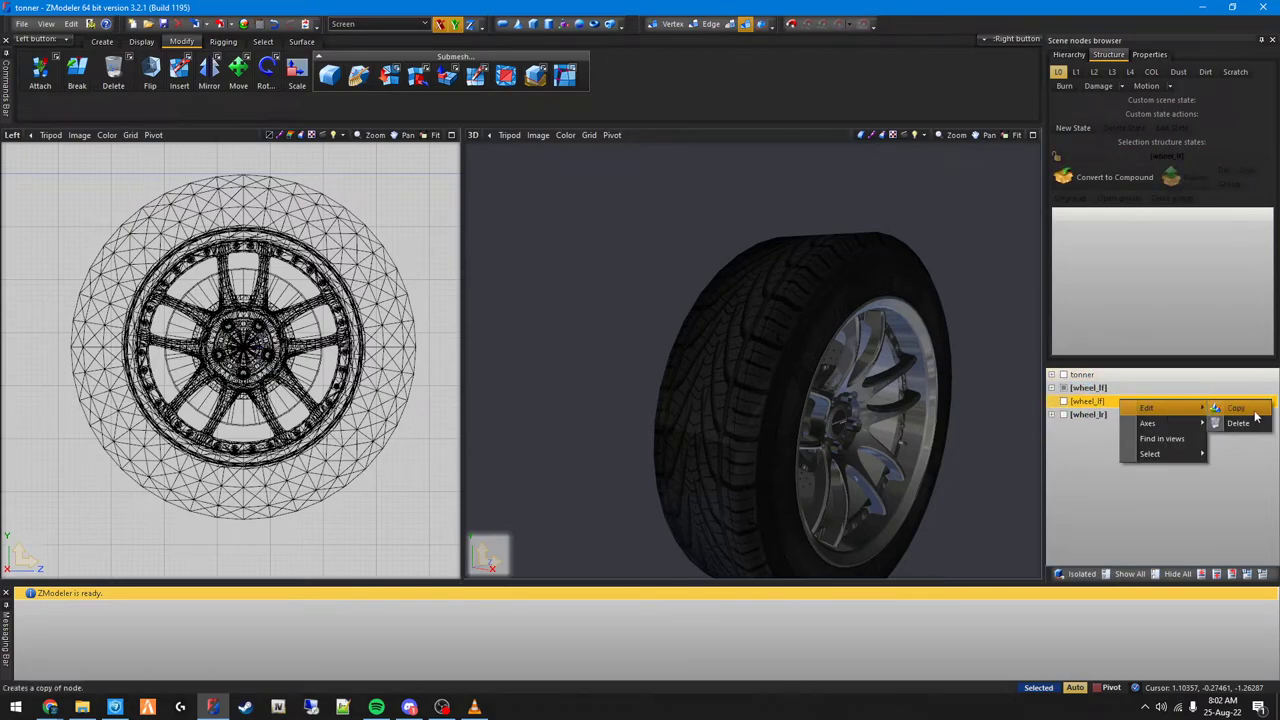
{"action": "left_click", "coordinate": [1240, 424]}
Step: Show all scene nodes and examine how the new front wheel fits on the ute, up close and as a whole
{"action": "left_click", "coordinate": [1129, 574]}
{"action": "scroll", "coordinate": [975, 396], "scroll_direction": "down", "scroll_amount": 5}
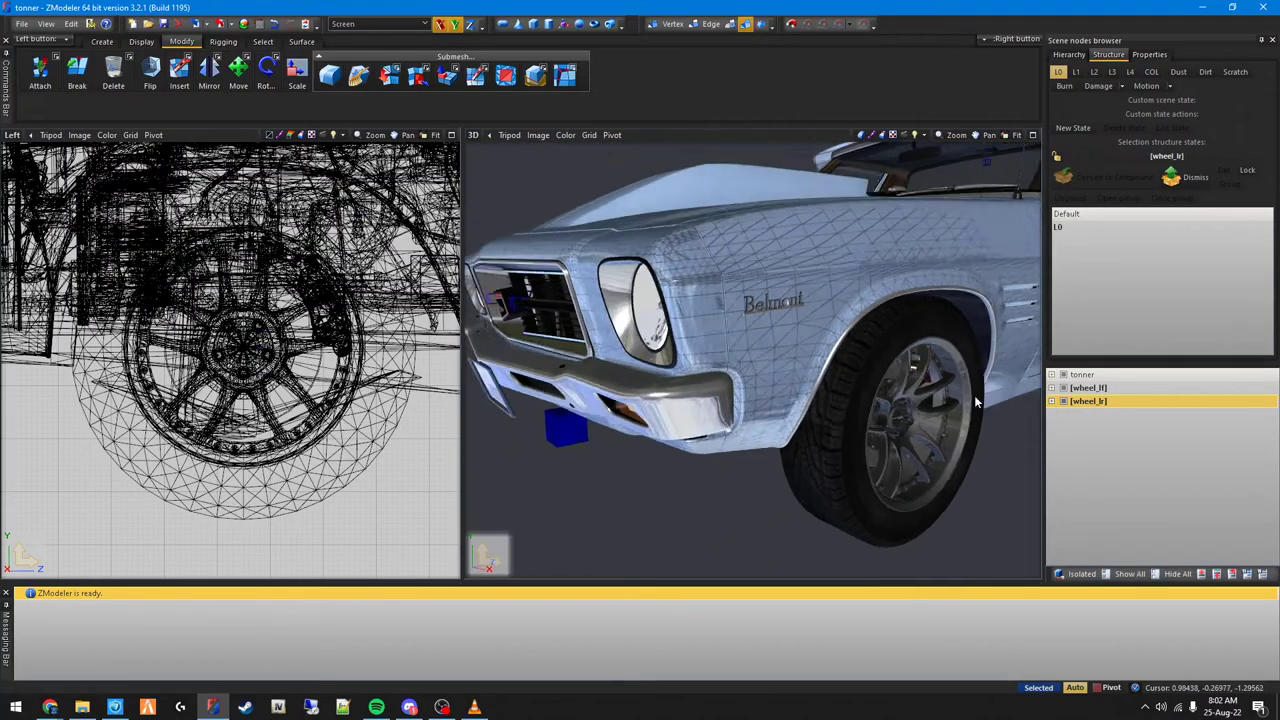
{"action": "middle_click_drag", "start_coordinate": [972, 395], "coordinate": [584, 373]}
{"action": "scroll", "coordinate": [741, 353], "scroll_direction": "down", "scroll_amount": 3}
{"action": "scroll", "coordinate": [724, 362], "scroll_direction": "up", "scroll_amount": 3}
{"action": "scroll", "coordinate": [700, 378], "scroll_direction": "up", "scroll_amount": 4}
{"action": "scroll", "coordinate": [700, 379], "scroll_direction": "up", "scroll_amount": 3}
{"action": "scroll", "coordinate": [700, 379], "scroll_direction": "down", "scroll_amount": 5}
{"action": "scroll", "coordinate": [650, 392], "scroll_direction": "down", "scroll_amount": 3}
{"action": "scroll", "coordinate": [584, 373], "scroll_direction": "down", "scroll_amount": 3}
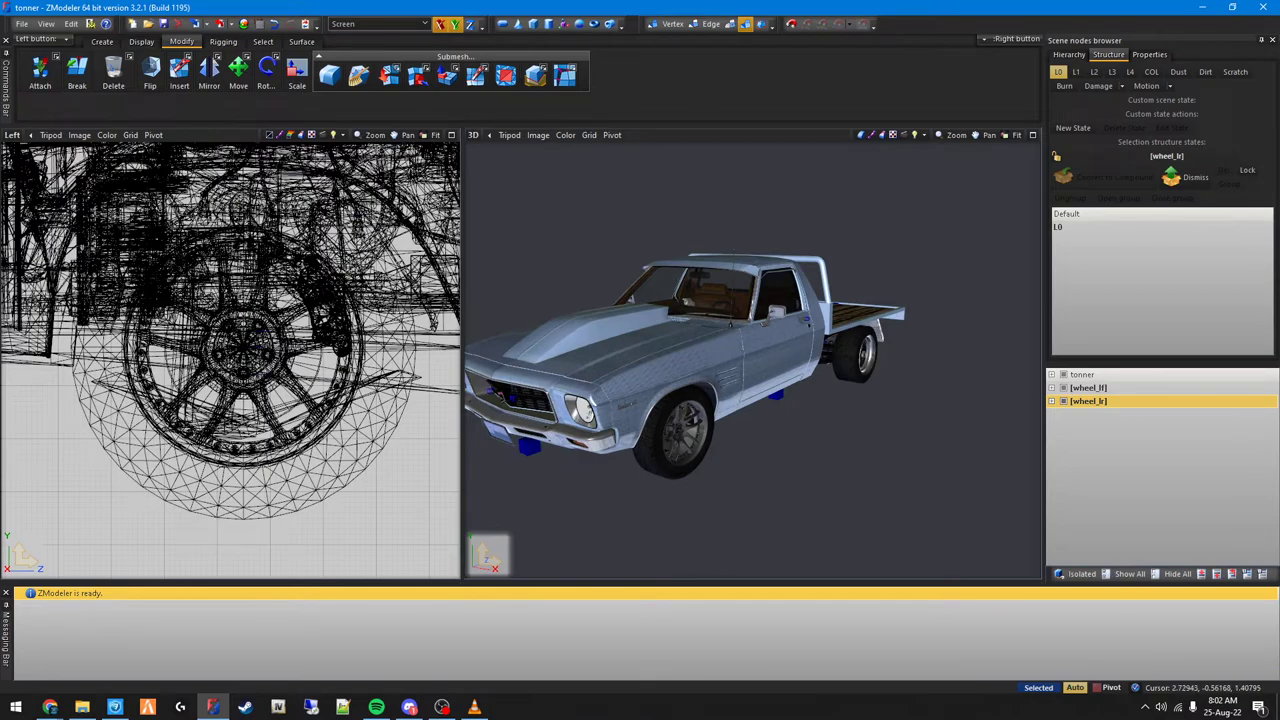